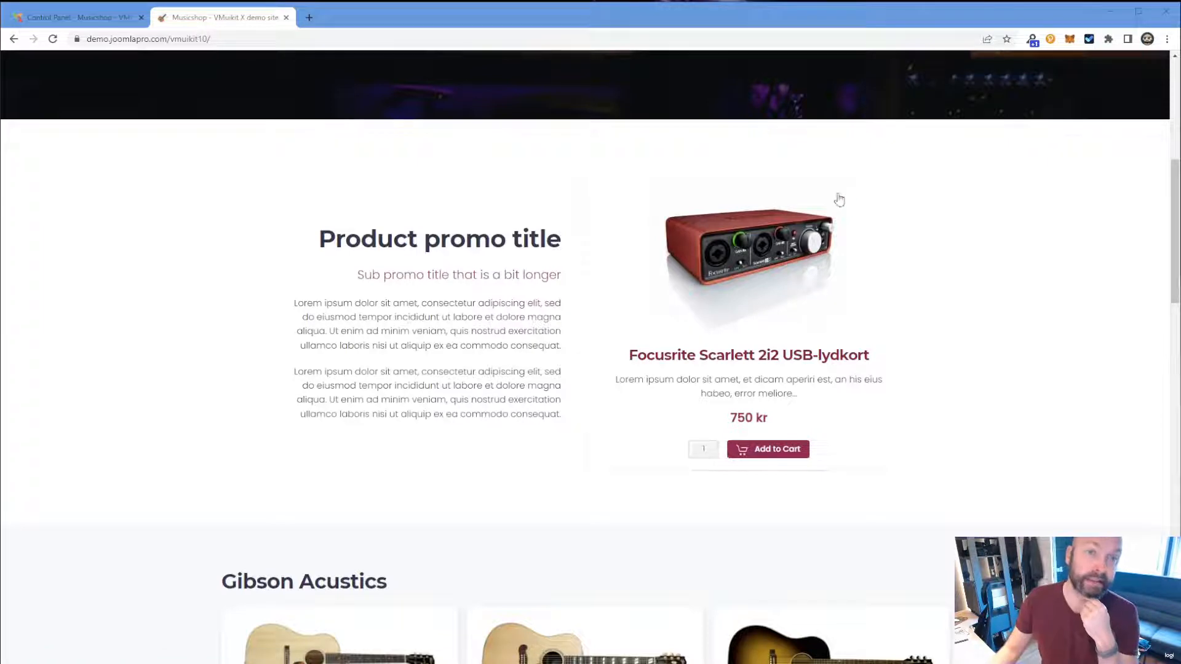
{"action": "scroll", "coordinate": [856, 259], "scroll_direction": "down", "scroll_amount": 1}
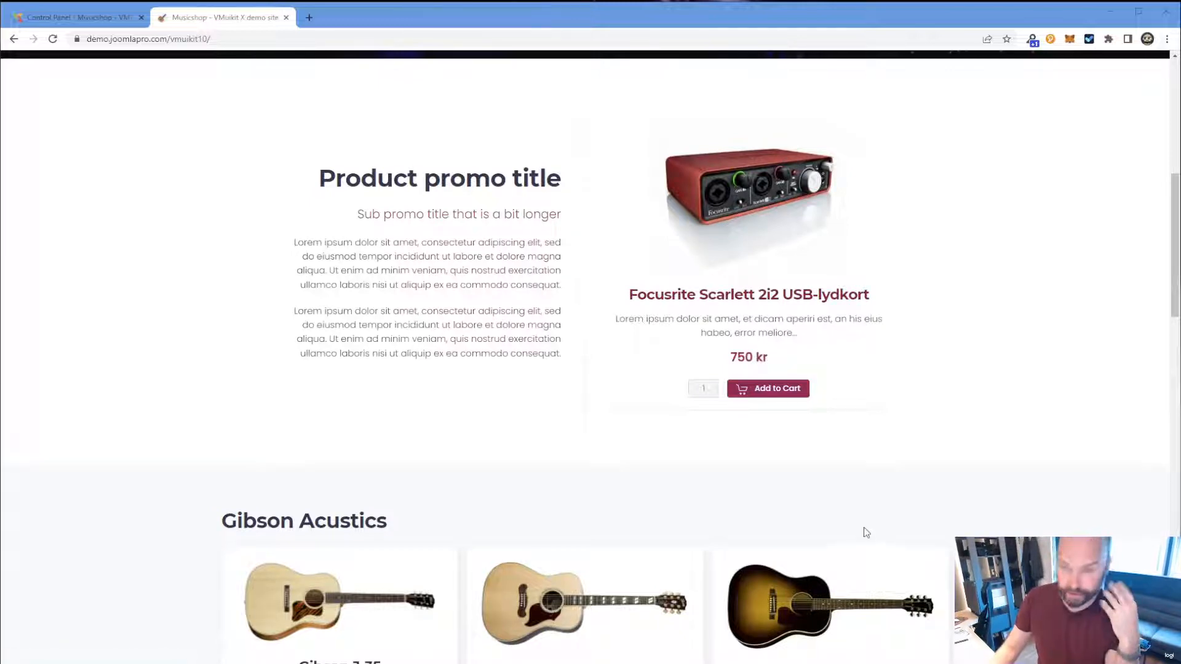
{"action": "scroll", "coordinate": [769, 387], "scroll_direction": "up", "scroll_amount": 8}
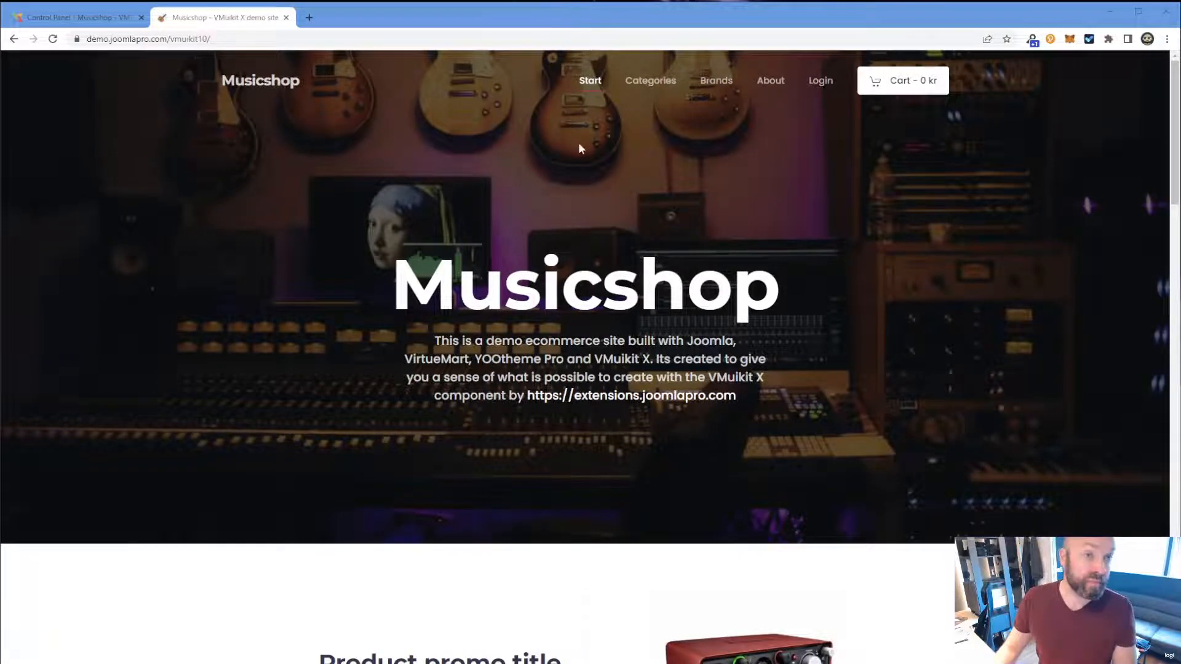
Open VirtueMart's media files list in the Joomla administration
{"action": "left_click", "coordinate": [77, 17]}
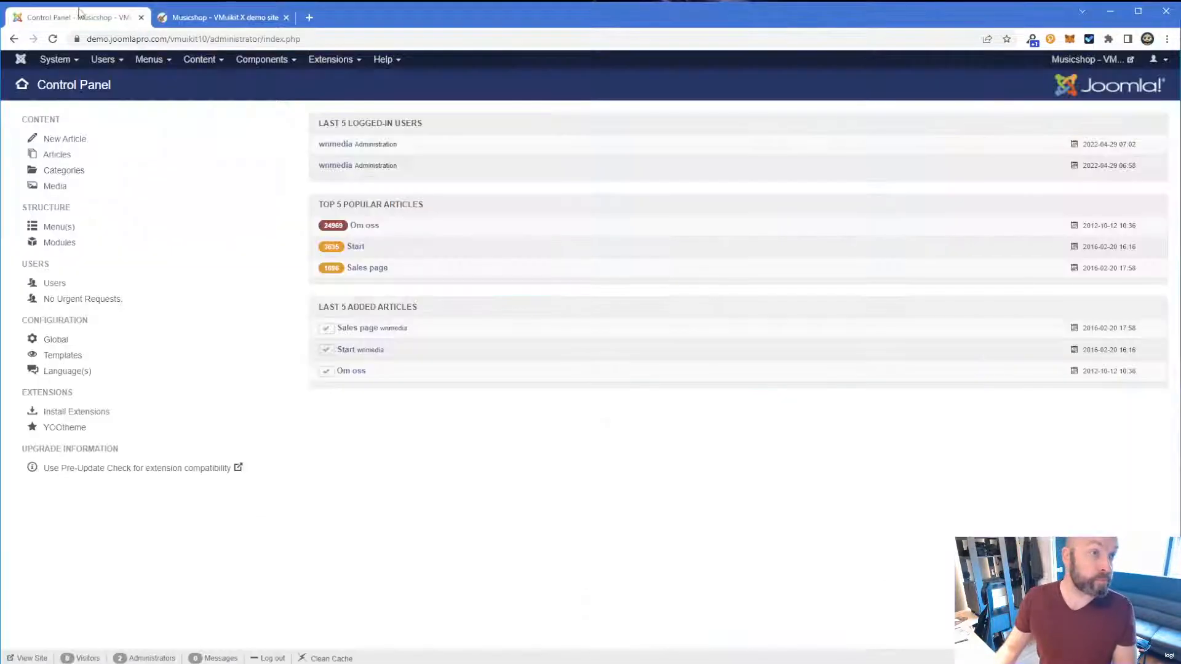
{"action": "left_click", "coordinate": [261, 59]}
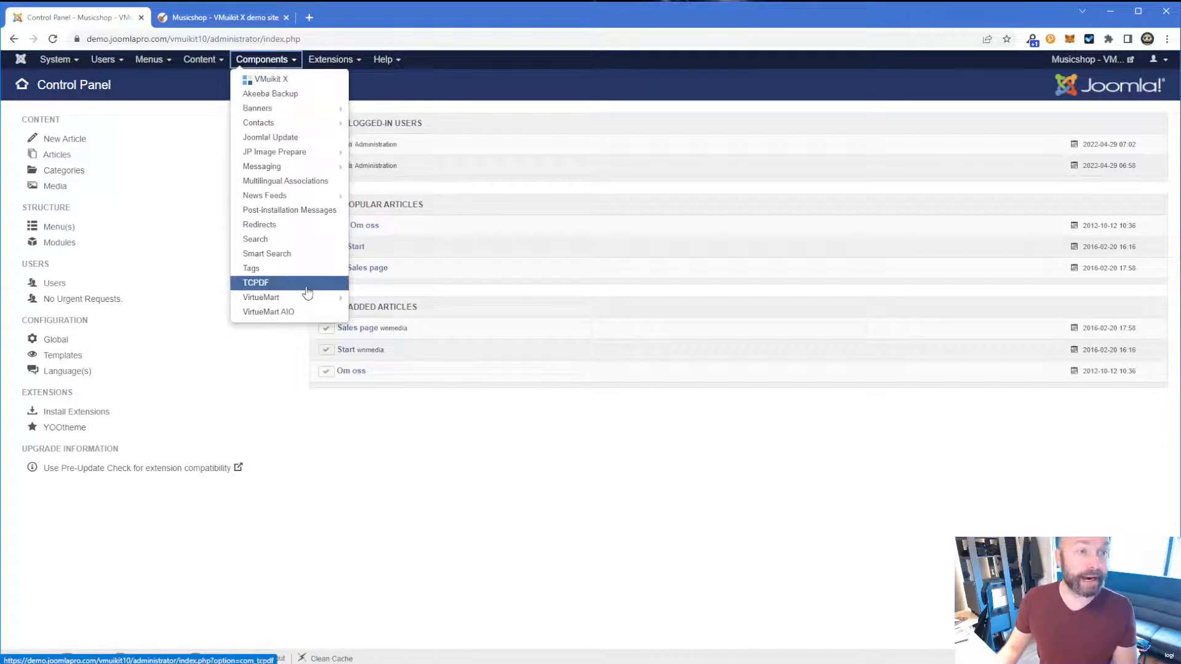
{"action": "mouse_move", "coordinate": [311, 300]}
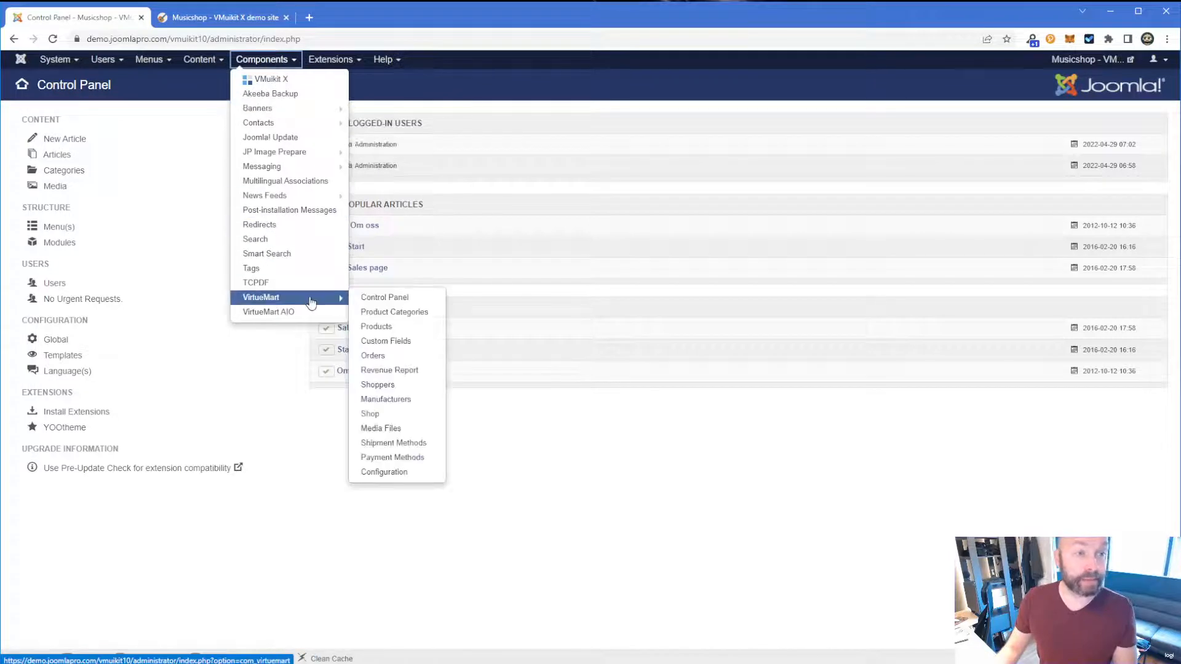
{"action": "left_click", "coordinate": [396, 430]}
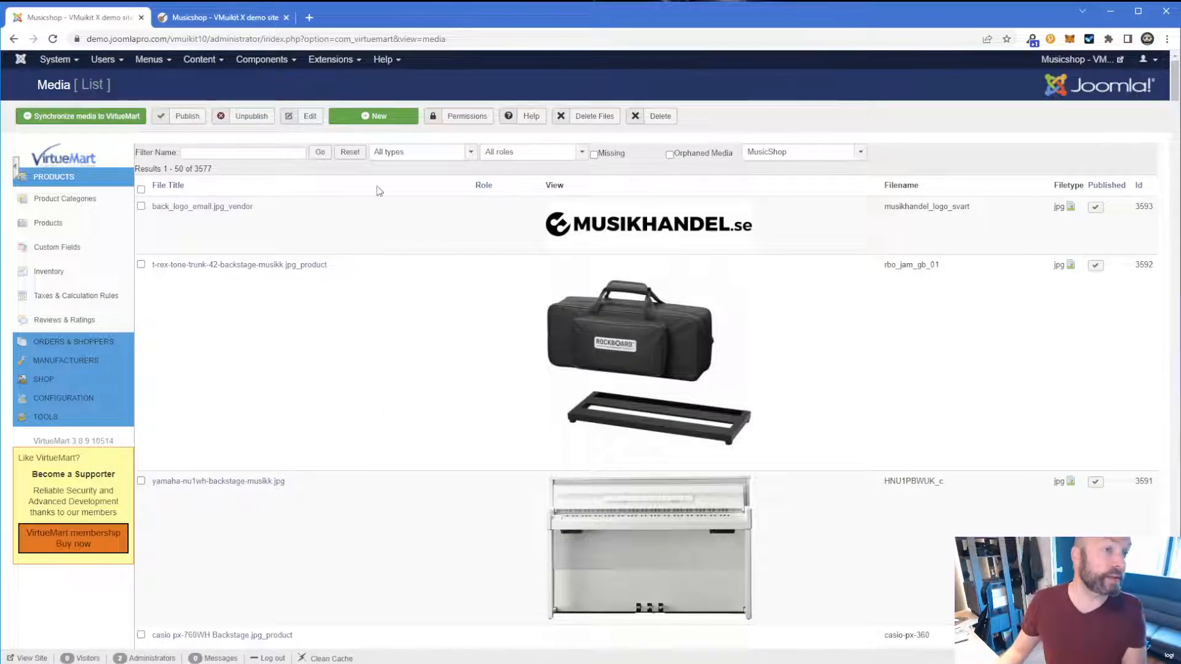
Create a new media file by uploading new_badge64.png from the Desktop as a displayable product image, and save it
{"action": "left_click", "coordinate": [373, 116]}
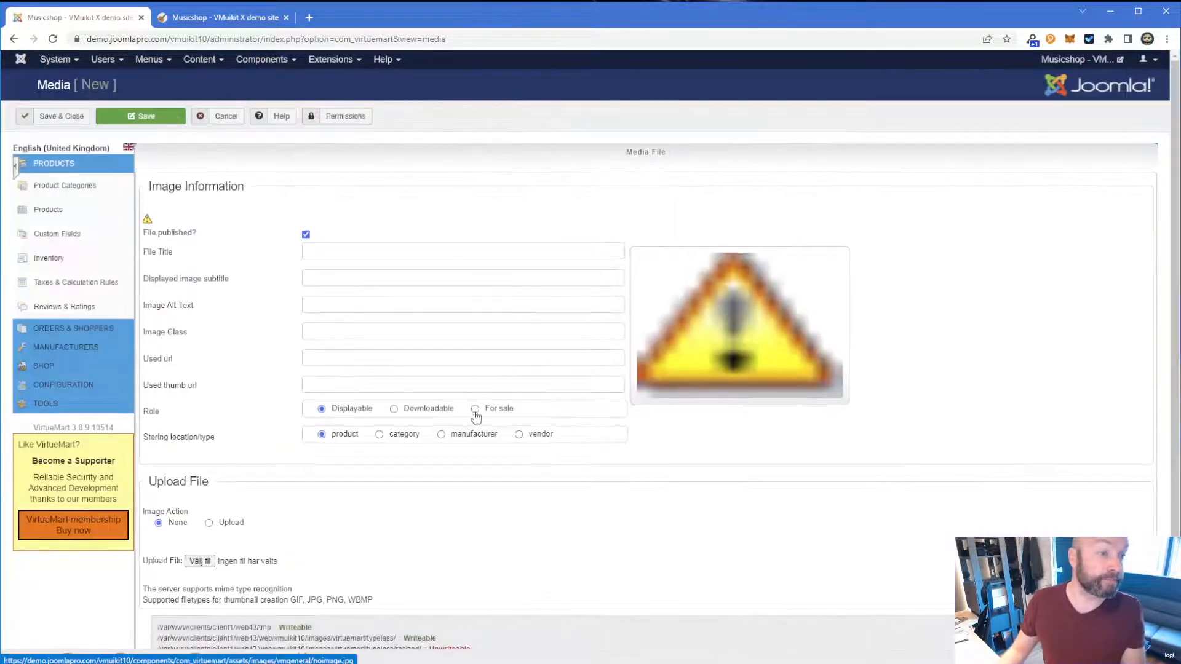
{"action": "scroll", "coordinate": [280, 422], "scroll_direction": "down", "scroll_amount": 1}
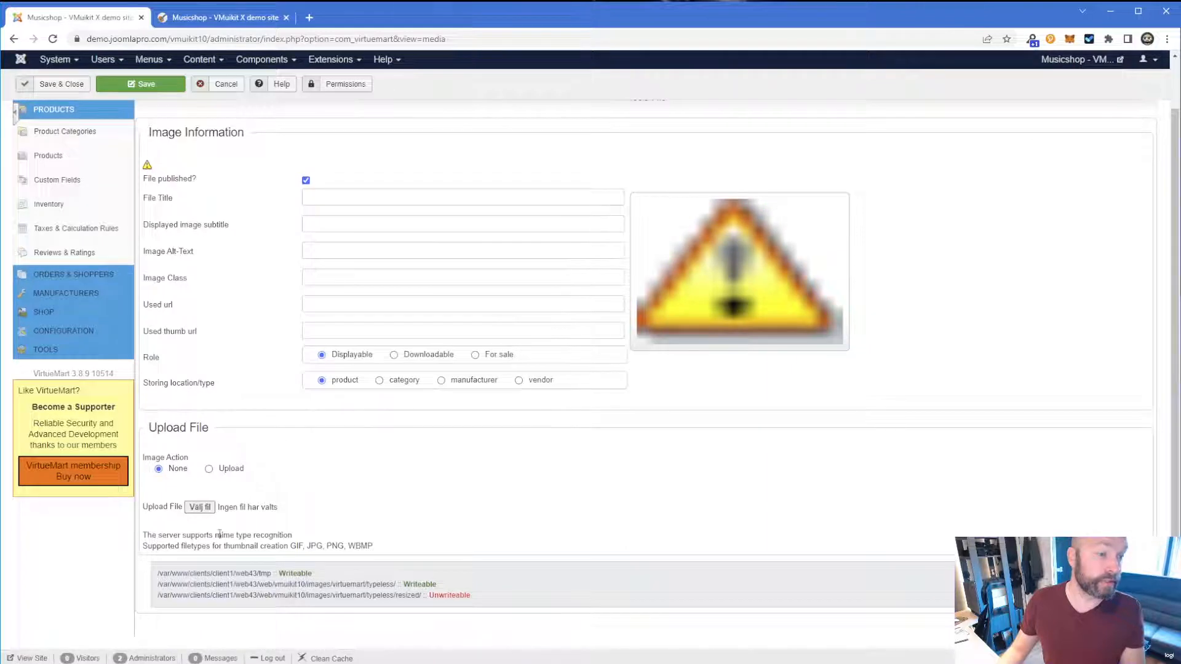
{"action": "left_click", "coordinate": [209, 508]}
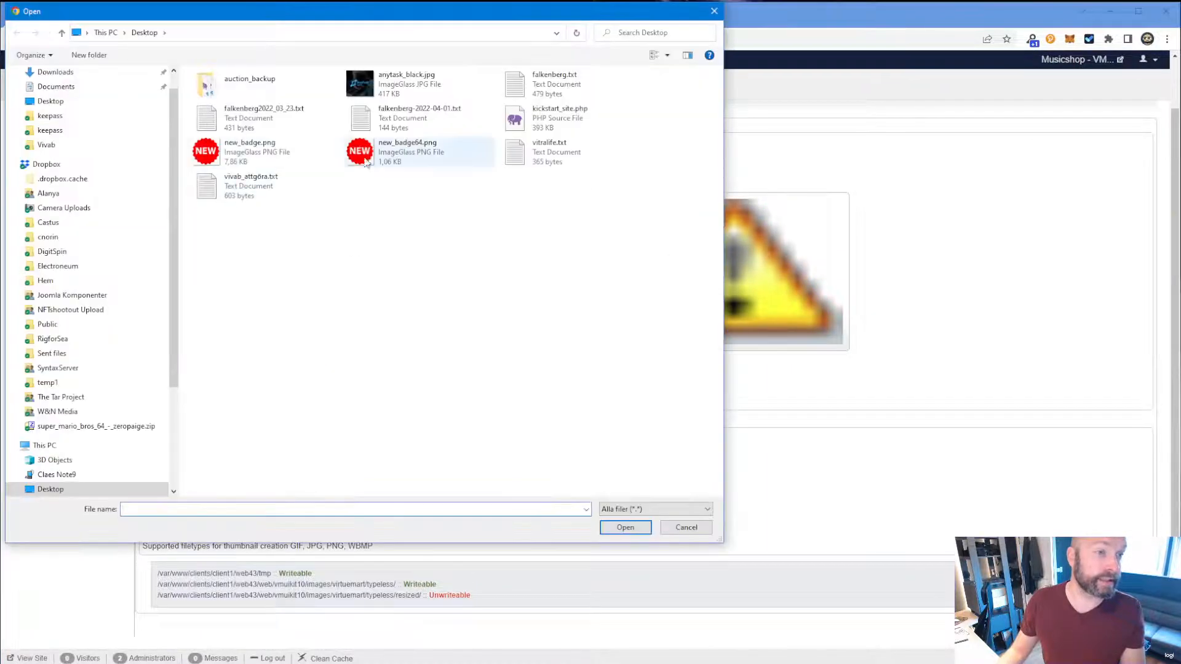
{"action": "double_click", "coordinate": [385, 163]}
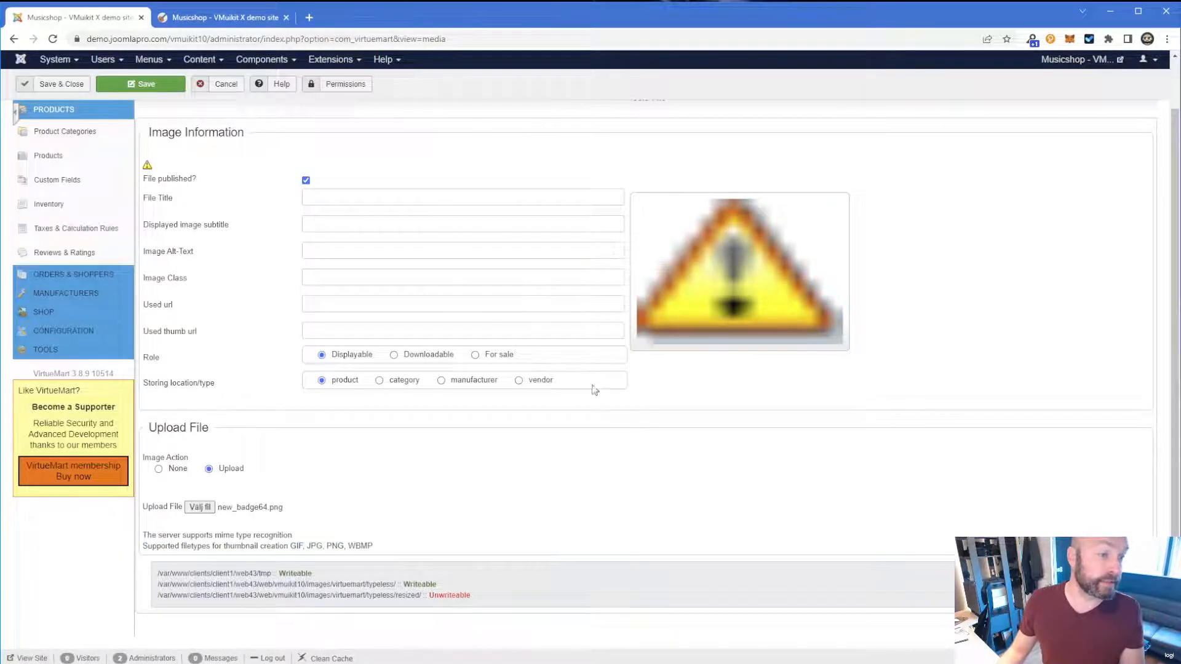
{"action": "scroll", "coordinate": [343, 325], "scroll_direction": "up", "scroll_amount": 1}
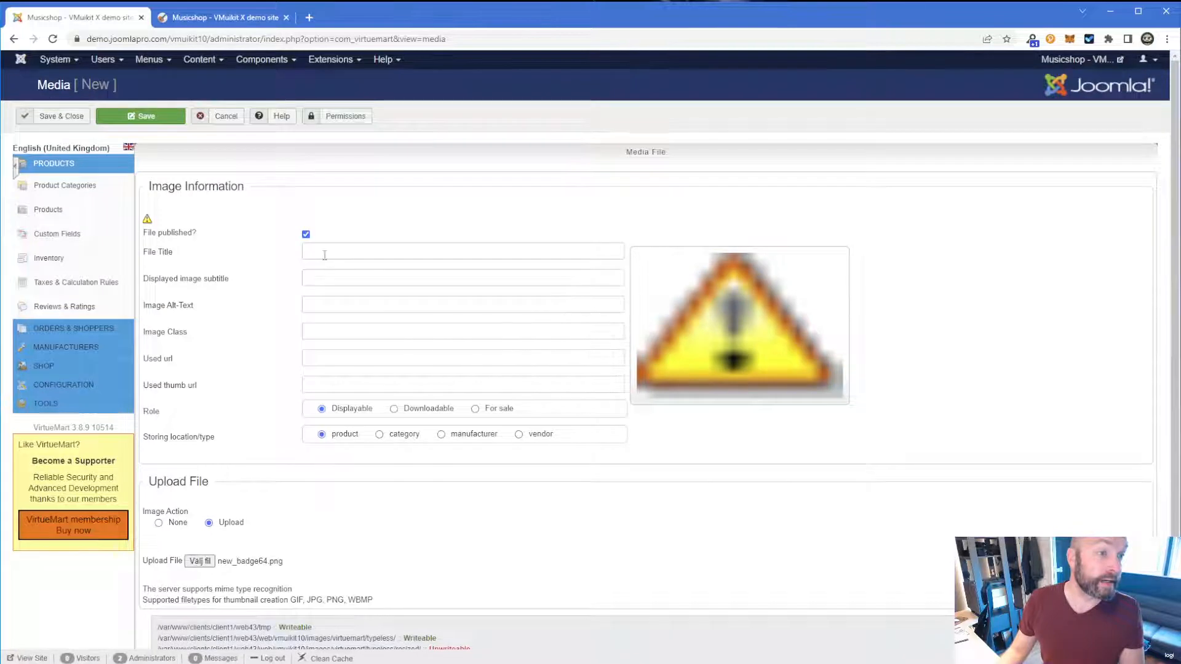
{"action": "left_click", "coordinate": [158, 123]}
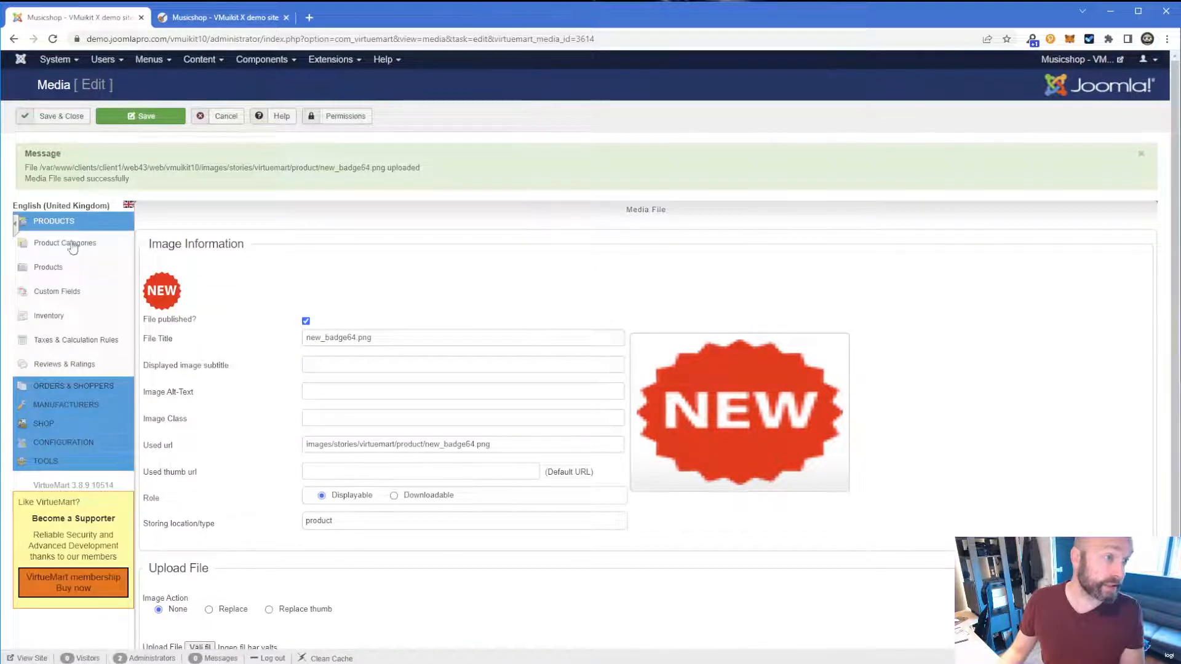
Return to the VirtueMart media files list to check the uploaded badge image
{"action": "left_click", "coordinate": [261, 59]}
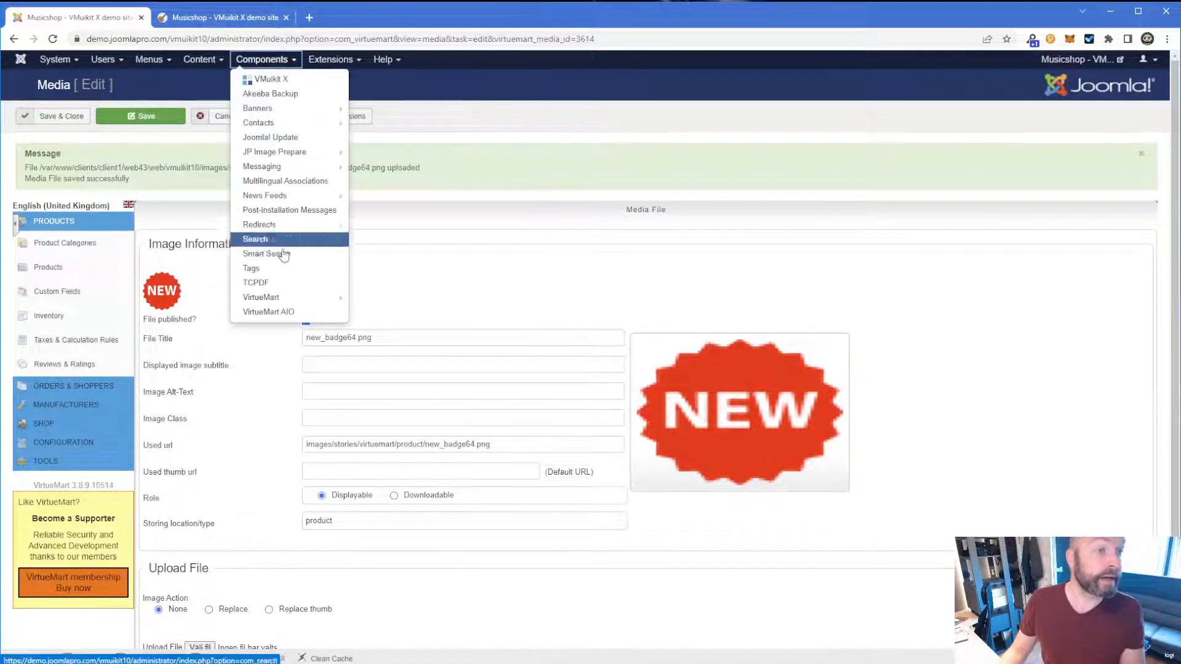
{"action": "mouse_move", "coordinate": [332, 304]}
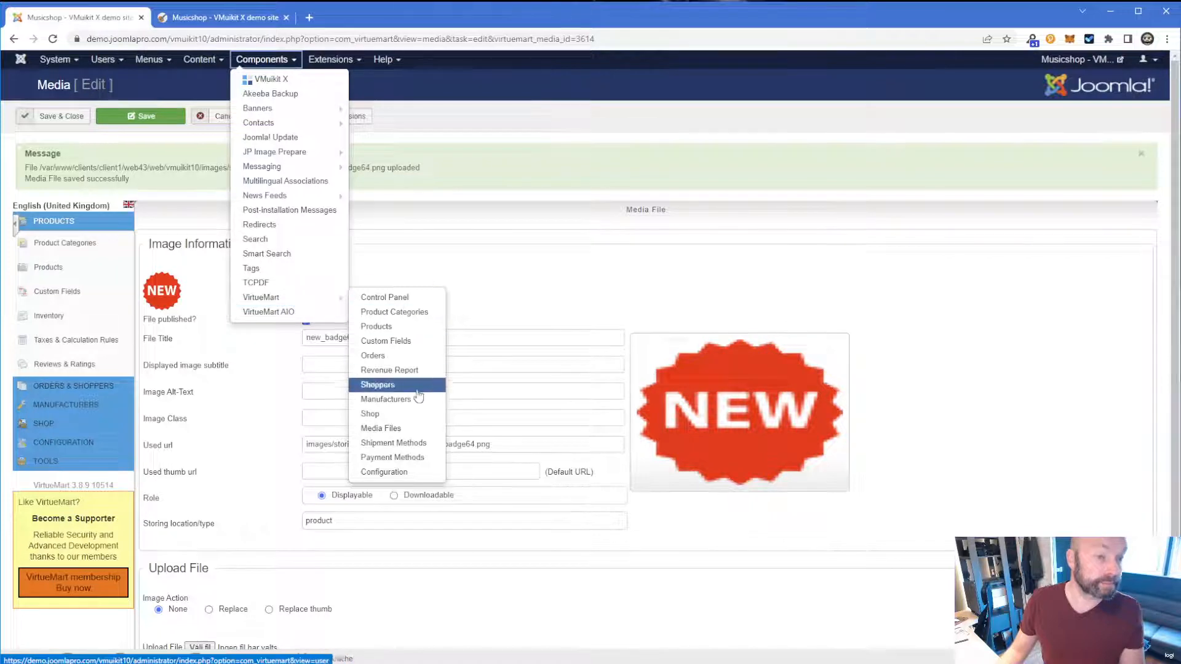
{"action": "left_click", "coordinate": [385, 428]}
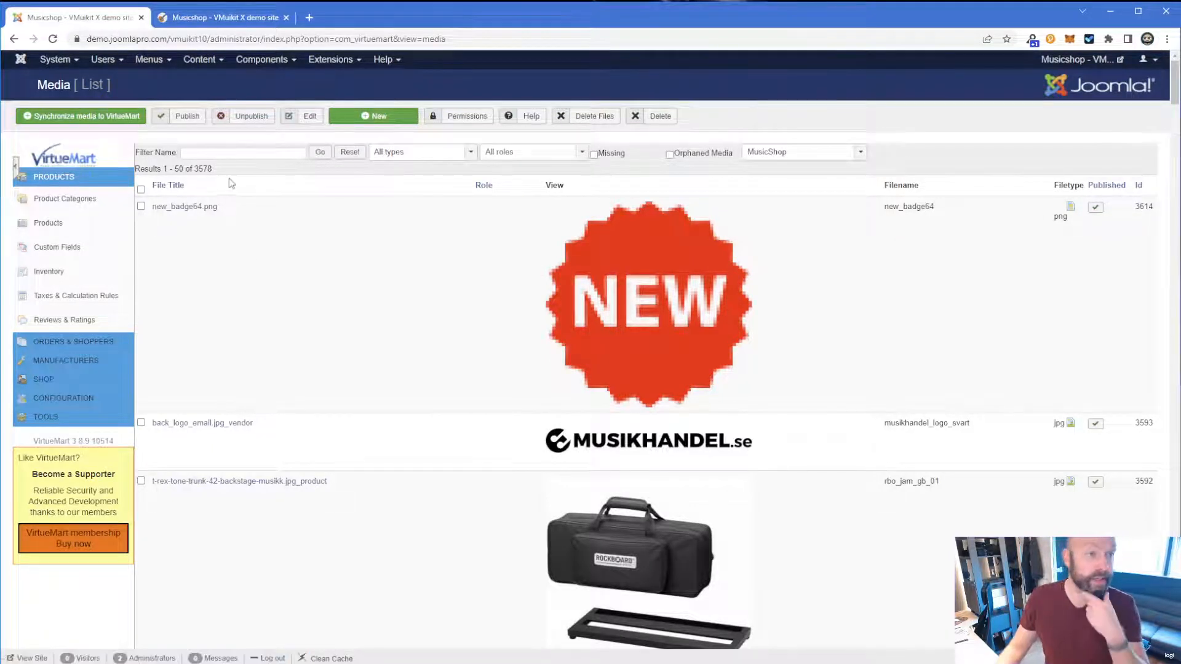
Start a new VirtueMart custom field and title it "Badge Image"
{"action": "left_click", "coordinate": [71, 252]}
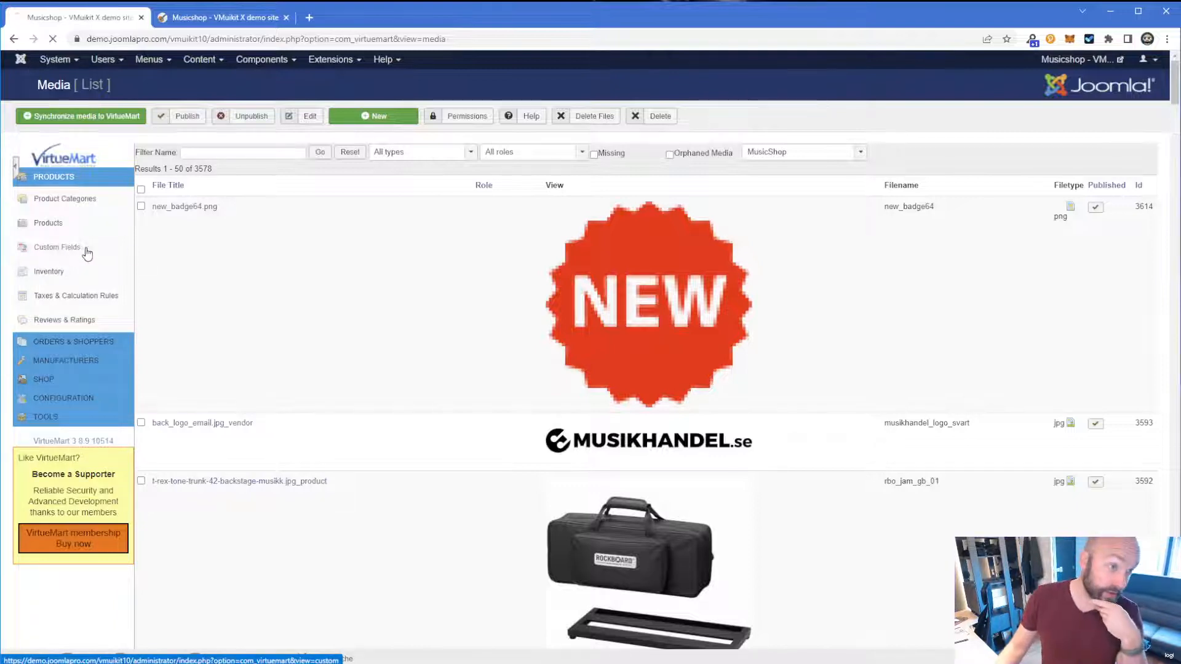
{"action": "left_click", "coordinate": [605, 114]}
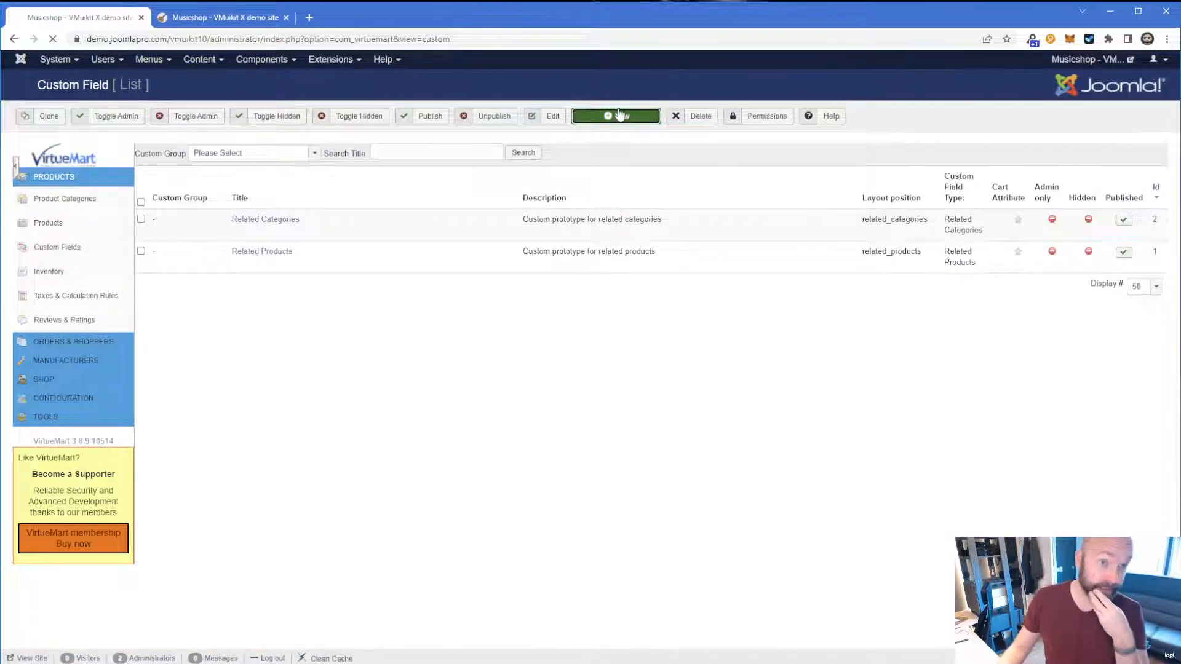
{"action": "left_click", "coordinate": [346, 211]}
{"action": "type", "text": "B"}
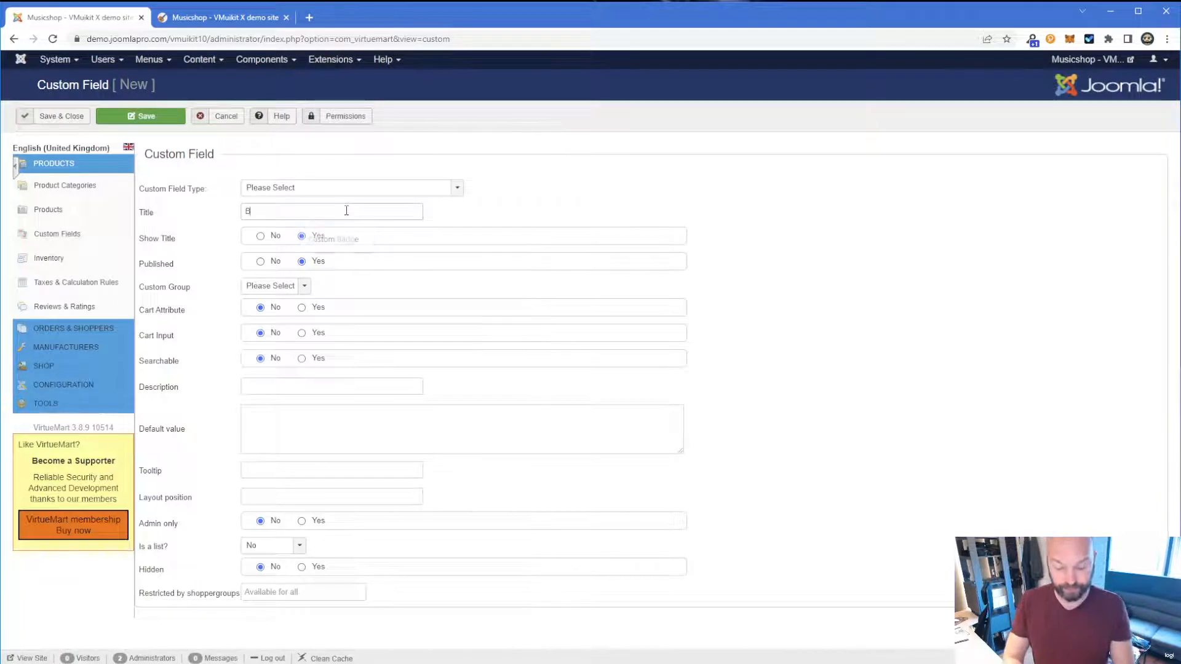
{"action": "type", "text": "adge O"}
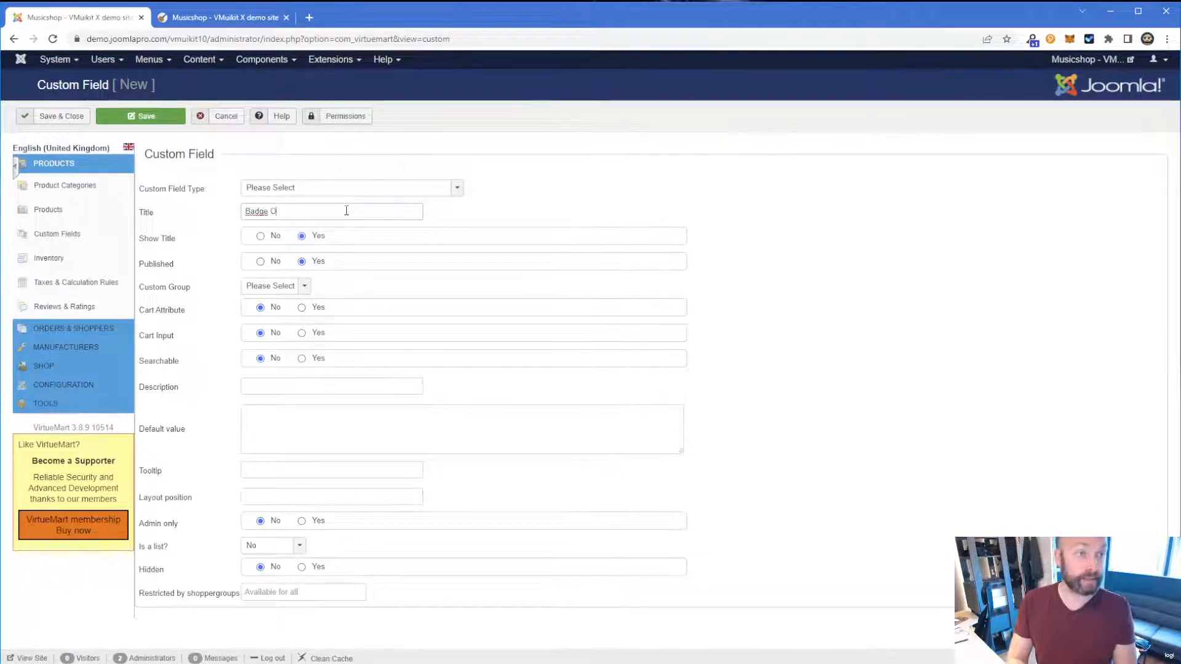
{"action": "key", "text": "BackSpace"}
{"action": "type", "text": "Image"}
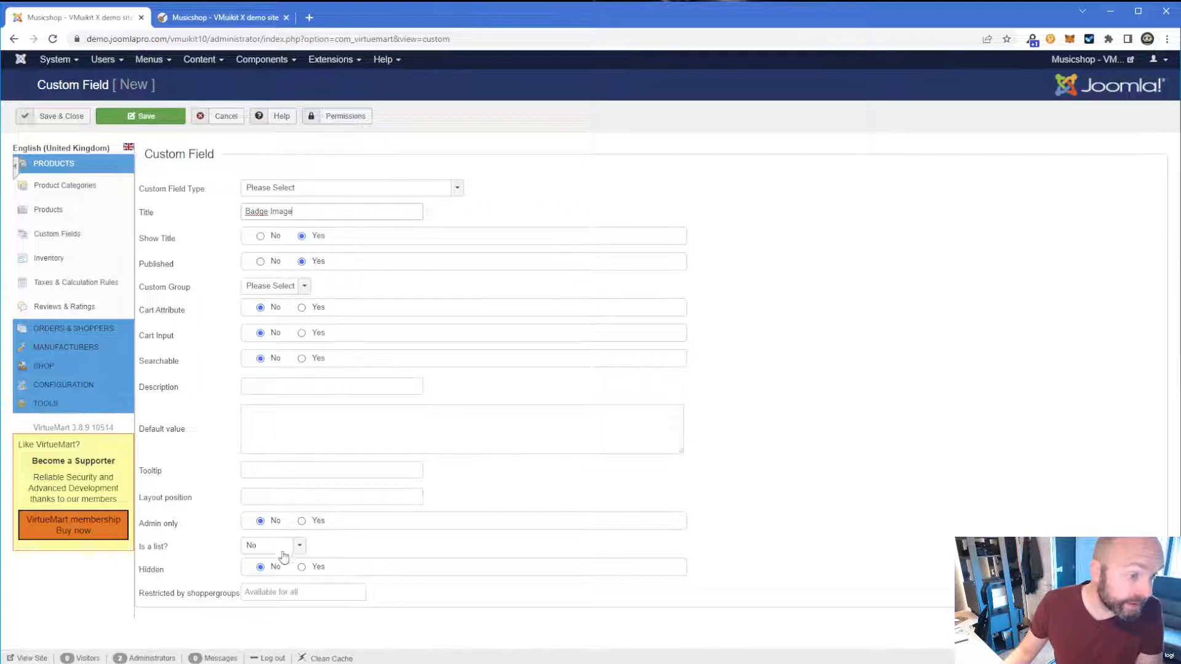
Set the new custom field's type to Image
{"action": "left_click", "coordinate": [290, 288]}
{"action": "left_click", "coordinate": [291, 289]}
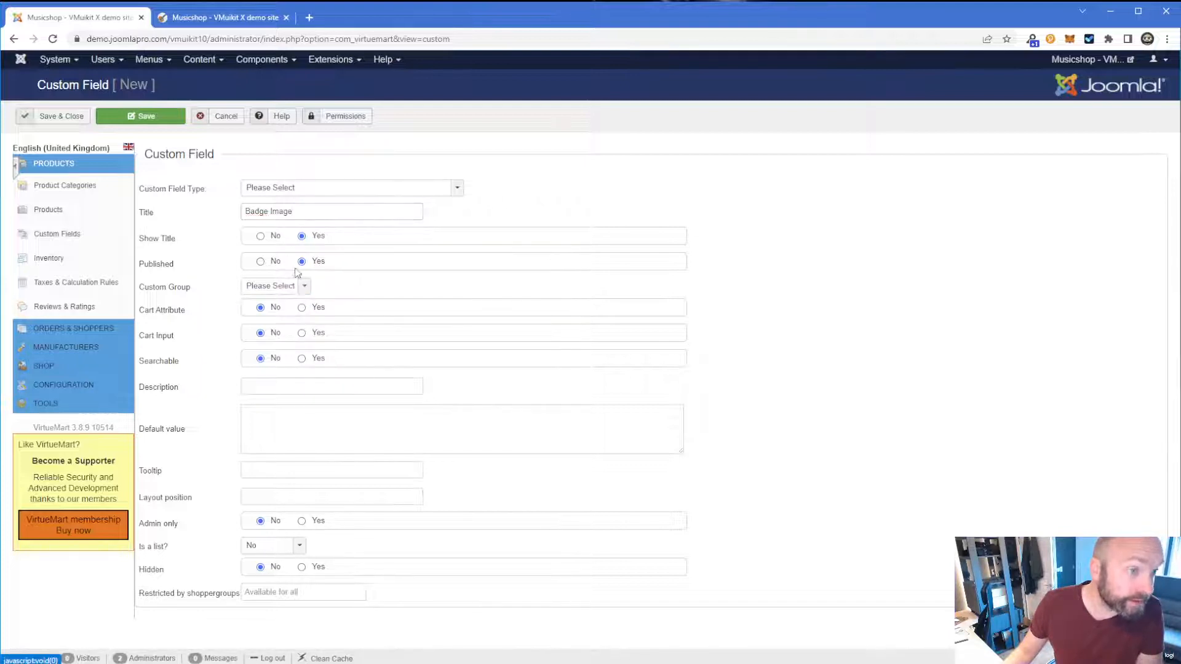
{"action": "left_click", "coordinate": [320, 188]}
{"action": "left_click", "coordinate": [320, 188]}
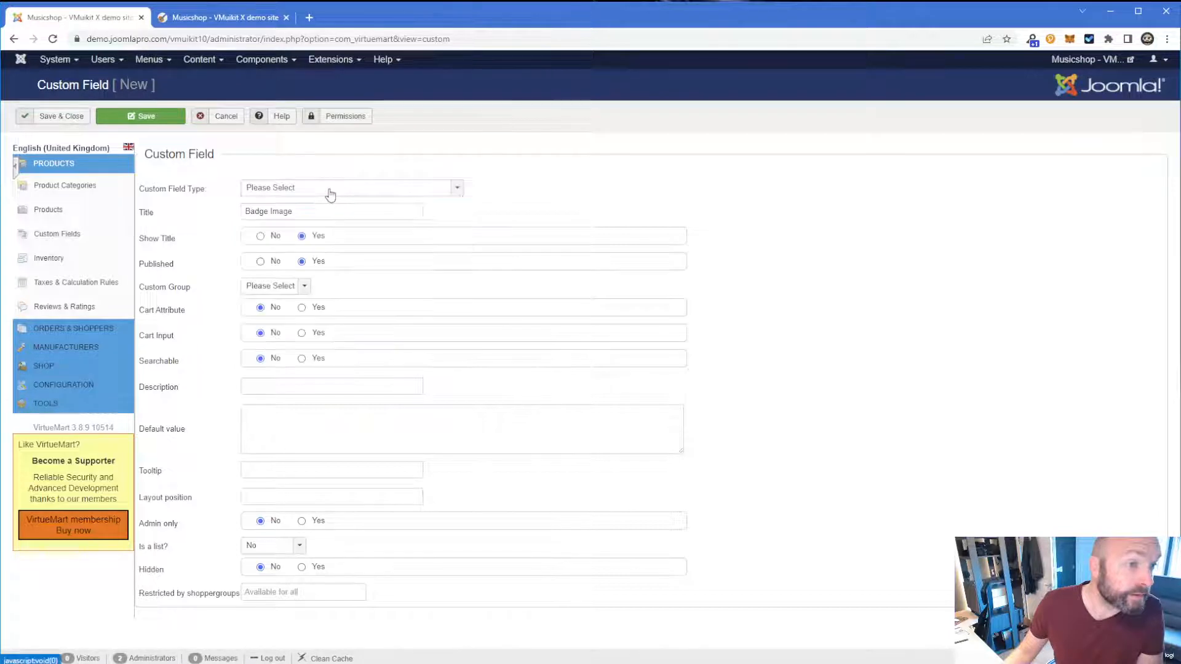
{"action": "left_click", "coordinate": [320, 188]}
{"action": "left_click", "coordinate": [293, 315]}
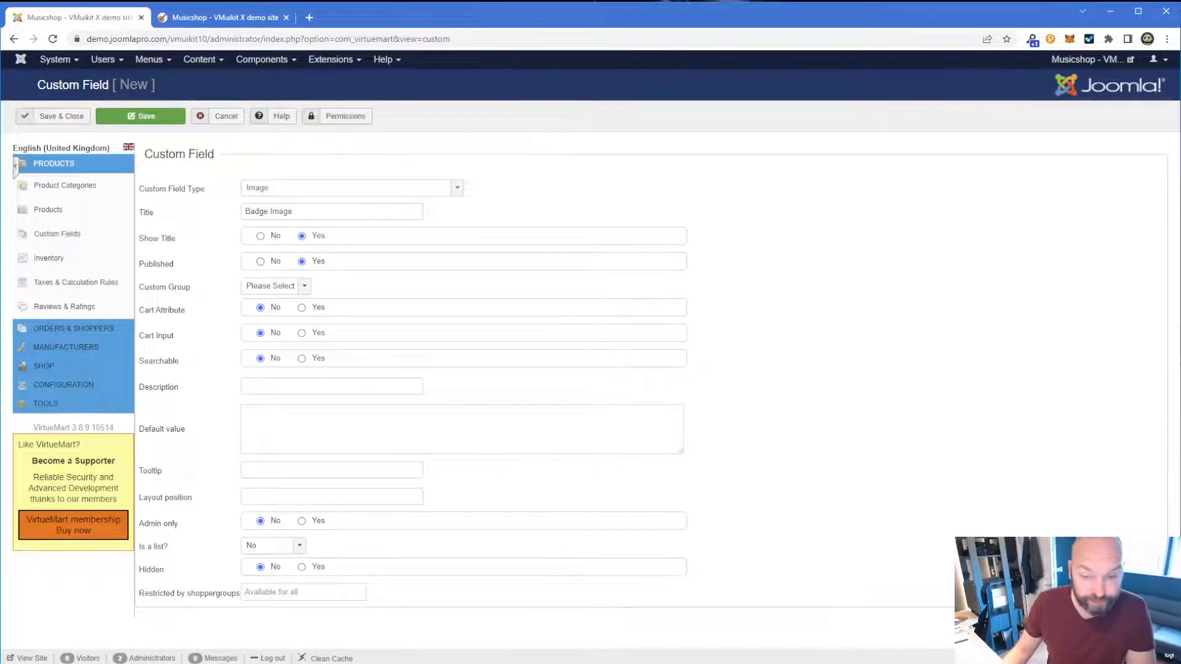
Copy badge_top_right from the Notepad note into the custom field's layout position and save the field
{"action": "key", "text": "alt+Tab"}
{"action": "left_click_drag", "start_coordinate": [750, 425], "coordinate": [641, 425]}
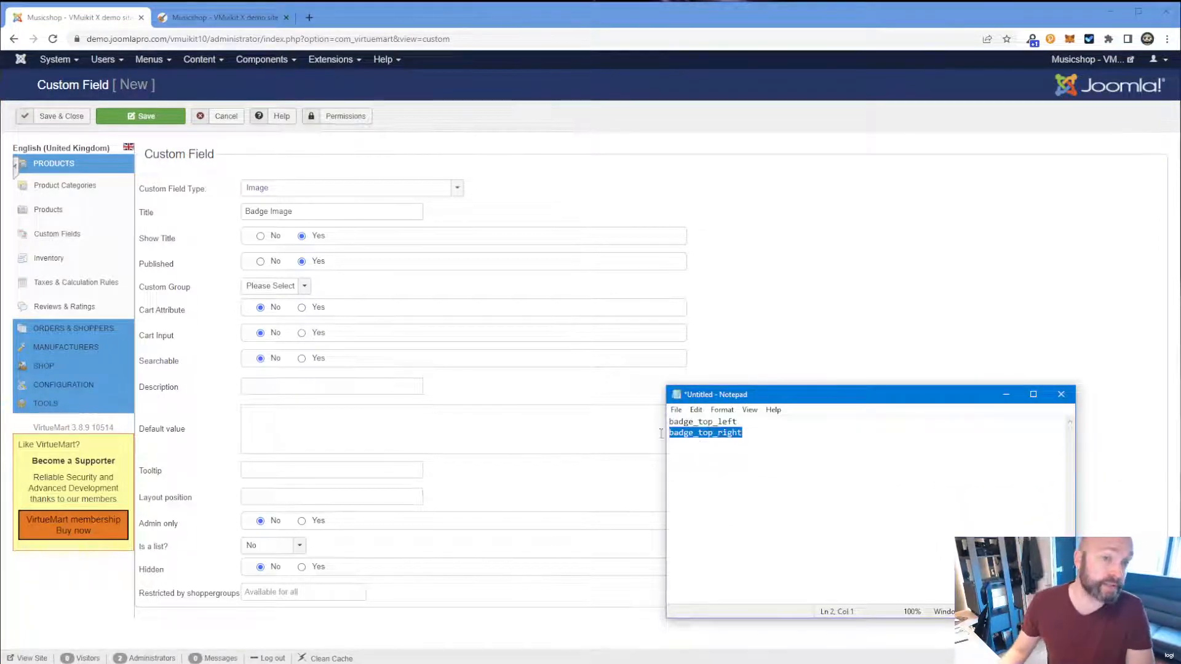
{"action": "left_click_drag", "start_coordinate": [743, 432], "coordinate": [653, 436]}
{"action": "key", "text": "ctrl+c"}
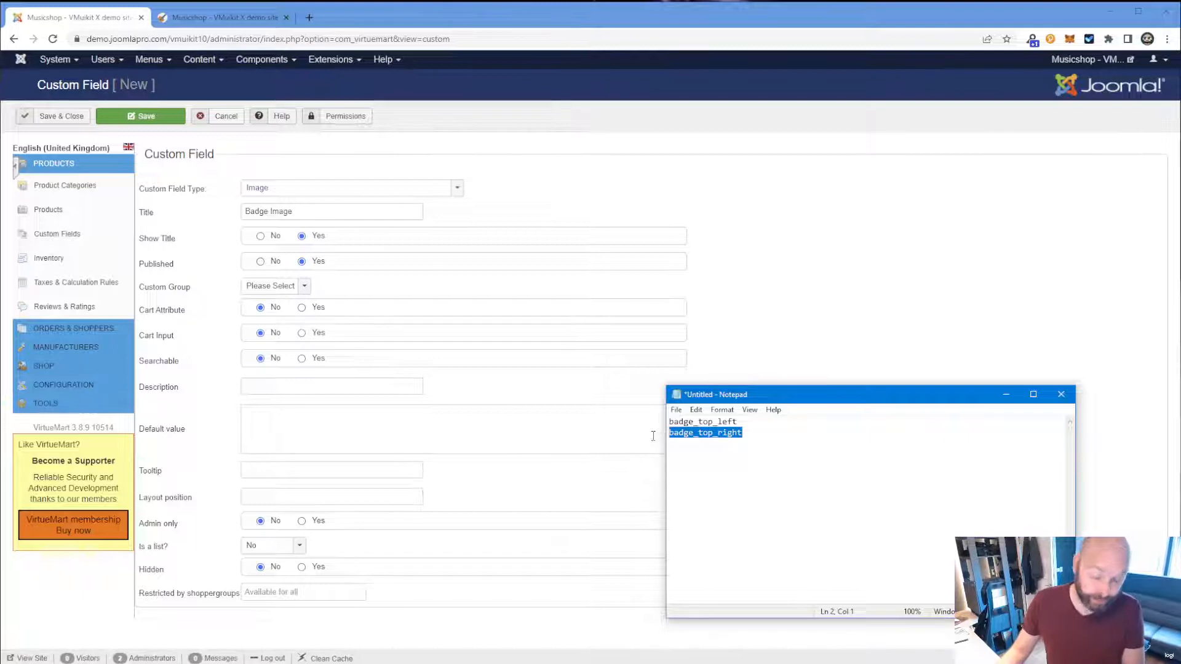
{"action": "left_click", "coordinate": [278, 495]}
{"action": "key", "text": "ctrl+v"}
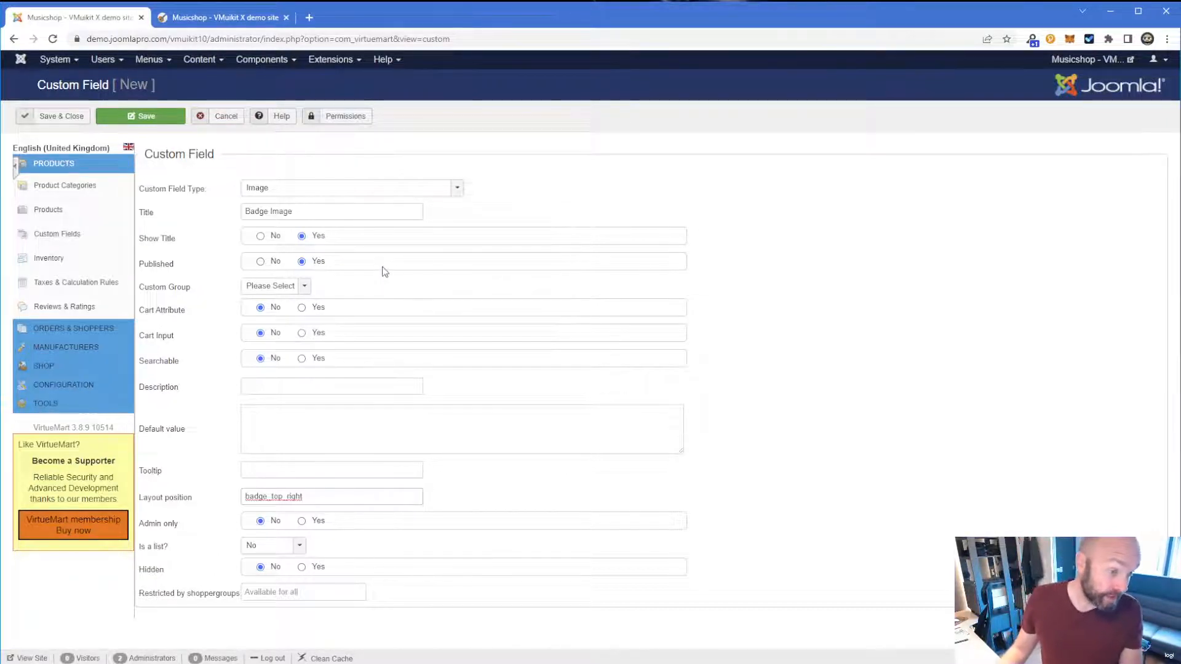
{"action": "left_click", "coordinate": [146, 118]}
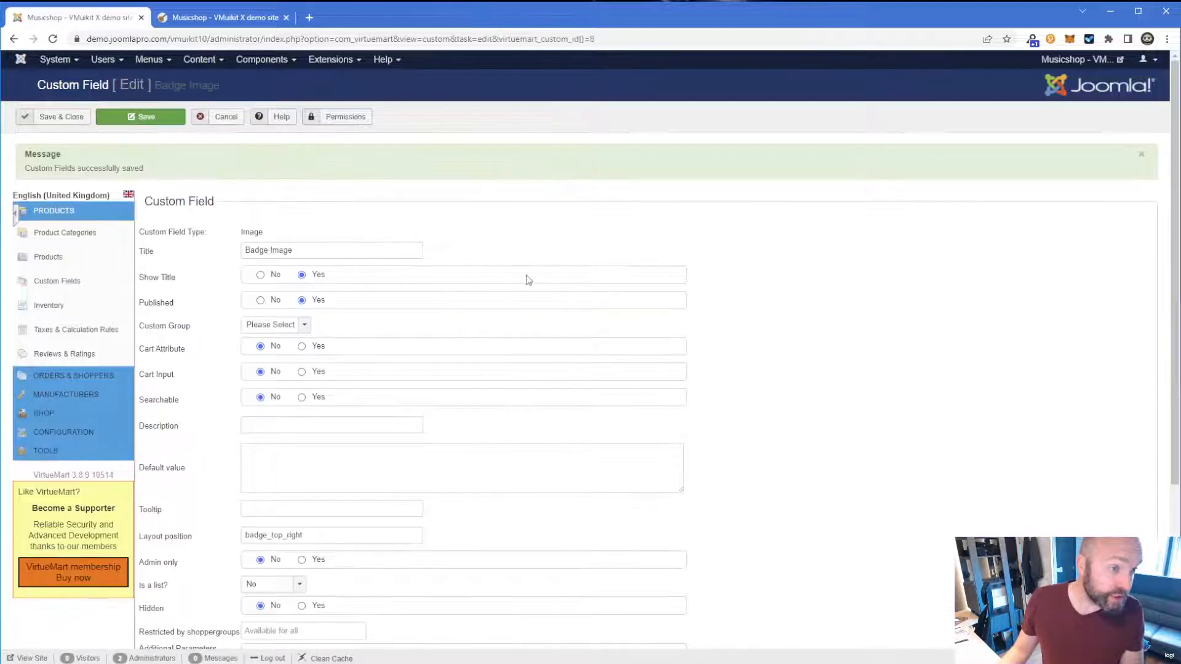
Set the Badge Image field's image width and image height to 50 in its additional parameters
{"action": "scroll", "coordinate": [526, 278], "scroll_direction": "down", "scroll_amount": 2}
{"action": "scroll", "coordinate": [144, 62], "scroll_direction": "up", "scroll_amount": 2}
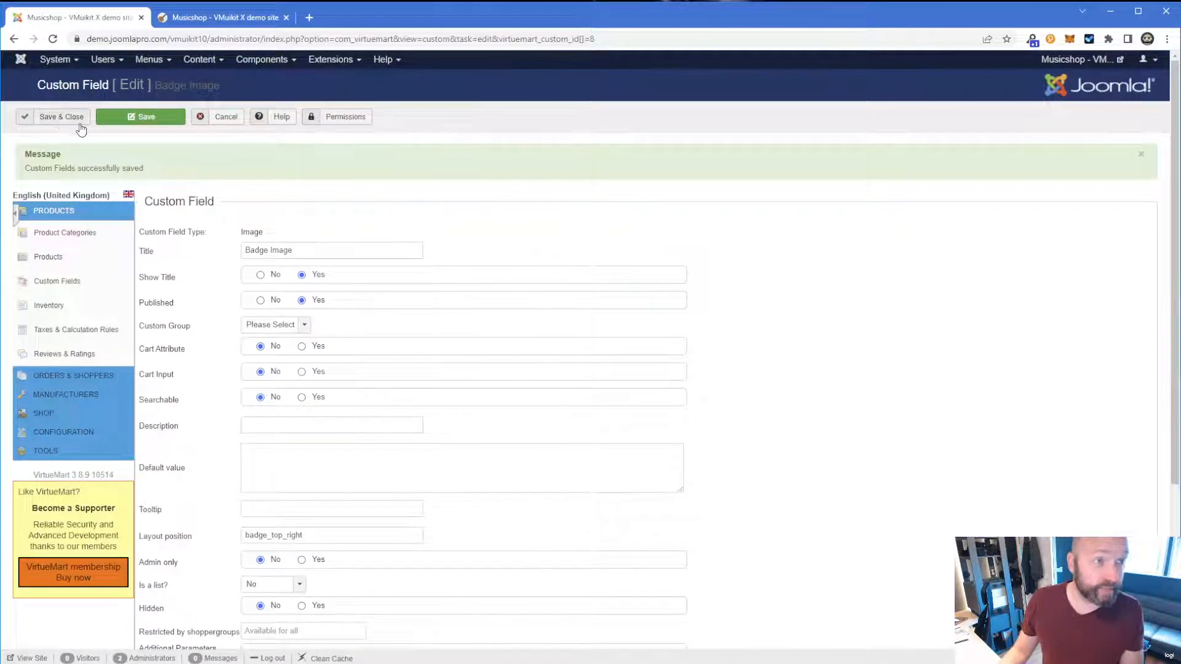
{"action": "scroll", "coordinate": [548, 390], "scroll_direction": "down", "scroll_amount": 3}
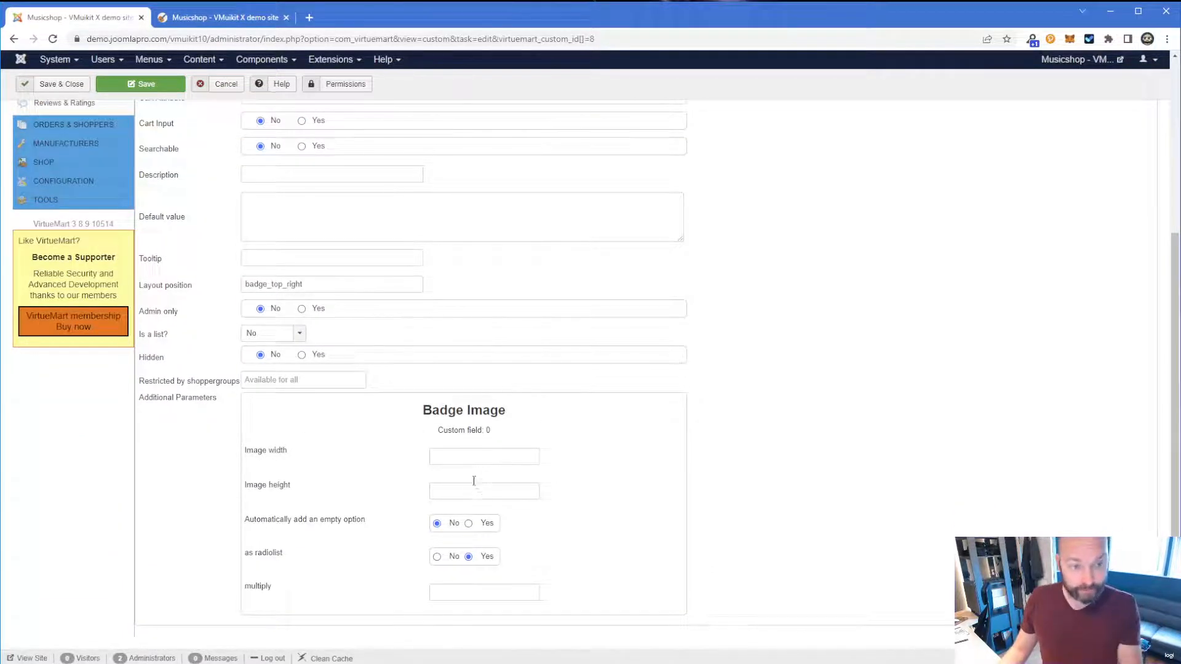
{"action": "scroll", "coordinate": [474, 467], "scroll_direction": "up", "scroll_amount": 4}
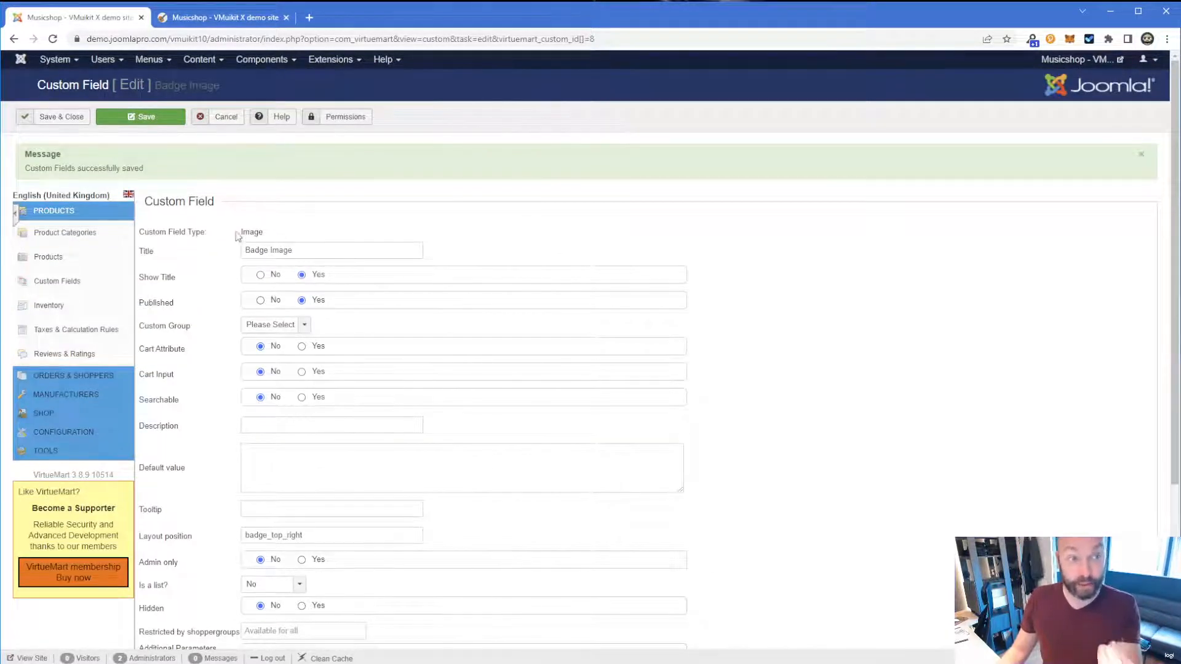
{"action": "left_click_drag", "start_coordinate": [238, 236], "coordinate": [267, 237]}
{"action": "scroll", "coordinate": [627, 351], "scroll_direction": "down", "scroll_amount": 4}
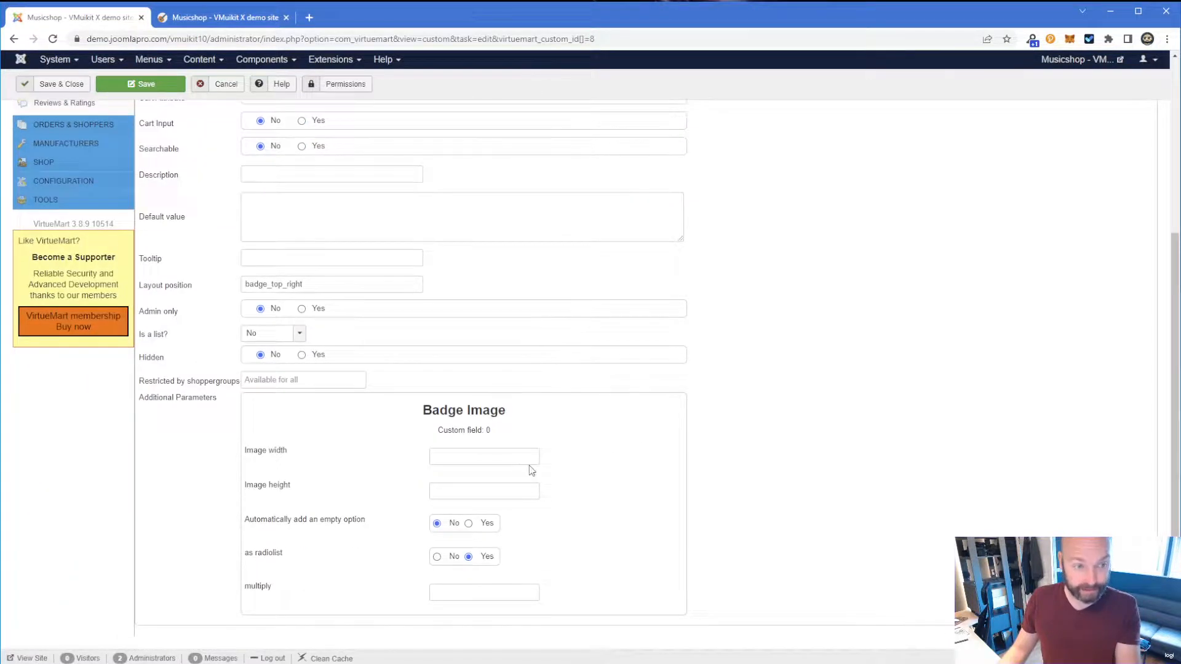
{"action": "type", "text": "50"}
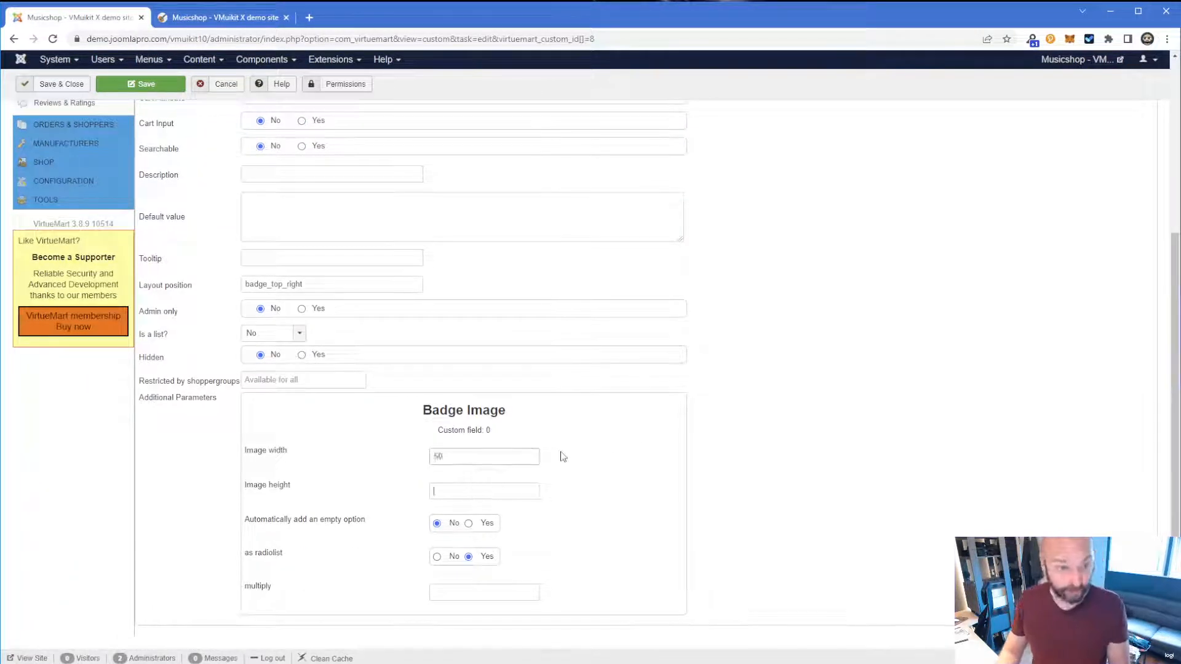
{"action": "key", "text": "Tab"}
{"action": "type", "text": "50"}
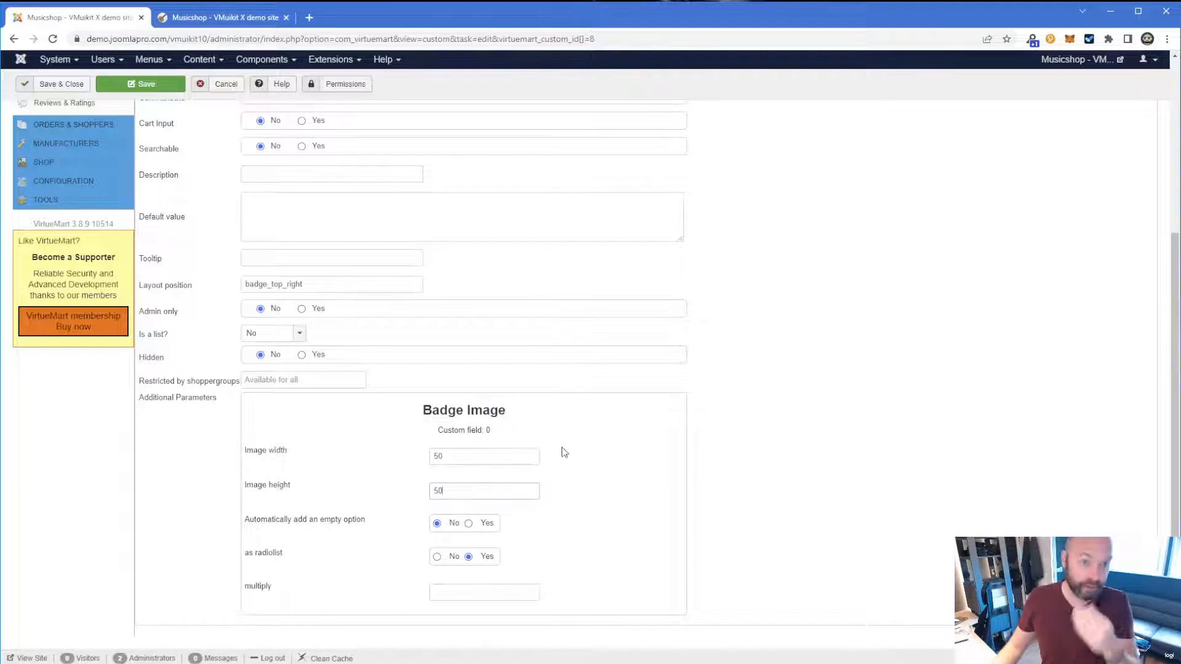
{"action": "scroll", "coordinate": [553, 514], "scroll_direction": "up", "scroll_amount": 4}
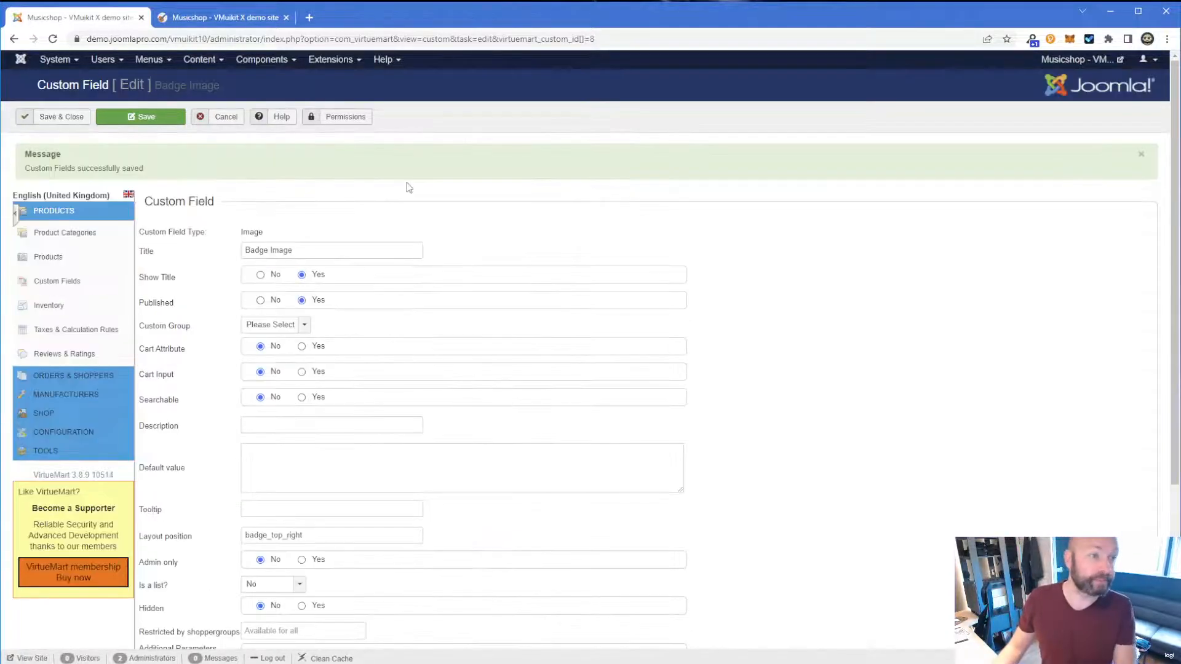
{"action": "scroll", "coordinate": [520, 311], "scroll_direction": "down", "scroll_amount": 4}
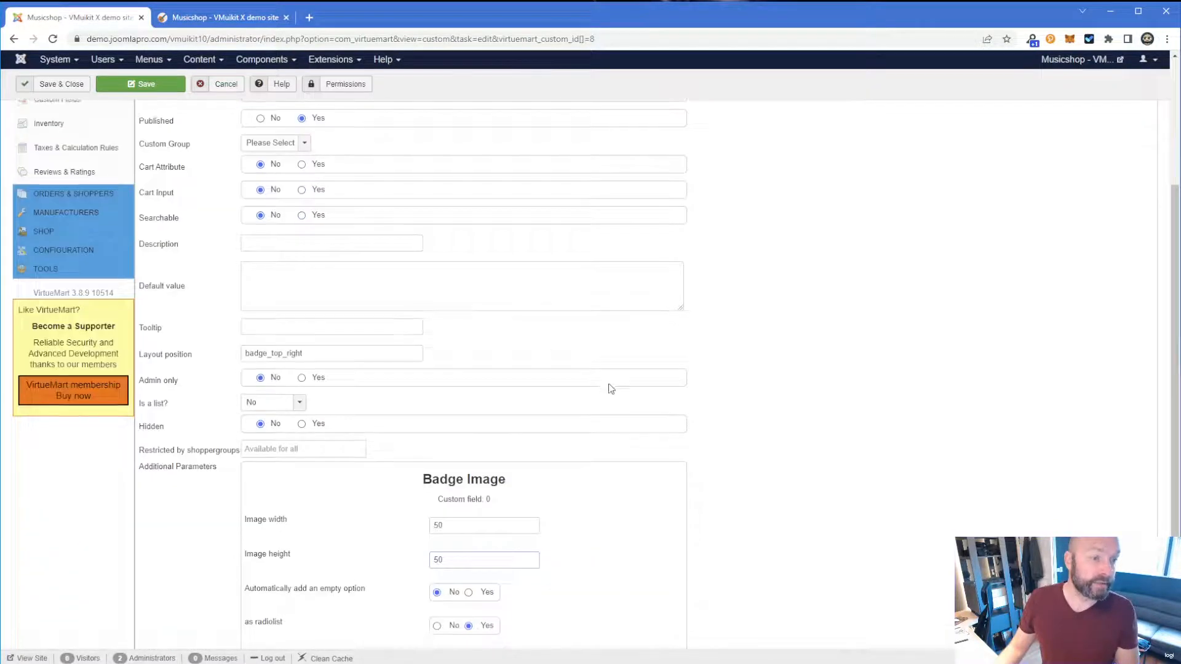
Save and close the Badge Image custom field and open the VirtueMart product list
{"action": "scroll", "coordinate": [607, 400], "scroll_direction": "up", "scroll_amount": 4}
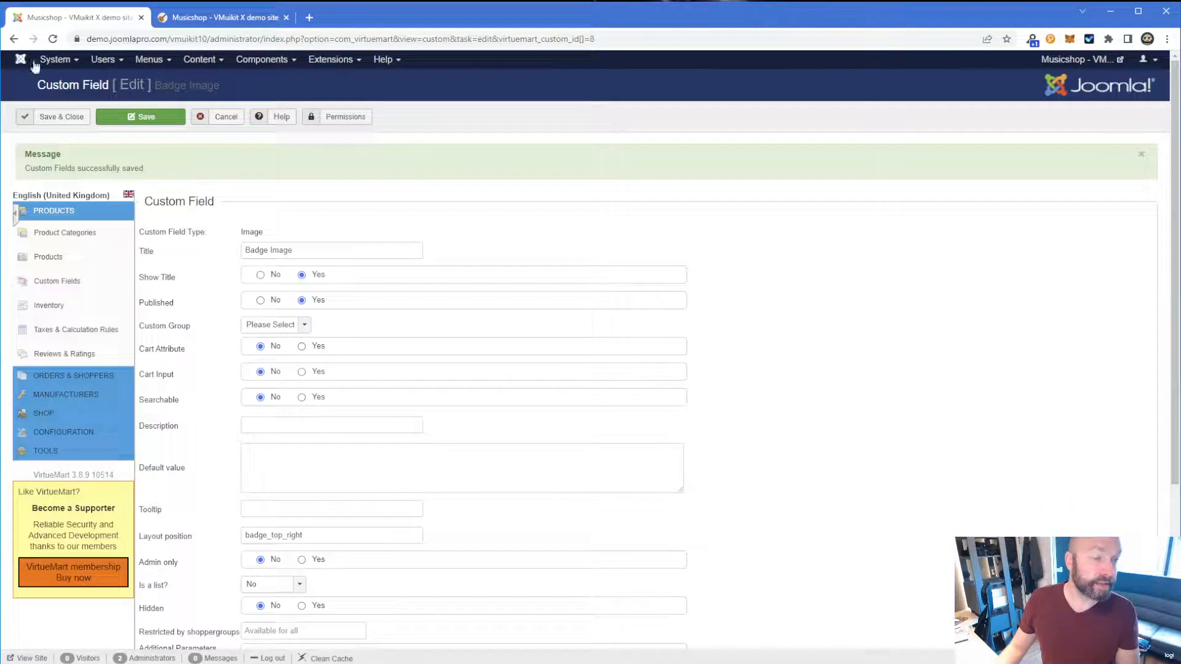
{"action": "left_click", "coordinate": [69, 120]}
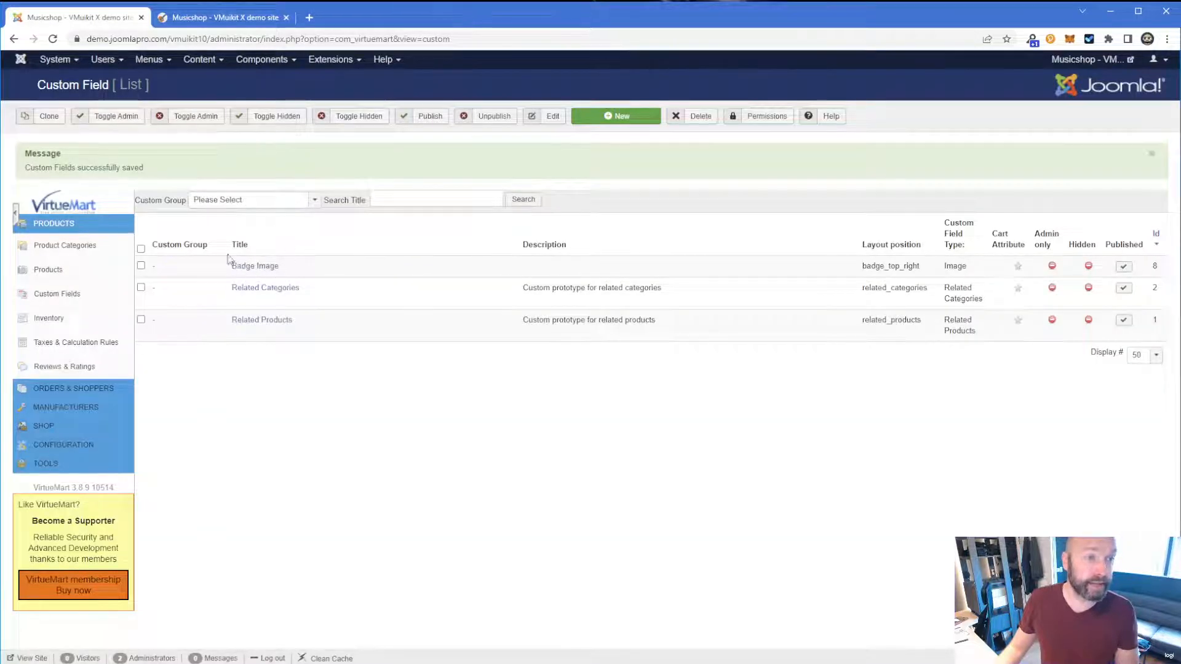
{"action": "left_click", "coordinate": [62, 267]}
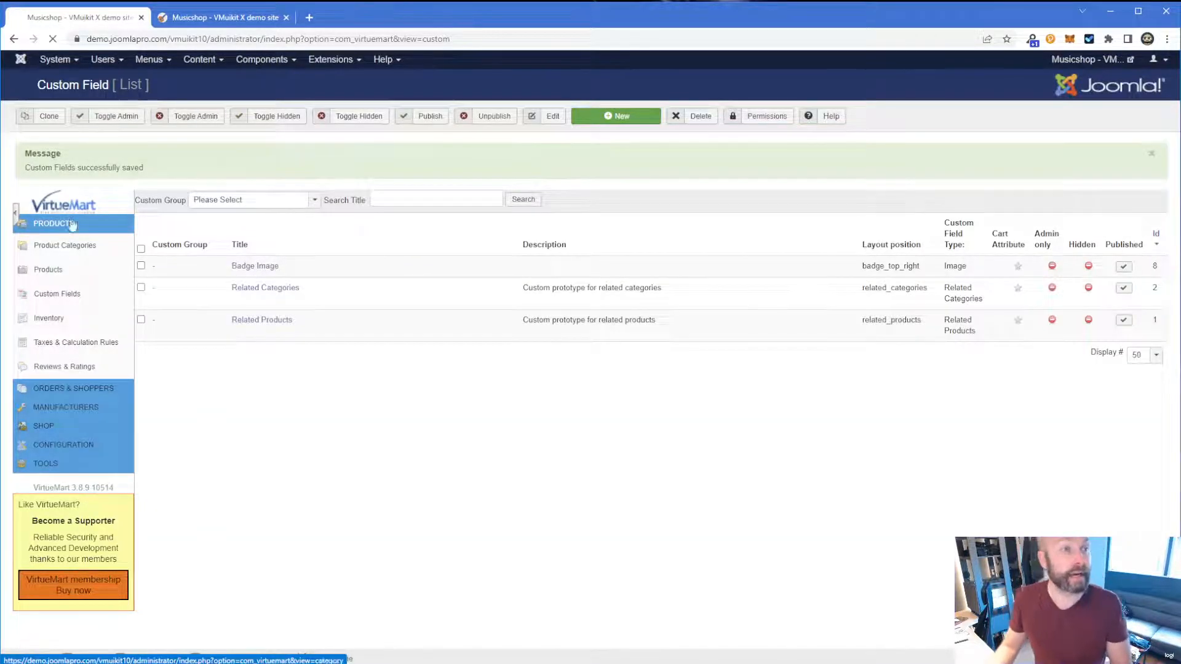
Look up the promo product's name on the storefront home page
{"action": "key", "text": "ctrl+Tab"}
{"action": "scroll", "coordinate": [910, 449], "scroll_direction": "down", "scroll_amount": 3}
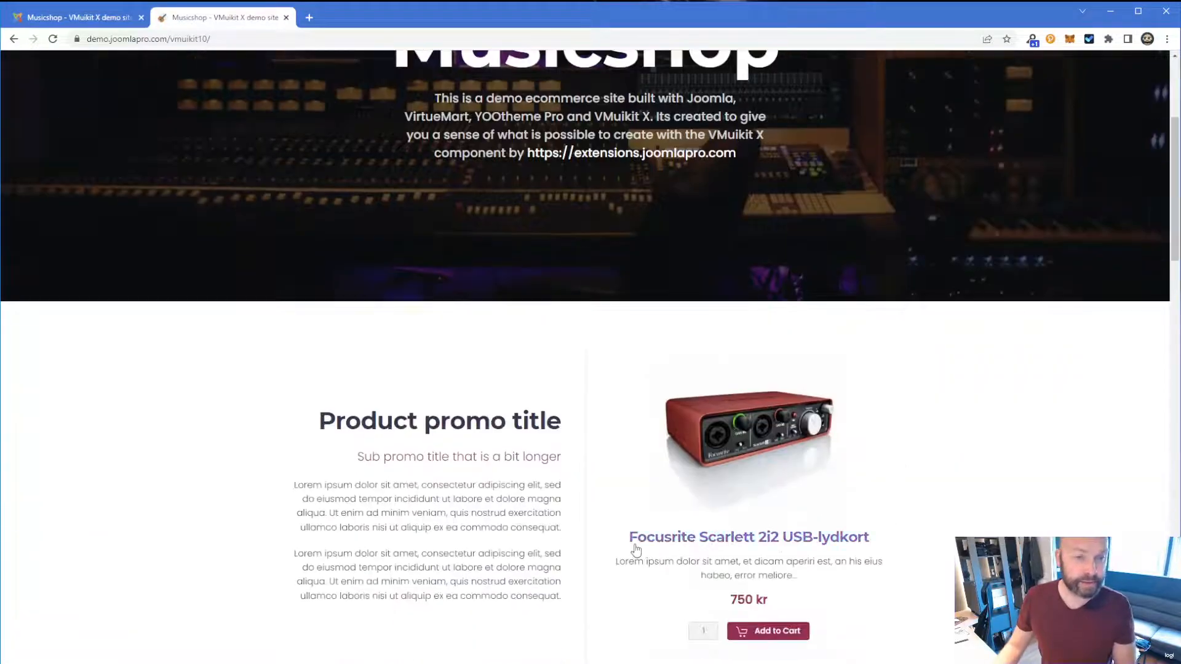
{"action": "left_click_drag", "start_coordinate": [615, 541], "coordinate": [780, 536]}
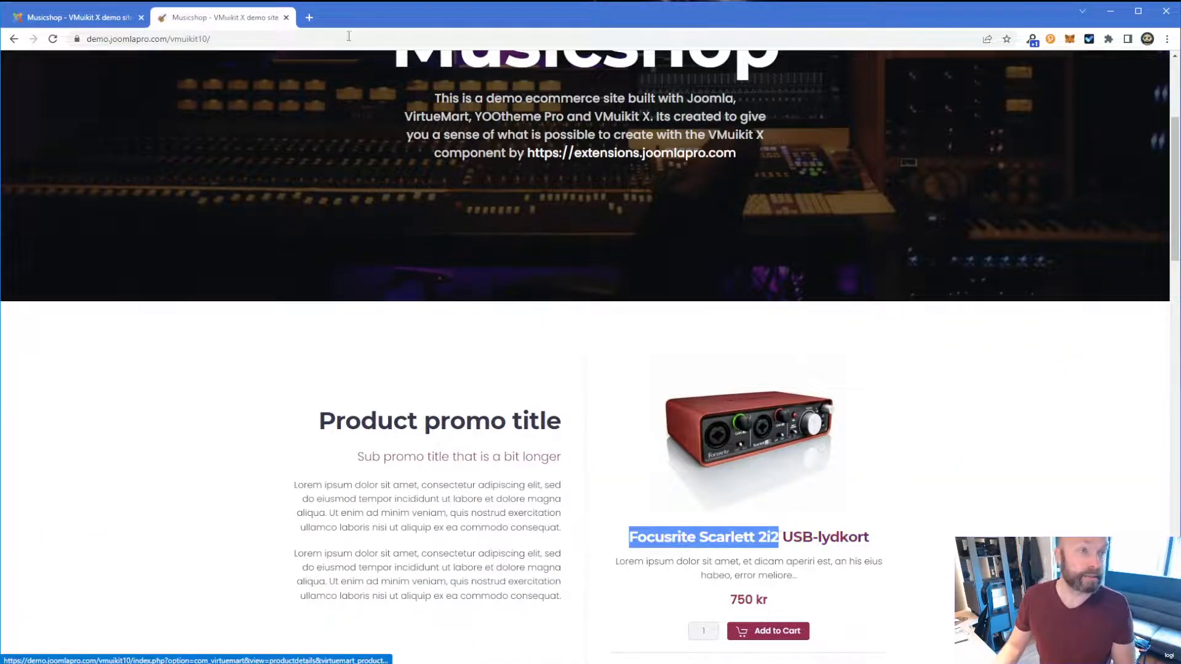
Search the product list for Focusrite Scarlett 2i2 and open the Focusrite Scarlett 2i2 USB-lydkort product for editing
{"action": "left_click", "coordinate": [99, 17]}
{"action": "left_click", "coordinate": [533, 169]}
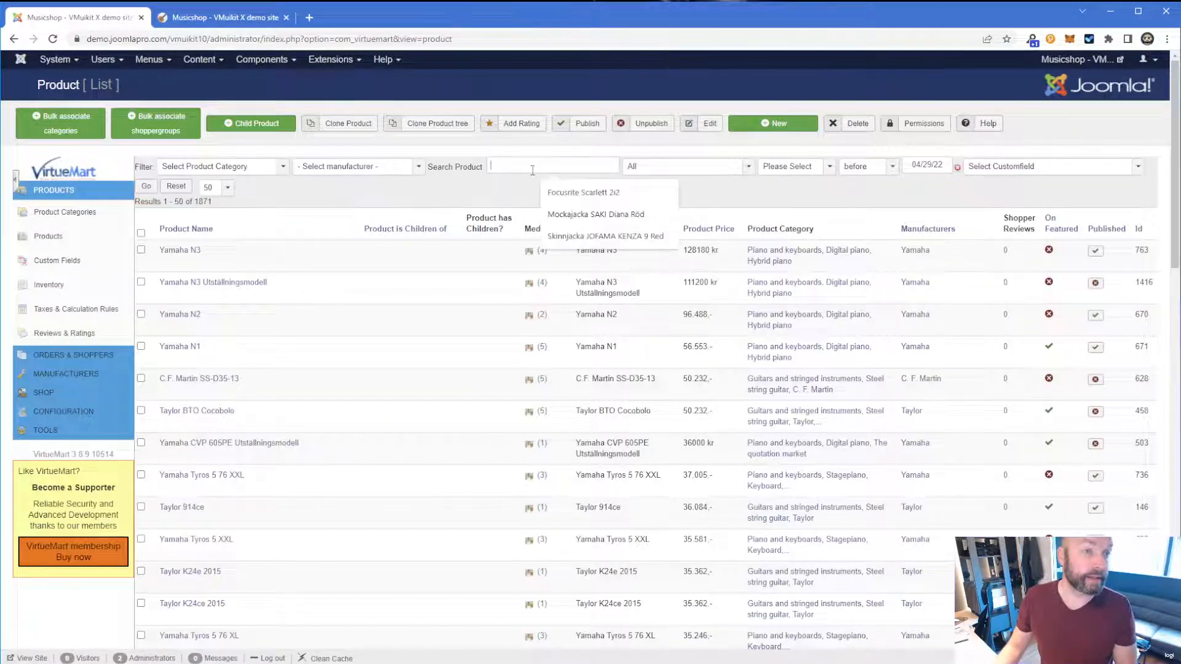
{"action": "left_click", "coordinate": [630, 193]}
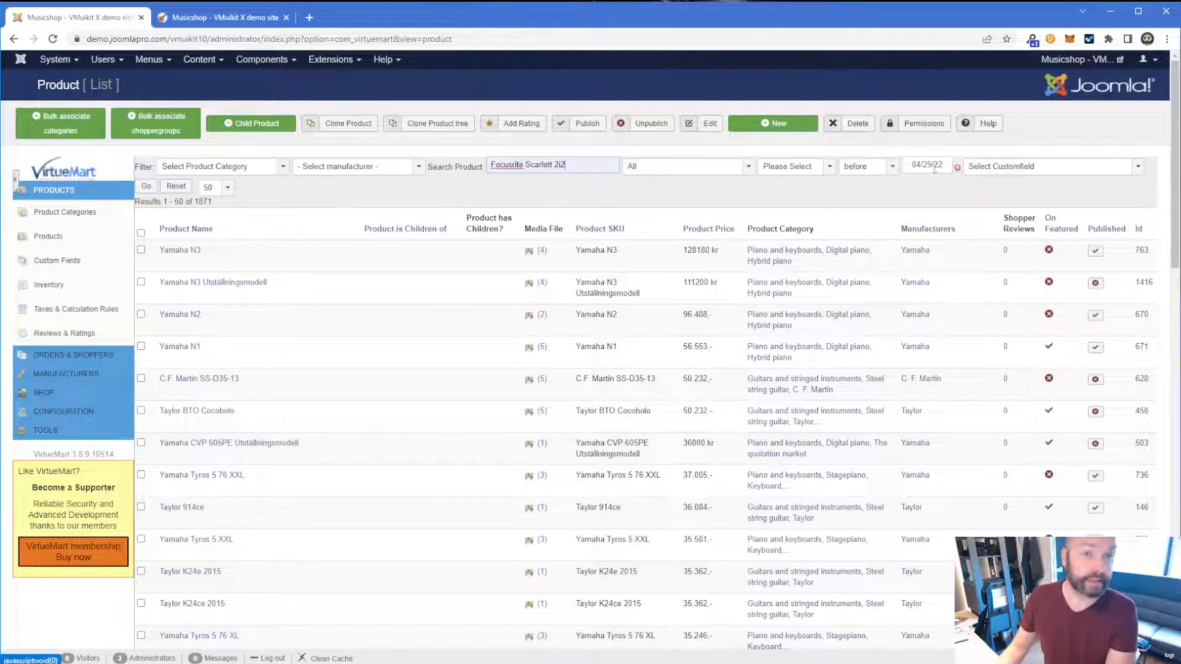
{"action": "key", "text": "Return"}
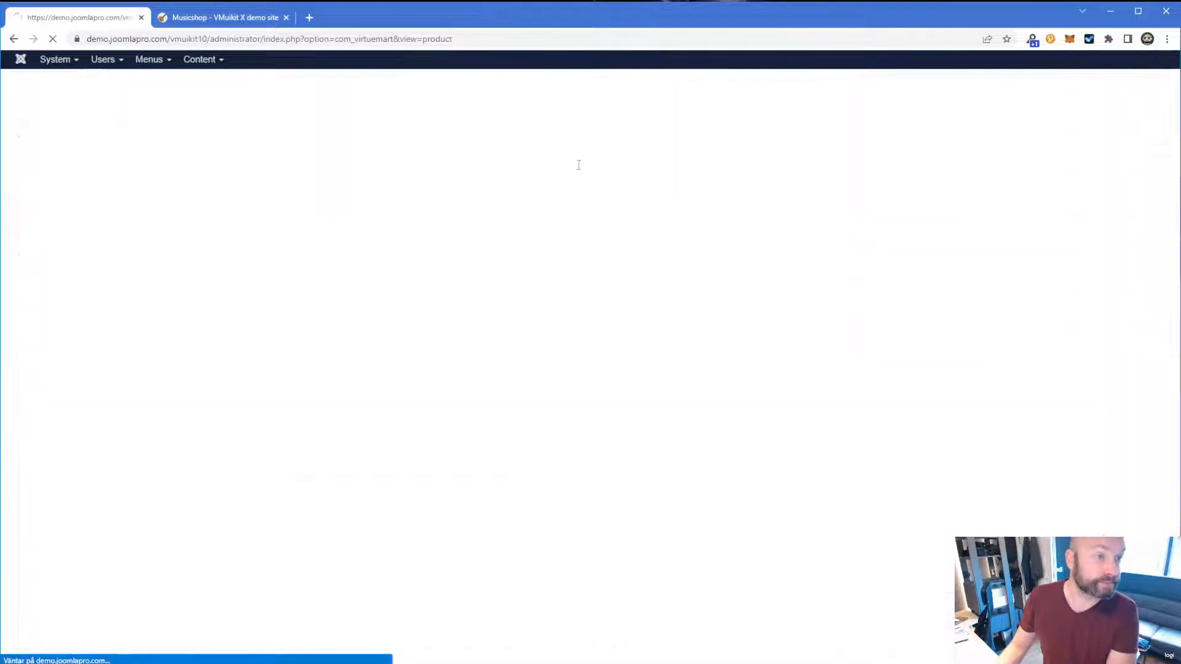
{"action": "left_click", "coordinate": [259, 251]}
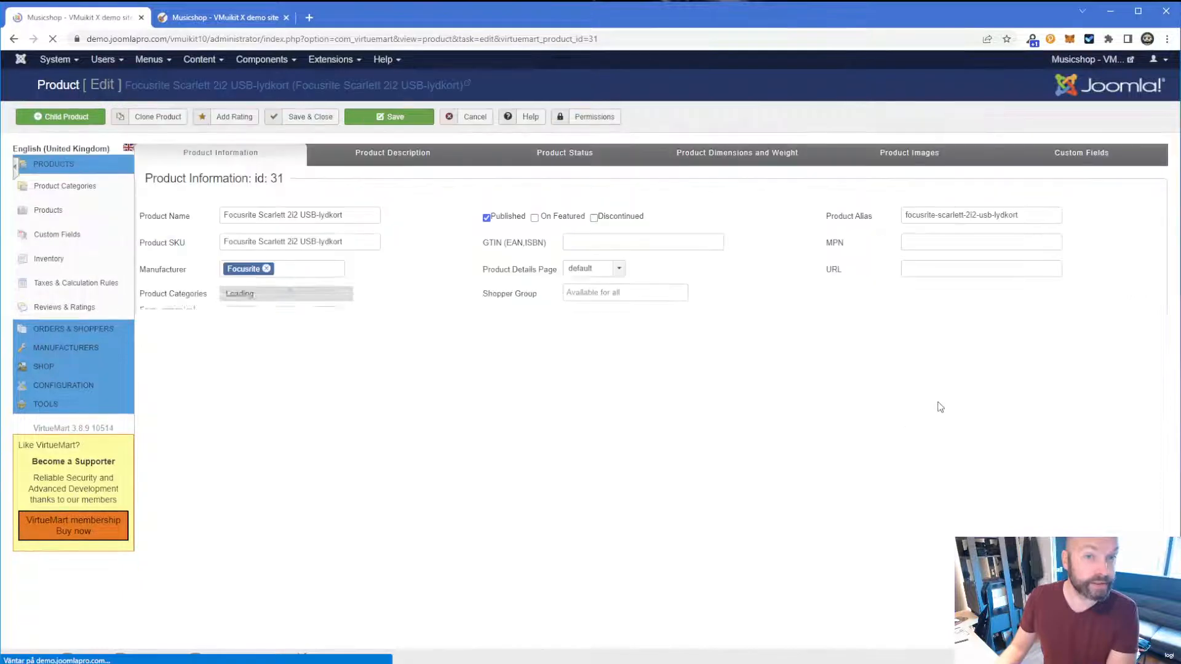
Add the Badge Image custom field to the product's custom fields
{"action": "left_click", "coordinate": [1101, 155]}
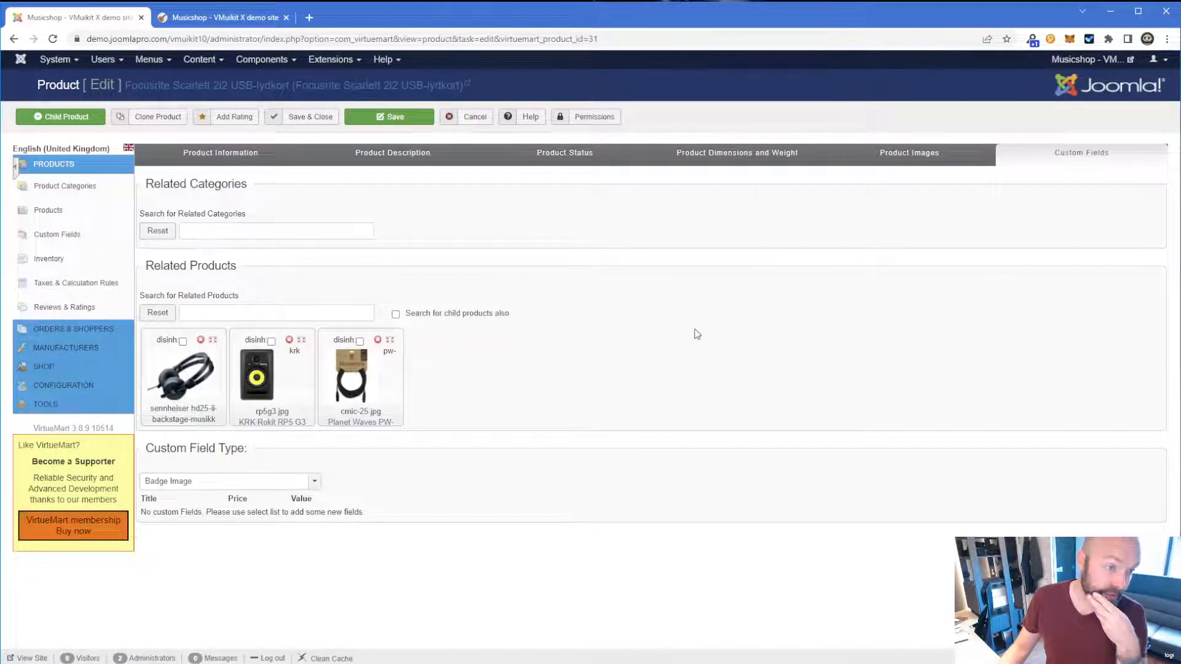
{"action": "left_click", "coordinate": [237, 481]}
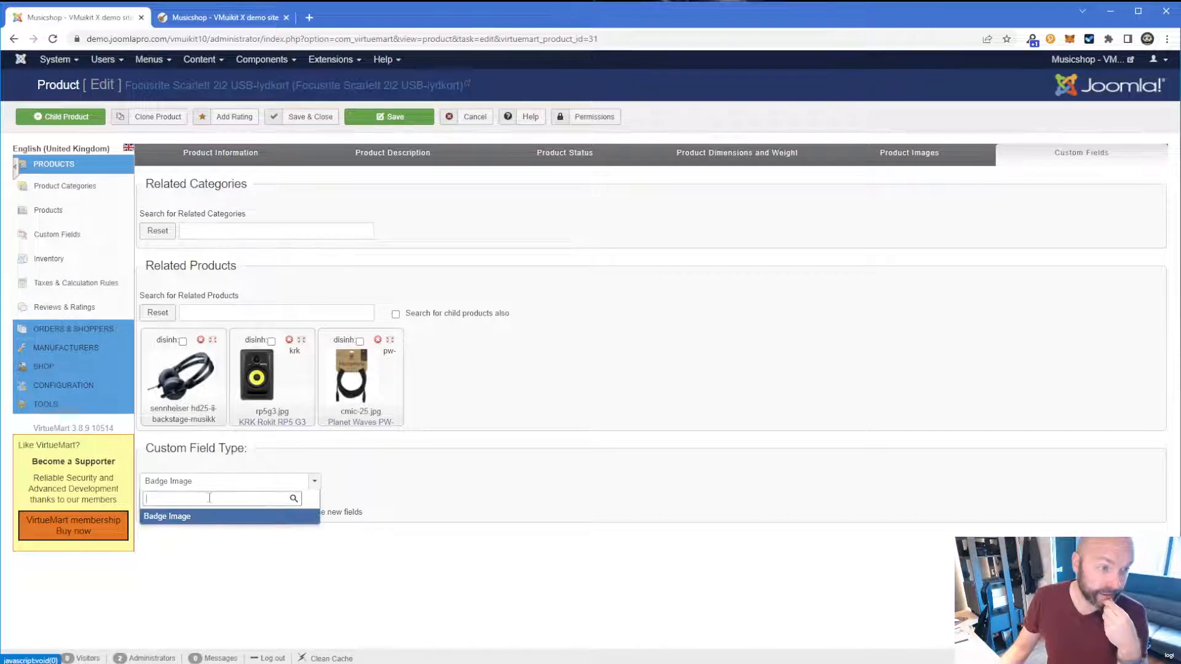
{"action": "left_click", "coordinate": [165, 517]}
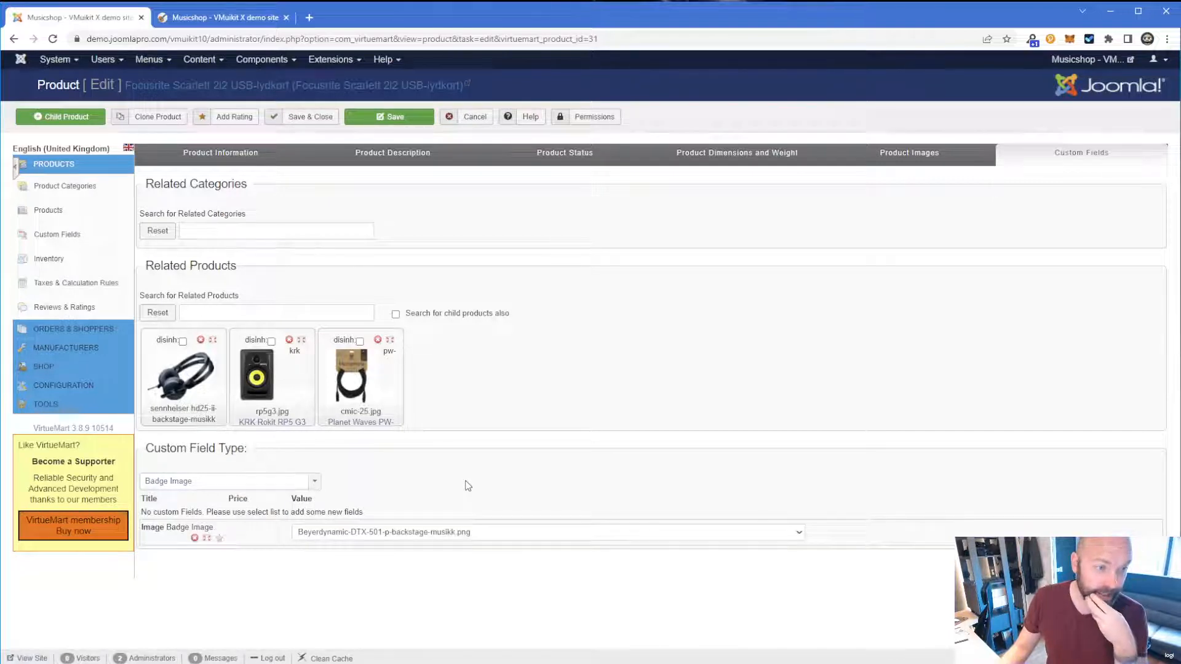
{"action": "left_click", "coordinate": [798, 534]}
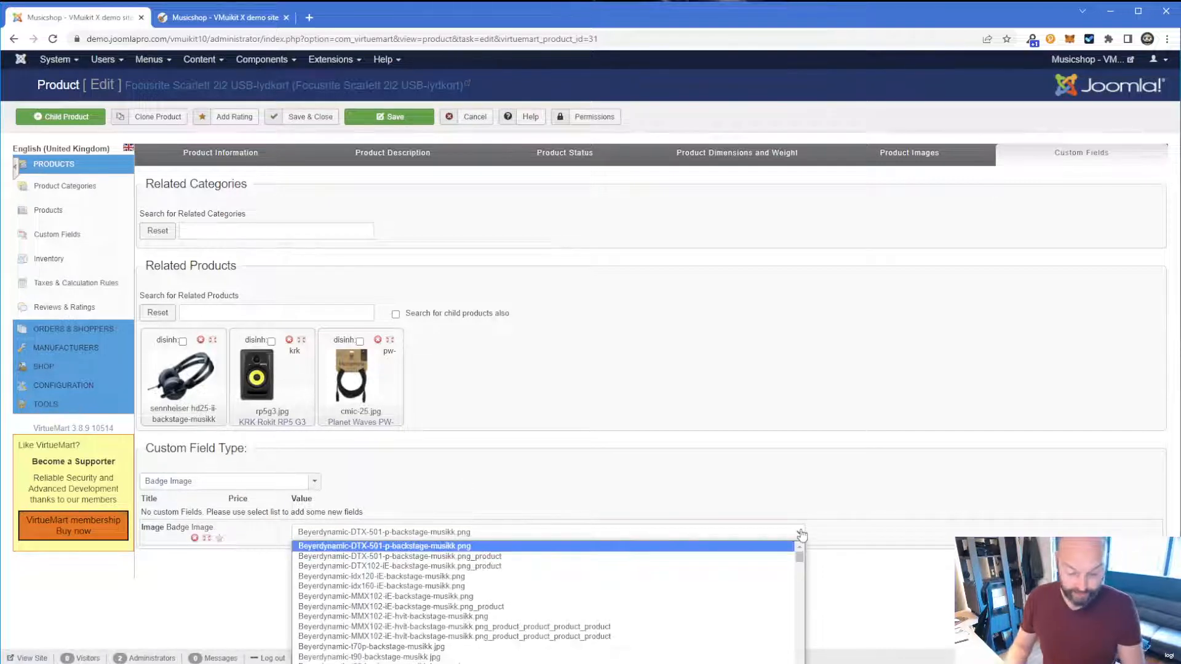
{"action": "scroll", "coordinate": [801, 535], "scroll_direction": "up", "scroll_amount": 5}
{"action": "scroll", "coordinate": [590, 606], "scroll_direction": "down", "scroll_amount": 5}
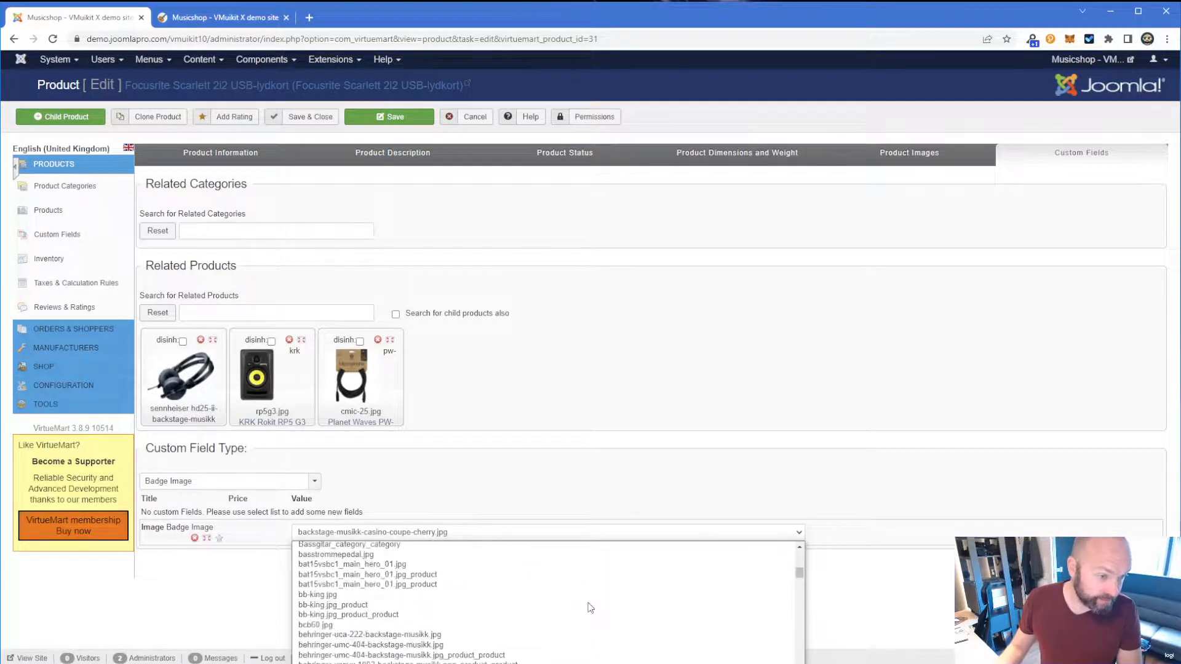
{"action": "scroll", "coordinate": [590, 606], "scroll_direction": "up", "scroll_amount": 2}
{"action": "scroll", "coordinate": [593, 613], "scroll_direction": "down", "scroll_amount": 2}
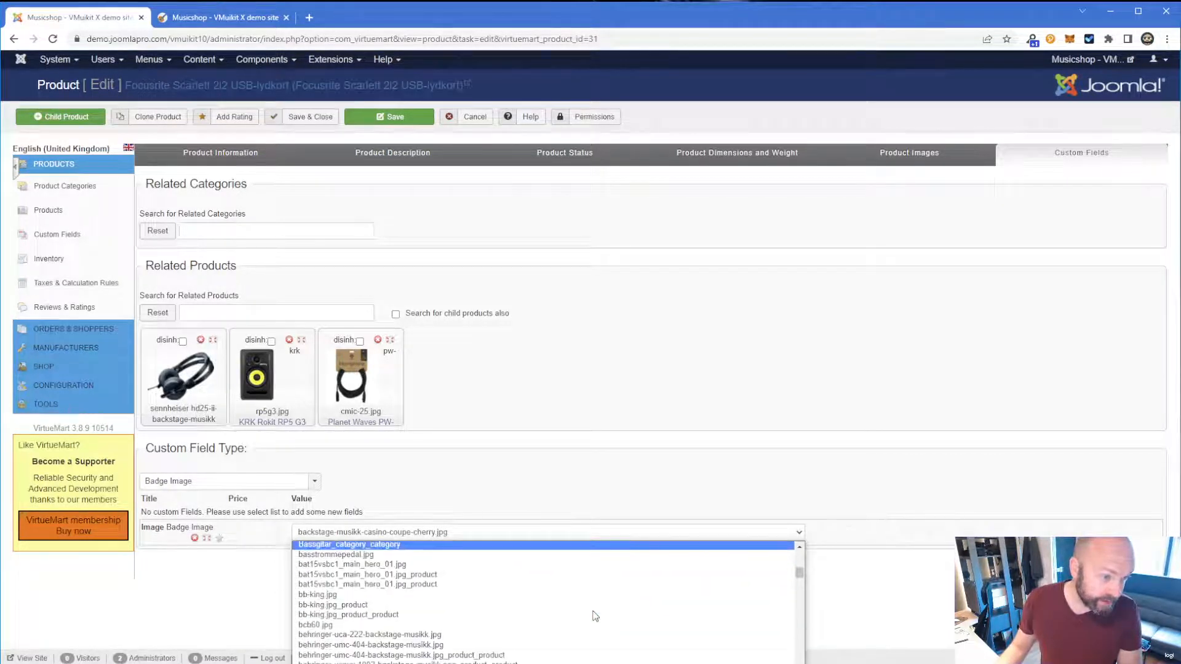
{"action": "type", "text": "teac-tn-300-"}
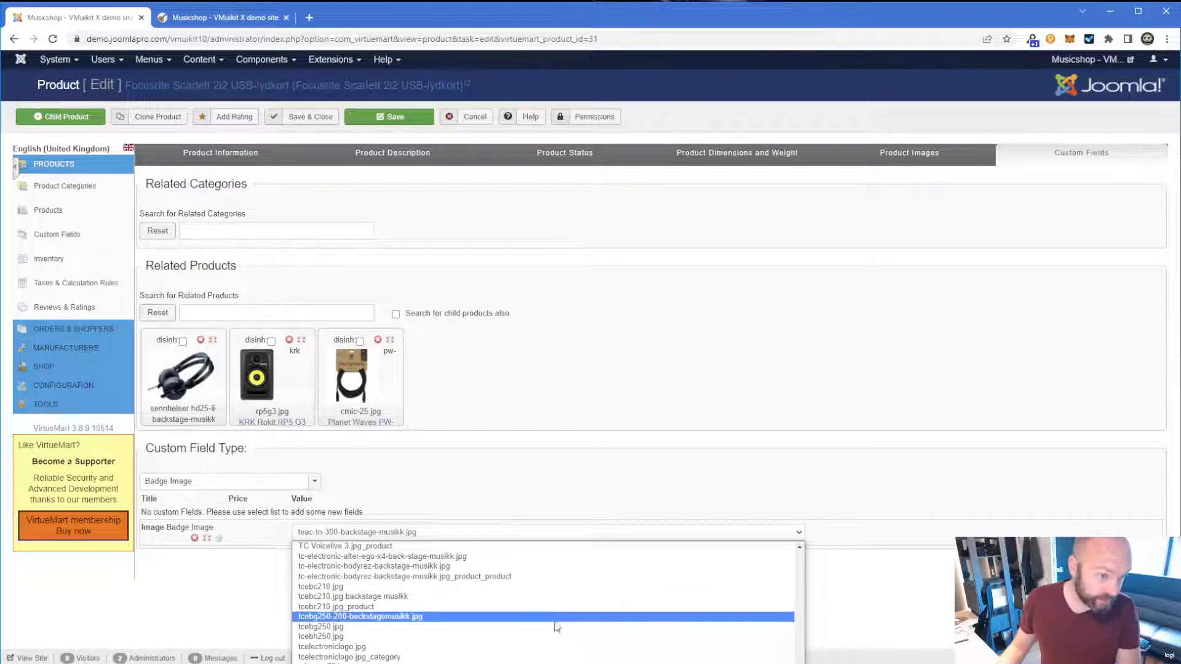
{"action": "scroll", "coordinate": [443, 578], "scroll_direction": "down", "scroll_amount": 2}
{"action": "scroll", "coordinate": [510, 615], "scroll_direction": "up", "scroll_amount": 6}
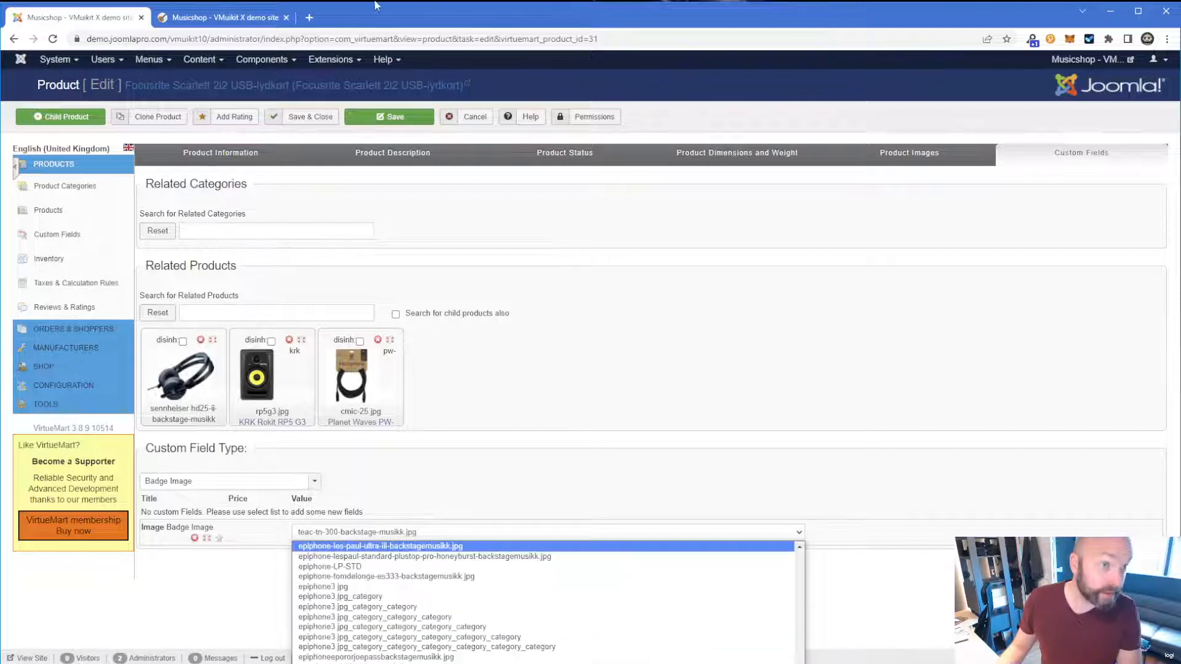
{"action": "left_click_drag", "start_coordinate": [408, 21], "coordinate": [626, 29]}
{"action": "double_click", "coordinate": [626, 29]}
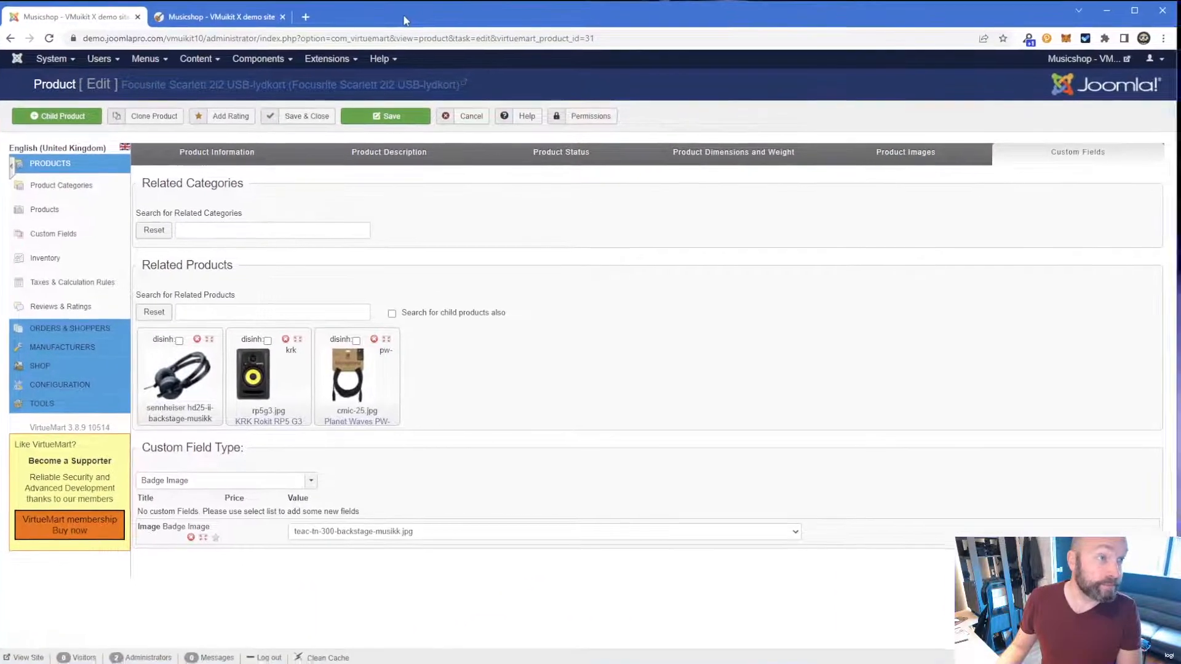
Set the product's Badge Image value to new_badge64.png and save the product
{"action": "left_click", "coordinate": [391, 536]}
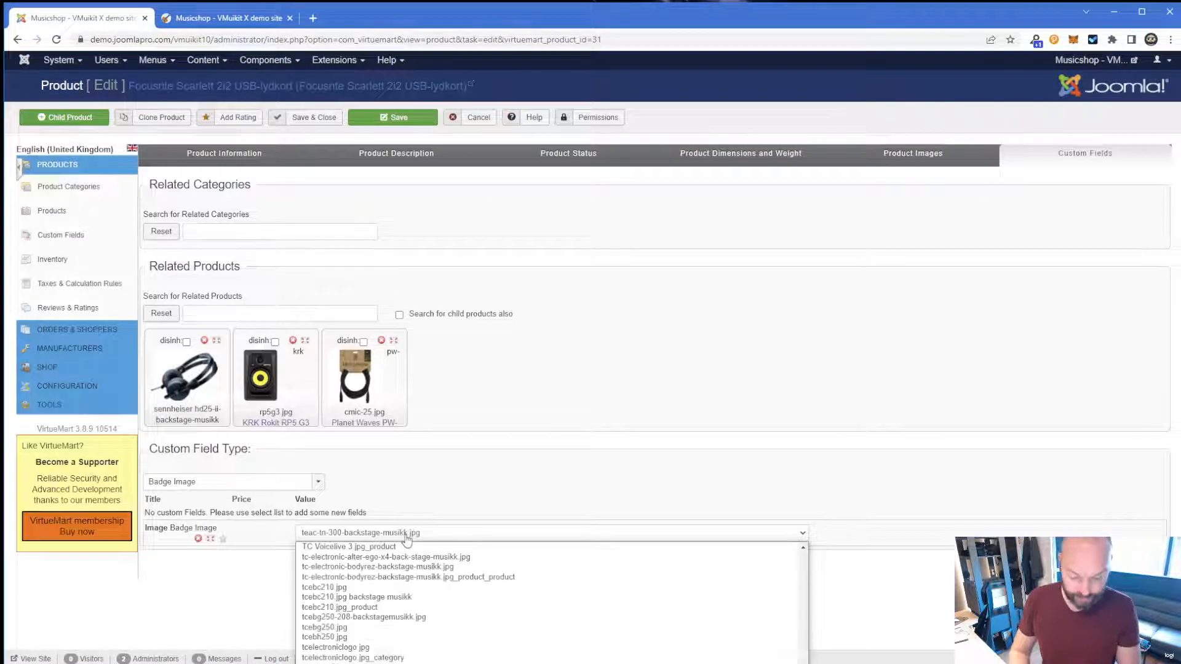
{"action": "type", "text": "new_badge64.png"}
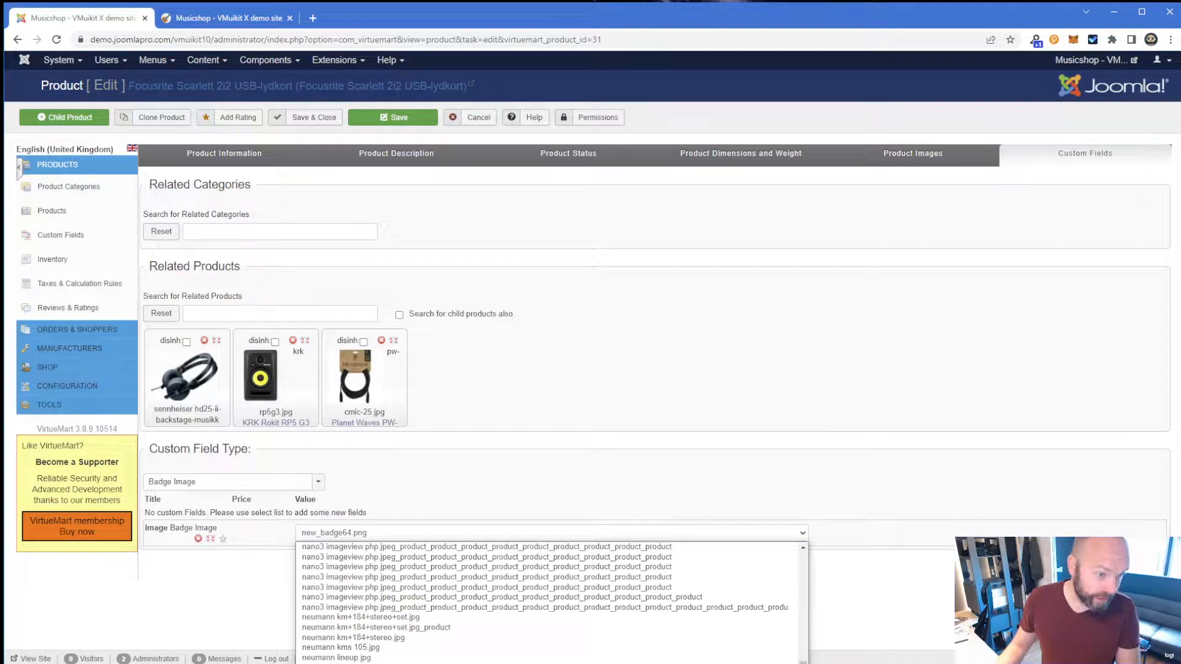
{"action": "key", "text": "Escape"}
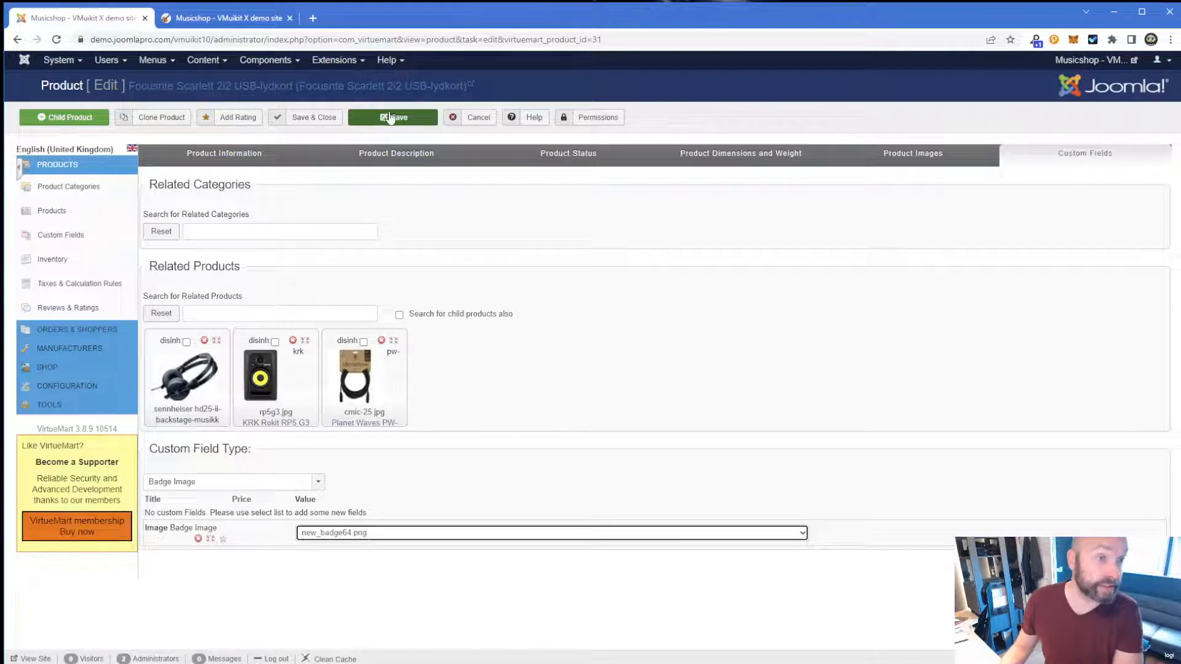
{"action": "left_click", "coordinate": [390, 118]}
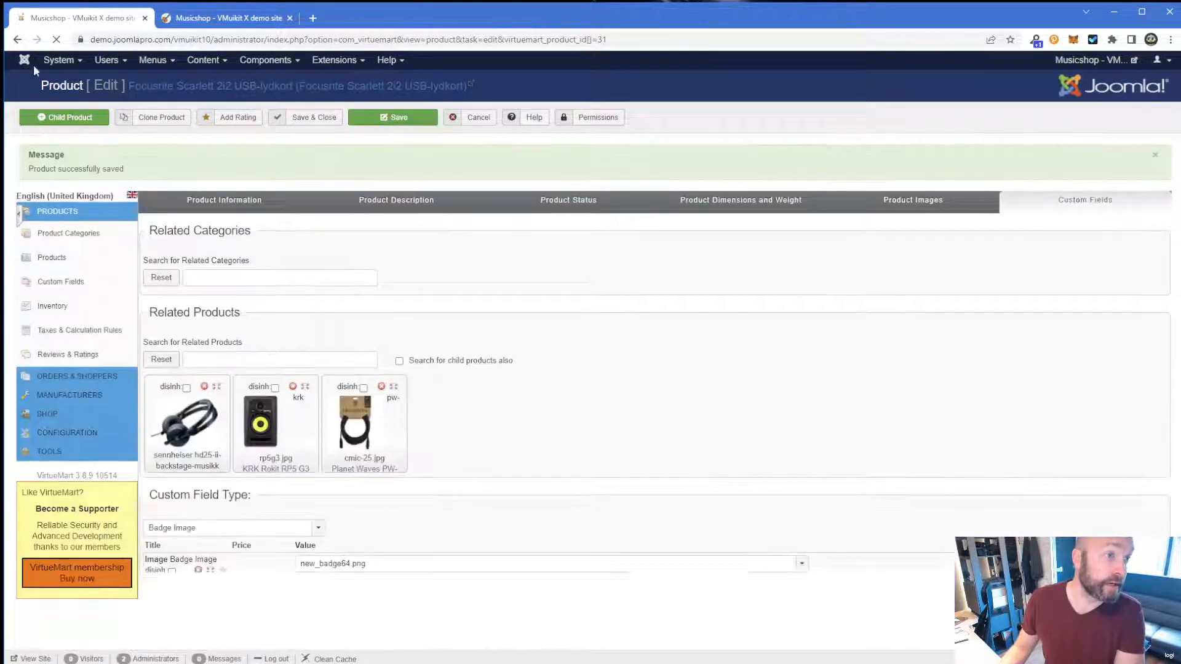
Reload the storefront home page to check the badge on the promo product
{"action": "left_click", "coordinate": [203, 18]}
{"action": "key", "text": "F5"}
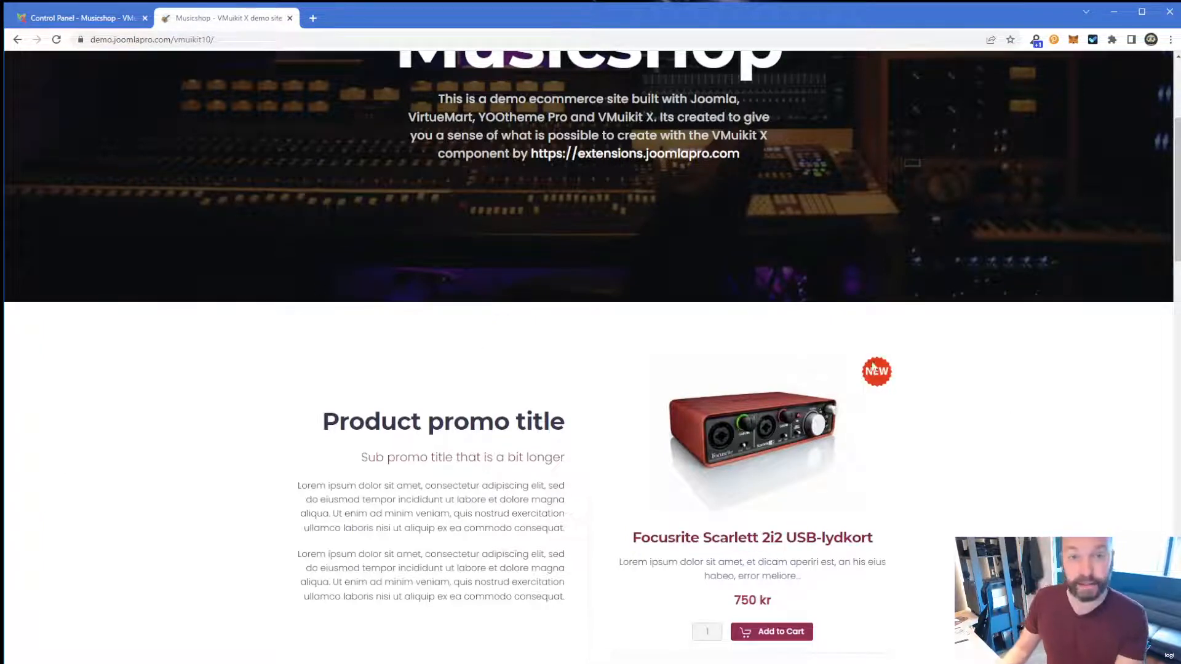
Switch back to the Joomla administration and open the Start page layout in the YOOtheme builder
{"action": "left_click", "coordinate": [59, 6]}
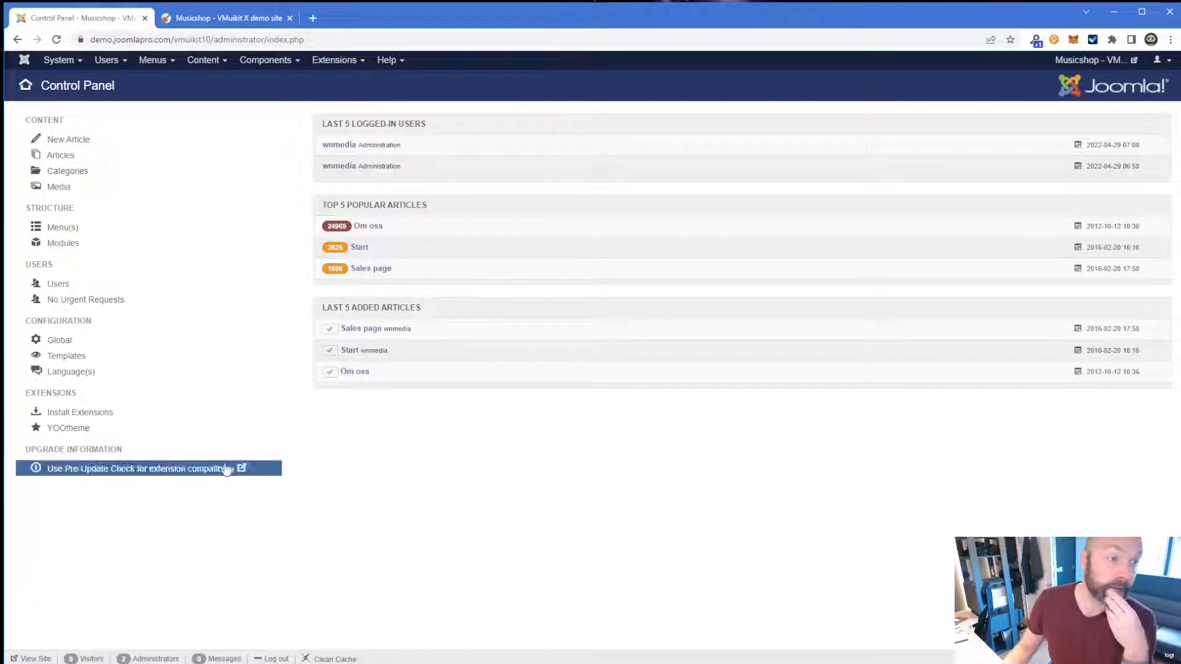
{"action": "left_click", "coordinate": [120, 430]}
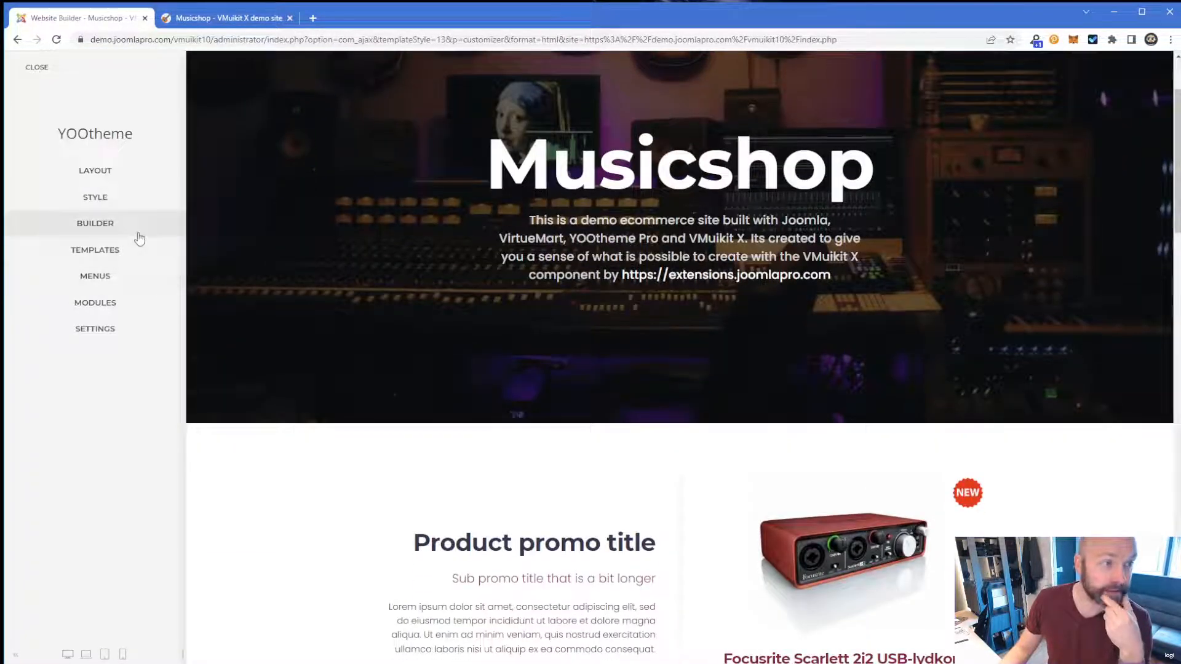
{"action": "left_click", "coordinate": [132, 229]}
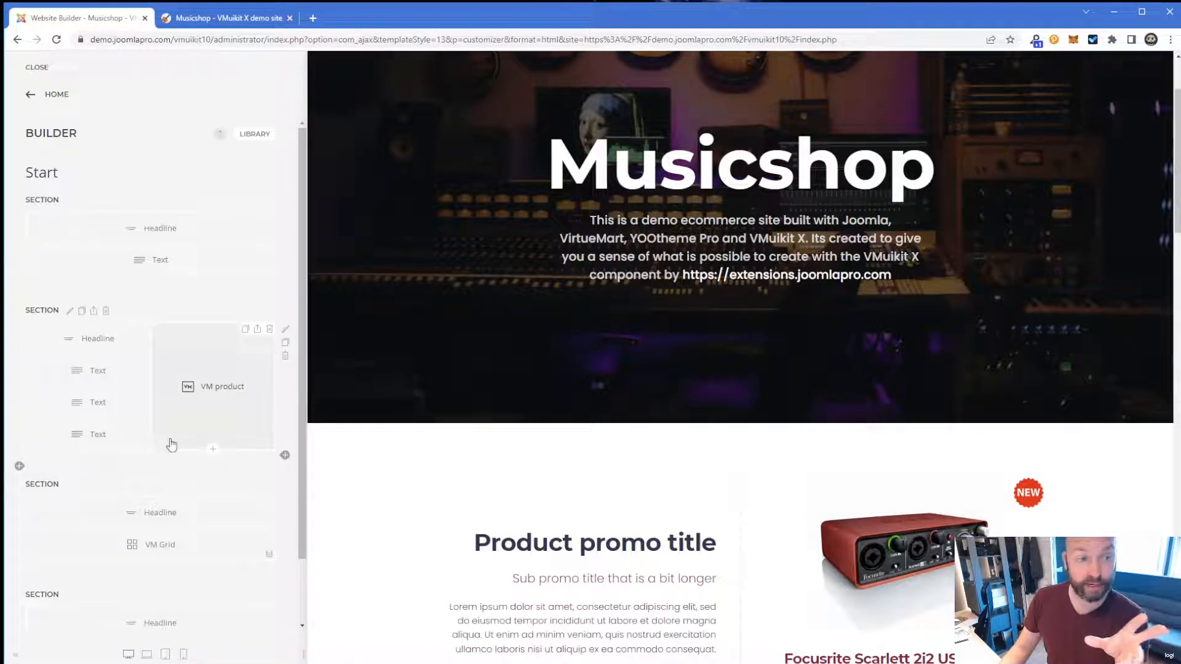
Review the VMuikit elements in the element library below the VM product element, and close it without adding anything
{"action": "left_click", "coordinate": [213, 448]}
{"action": "scroll", "coordinate": [547, 443], "scroll_direction": "down", "scroll_amount": 2}
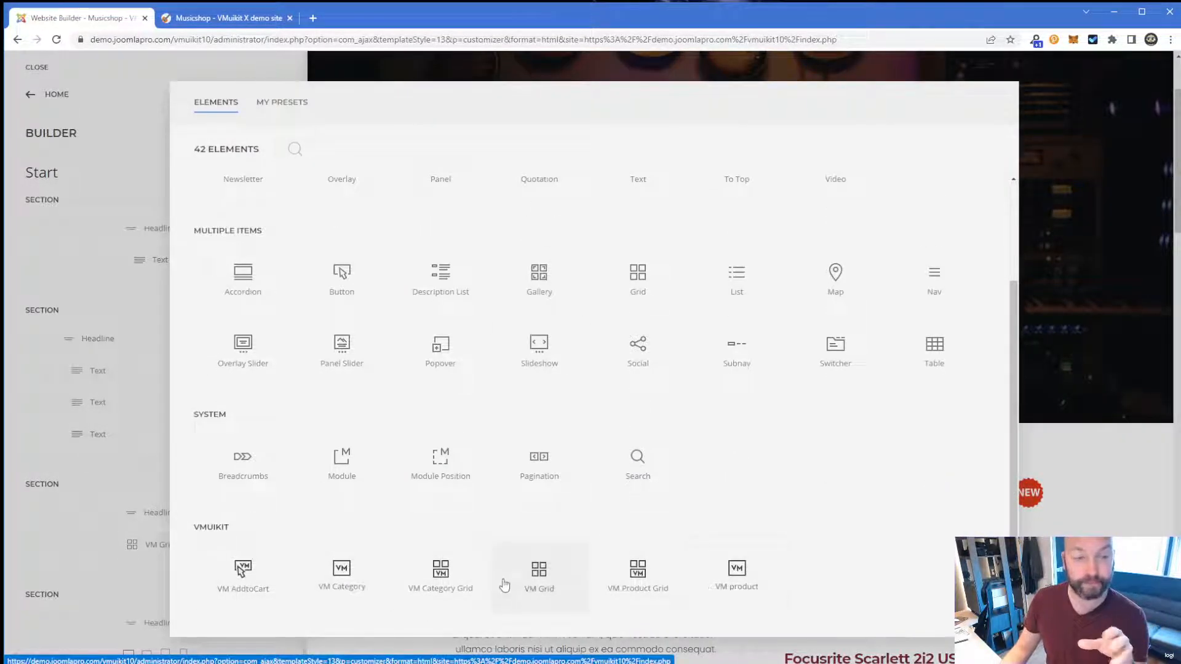
{"action": "left_click", "coordinate": [1164, 340]}
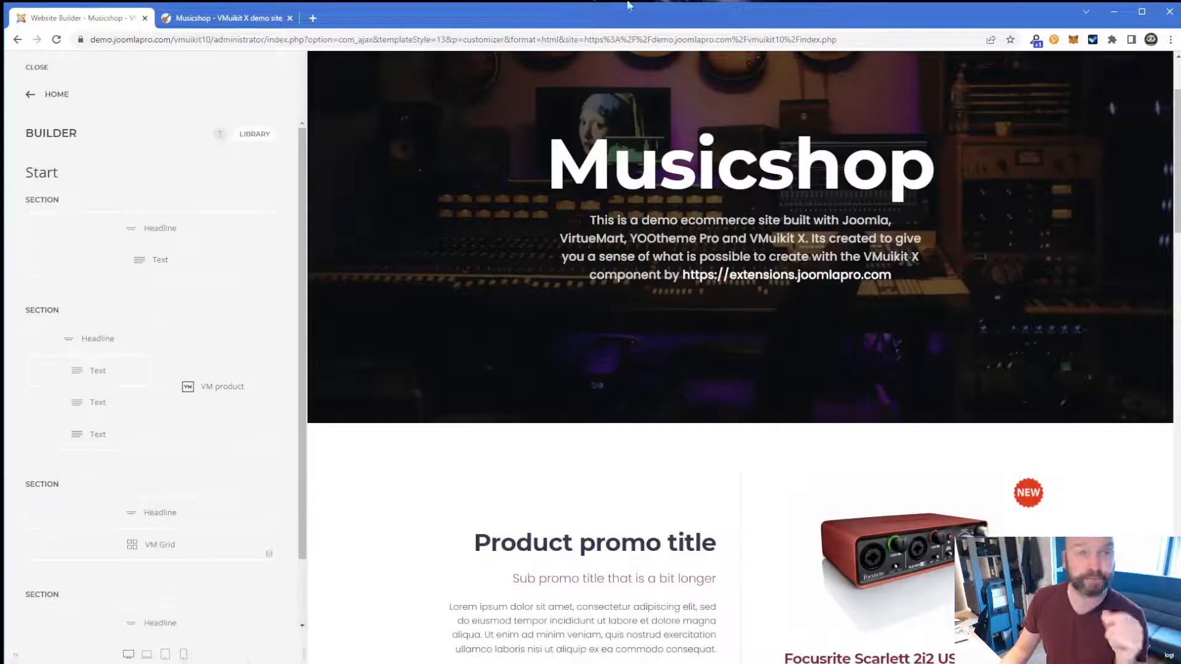
Open the Focusrite brand page in the site preview and bring up the templates list for it
{"action": "scroll", "coordinate": [659, 196], "scroll_direction": "up", "scroll_amount": 1}
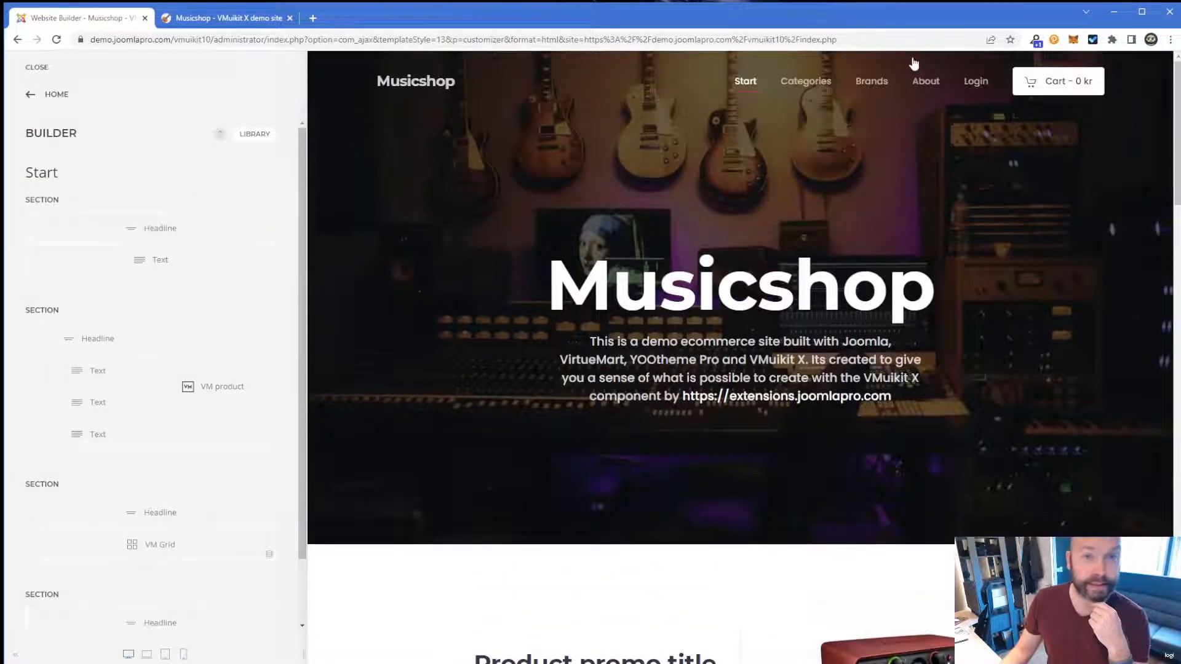
{"action": "left_click", "coordinate": [888, 91]}
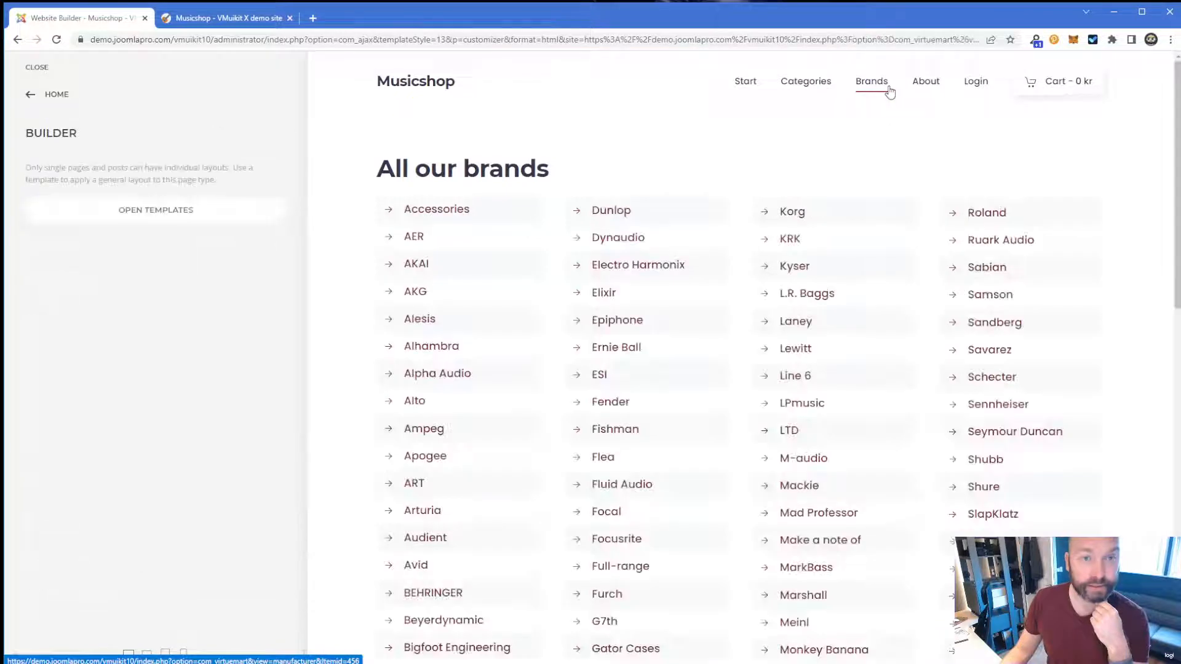
{"action": "left_click", "coordinate": [642, 547]}
{"action": "left_click", "coordinate": [182, 216]}
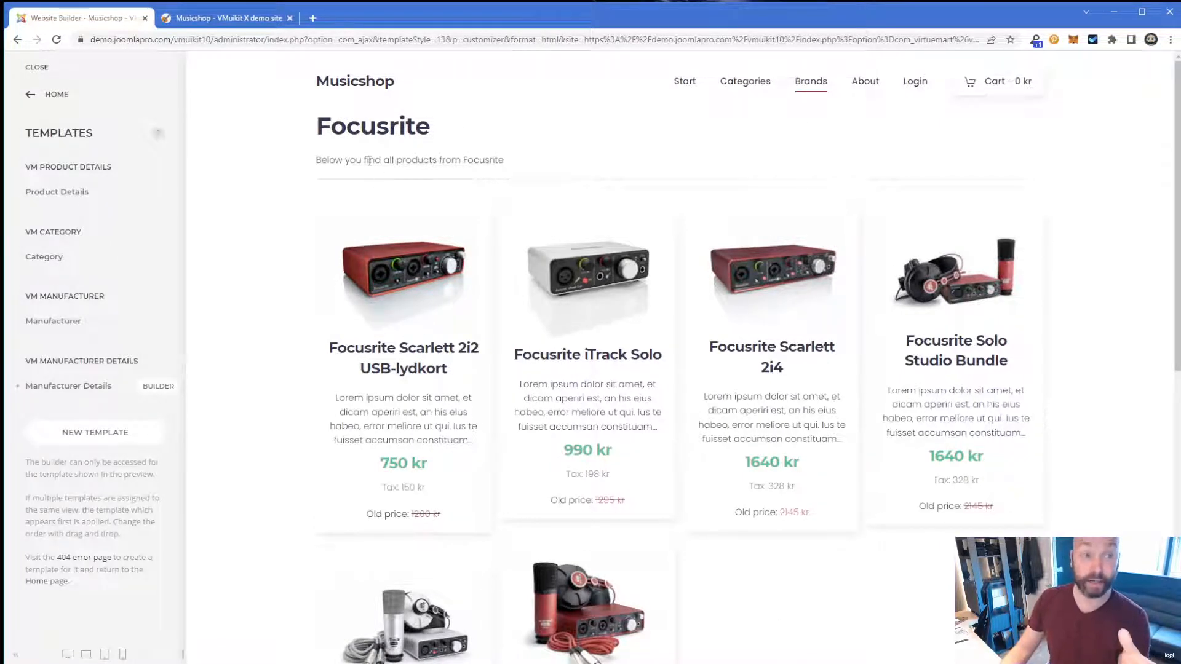
{"action": "left_click_drag", "start_coordinate": [431, 126], "coordinate": [319, 127]}
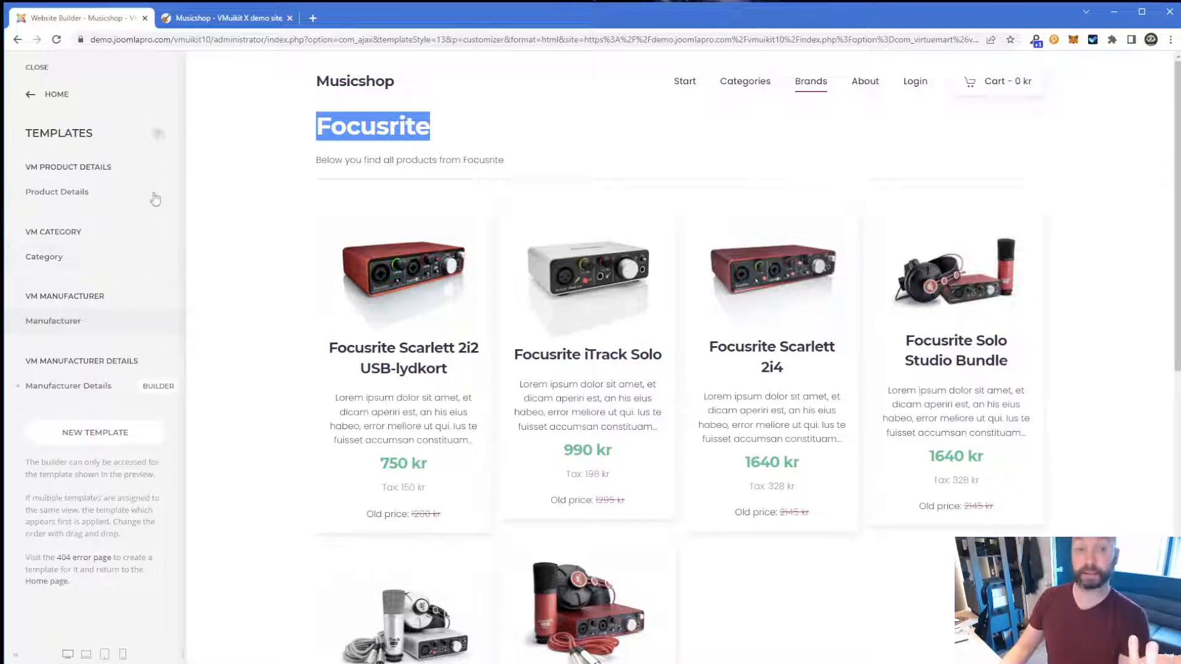
Open the Manufacturer Details layout, inspect its Product Grid element, and review the VMuikit group in the element library without adding anything
{"action": "left_click", "coordinate": [163, 388]}
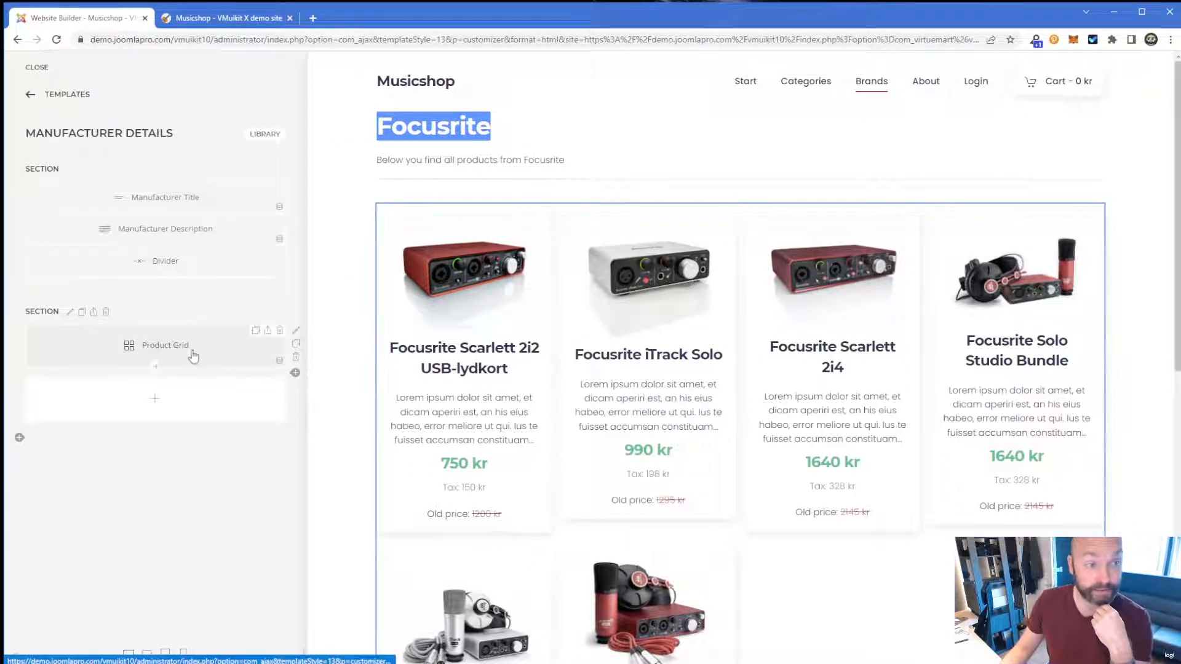
{"action": "left_click", "coordinate": [163, 351]}
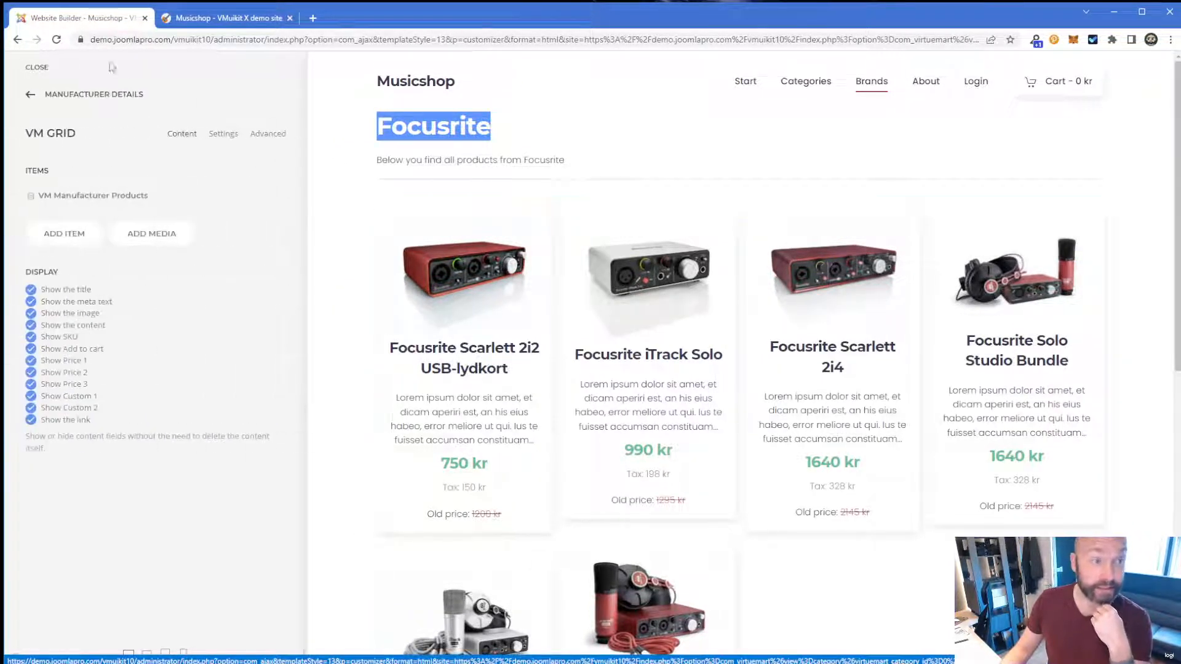
{"action": "left_click", "coordinate": [30, 94]}
{"action": "left_click", "coordinate": [164, 417]}
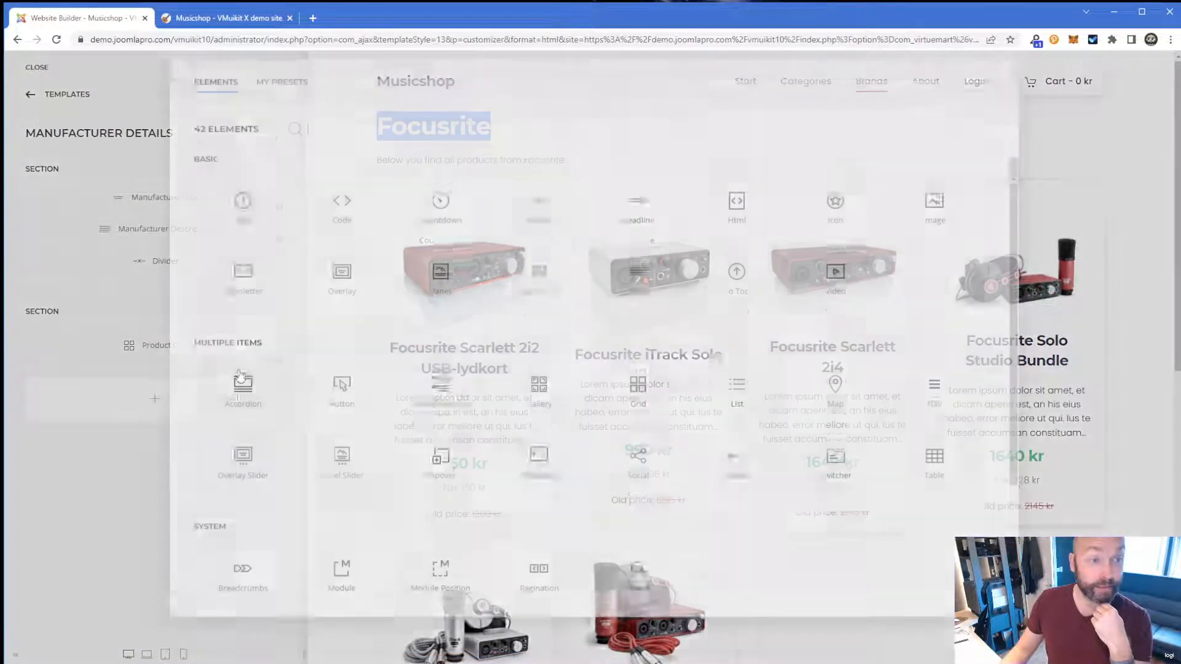
{"action": "scroll", "coordinate": [477, 469], "scroll_direction": "down", "scroll_amount": 2}
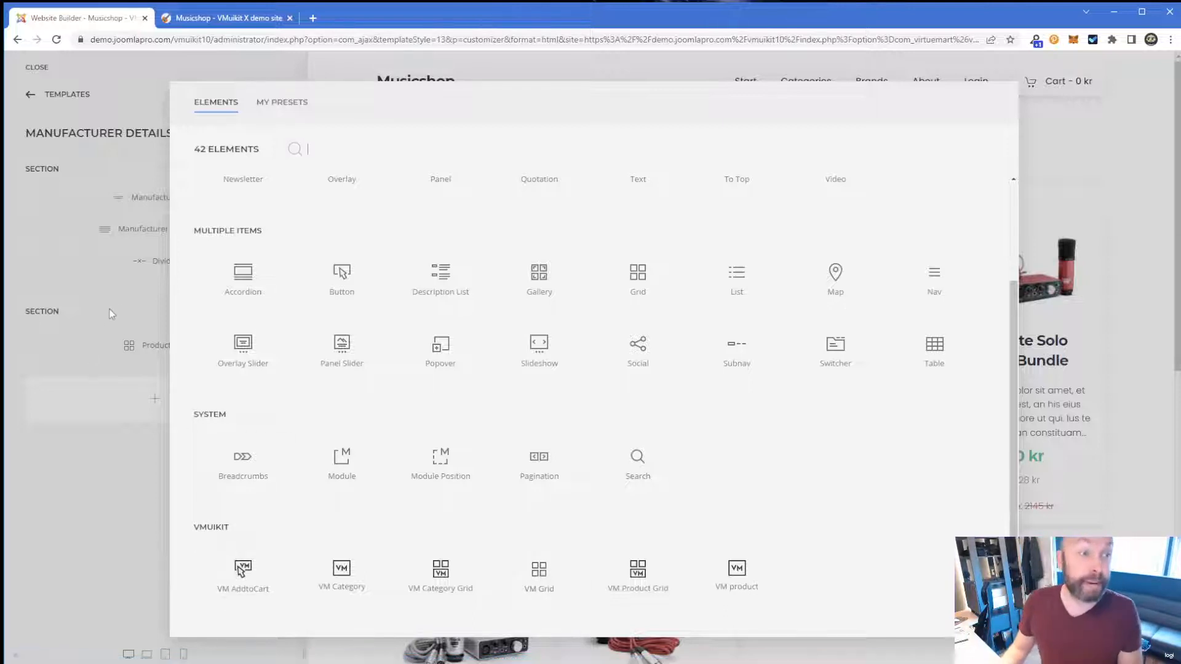
{"action": "left_click", "coordinate": [118, 295]}
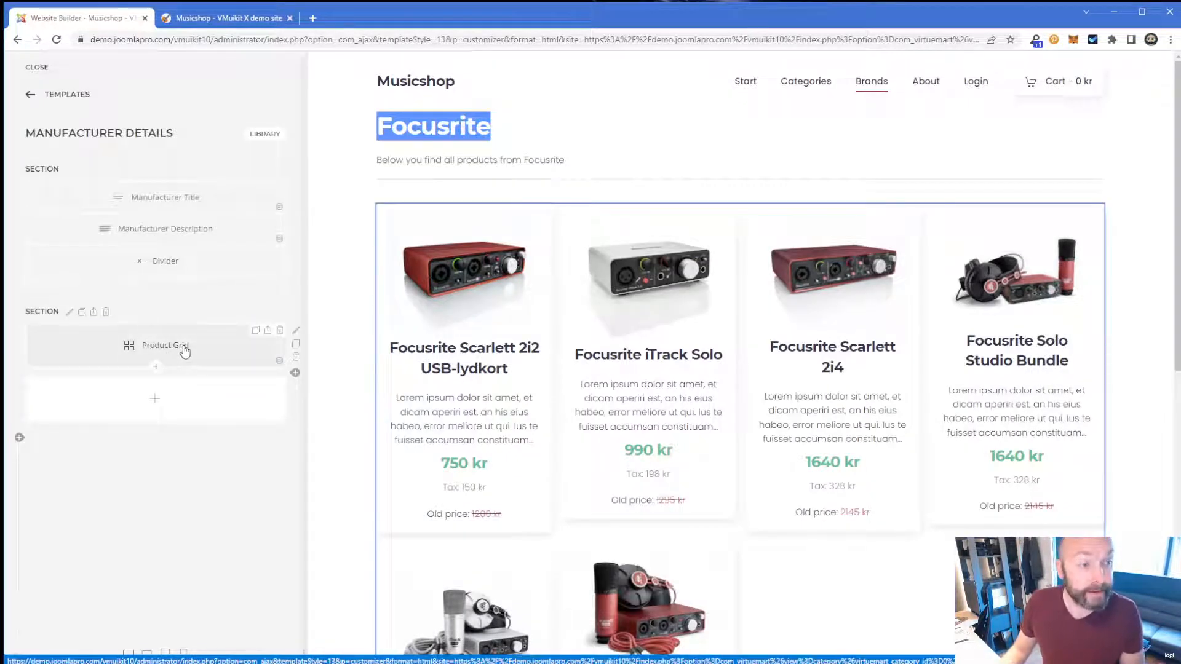
In the Product Grid's VM Manufacturer Products item, try Image with Badges as the image source and clear the Image field
{"action": "left_click", "coordinate": [178, 349]}
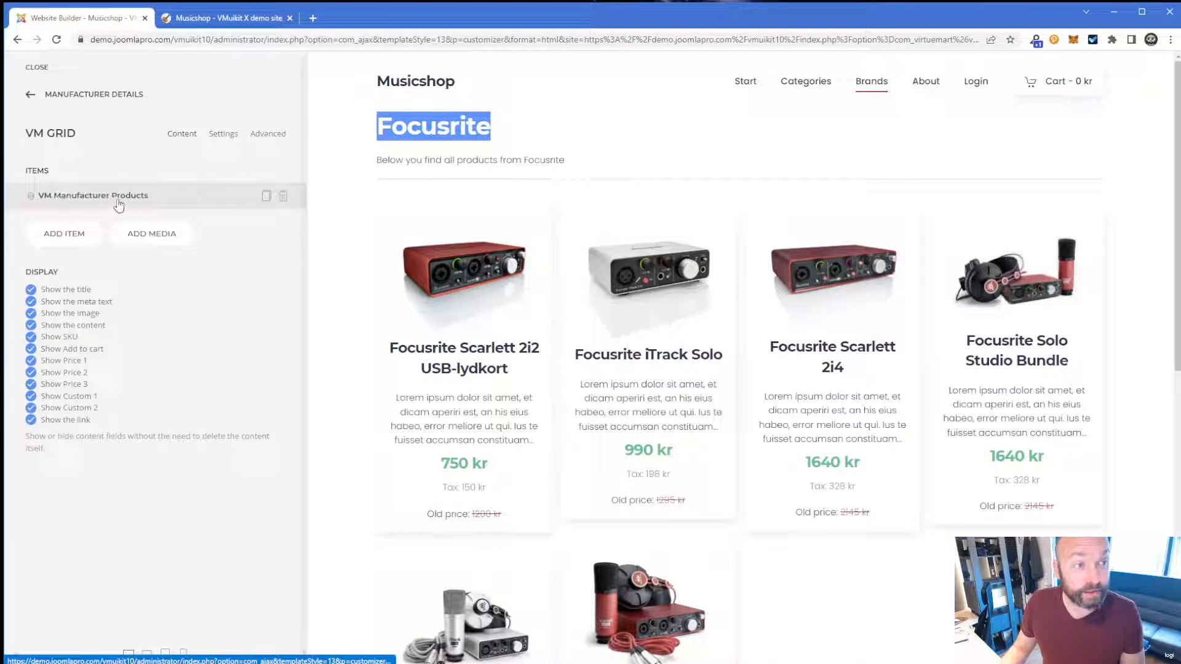
{"action": "left_click", "coordinate": [85, 198]}
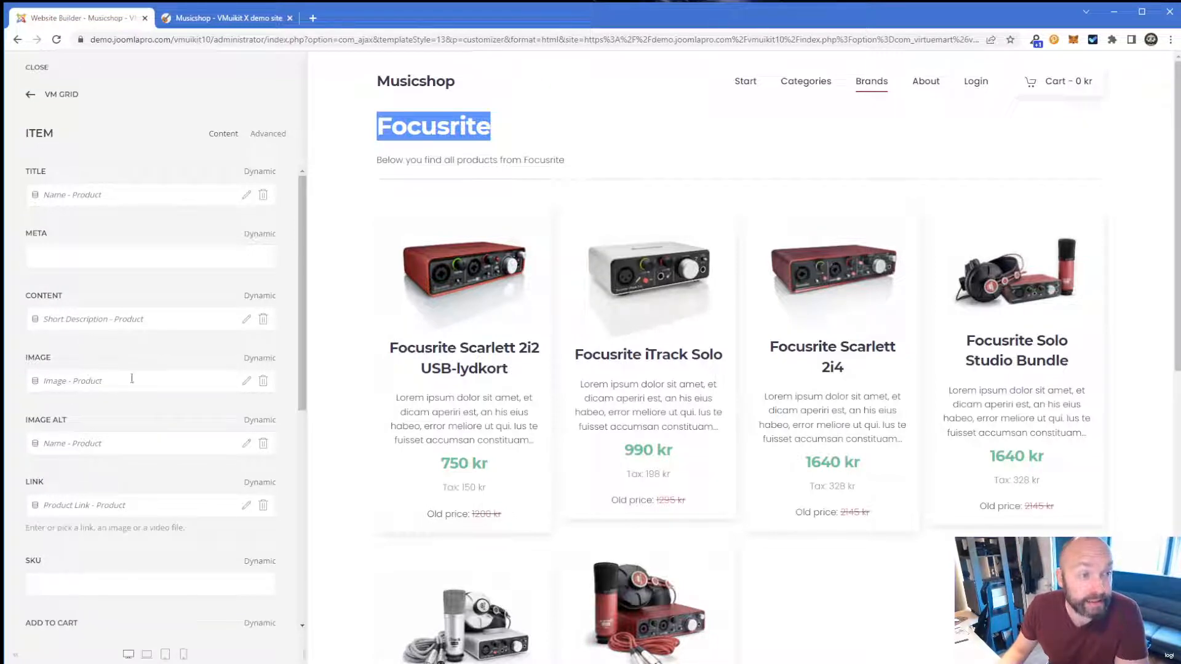
{"action": "left_click", "coordinate": [276, 365]}
{"action": "scroll", "coordinate": [98, 529], "scroll_direction": "down", "scroll_amount": 1}
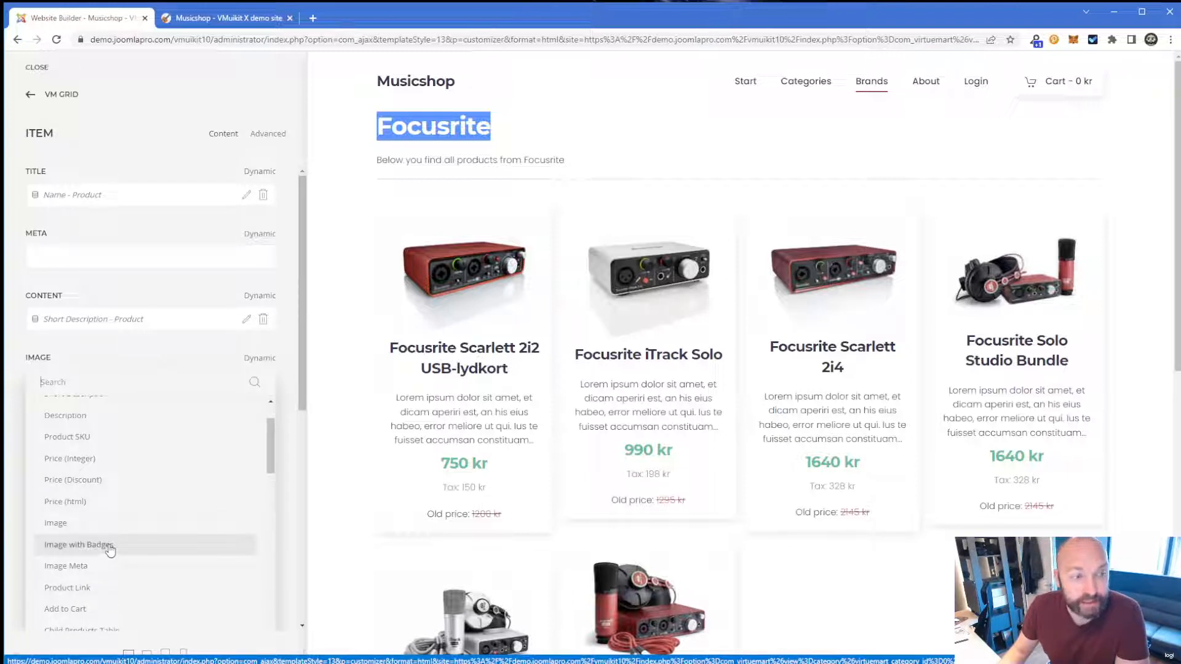
{"action": "left_click", "coordinate": [110, 546]}
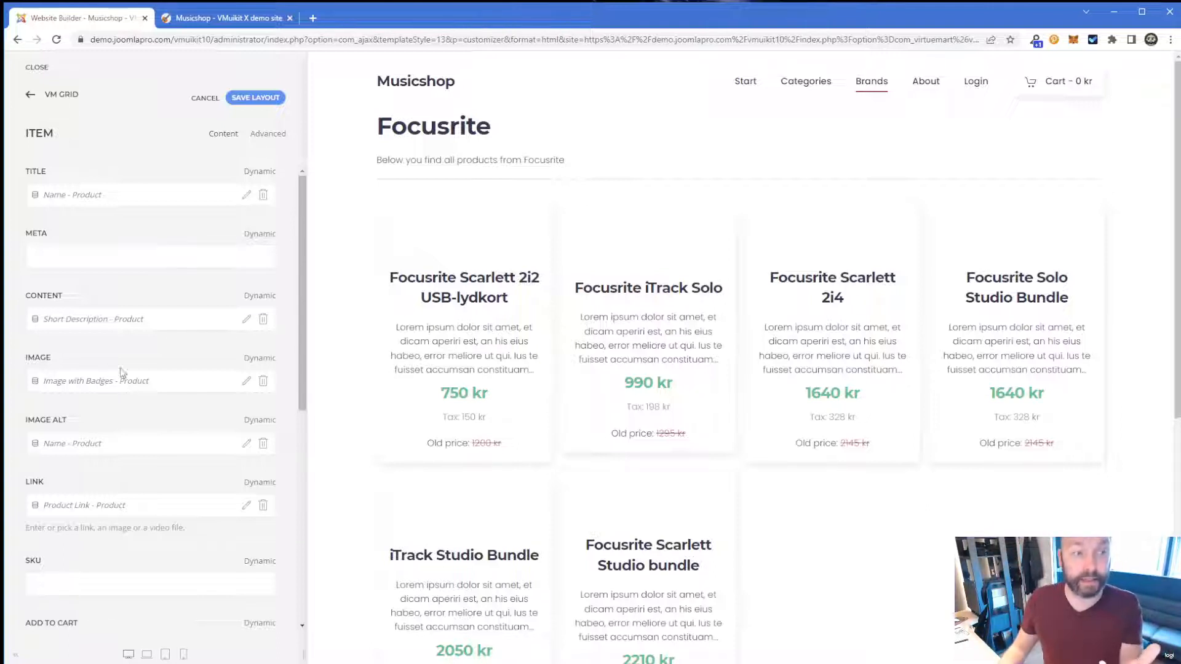
{"action": "left_click", "coordinate": [263, 383]}
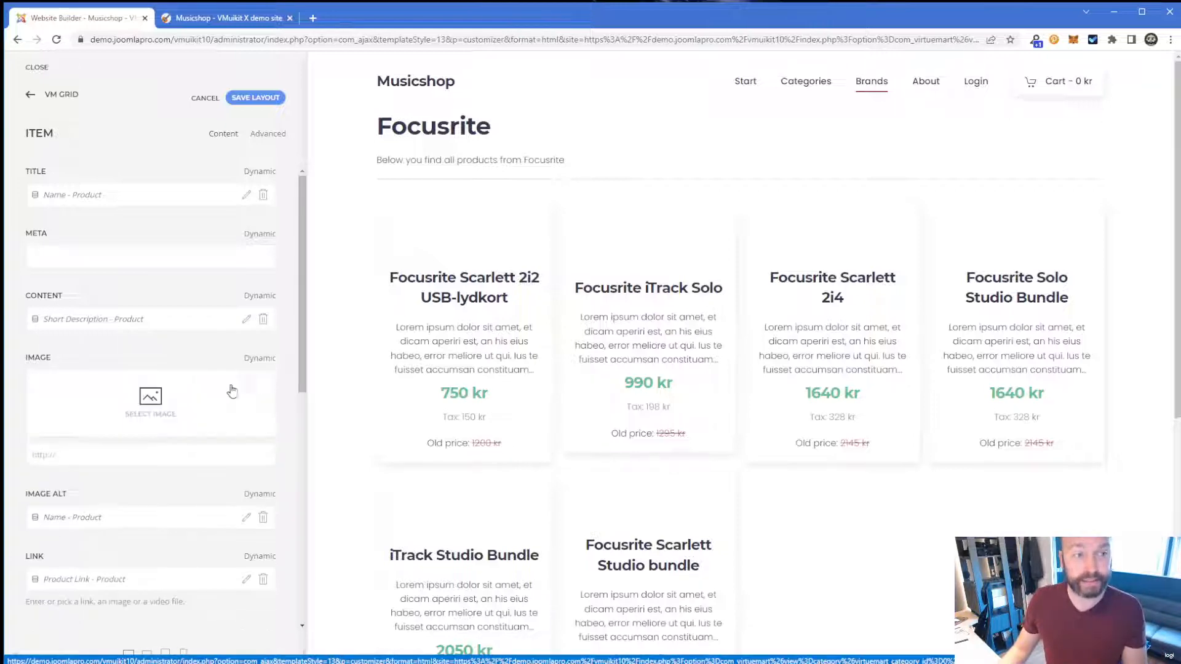
Map the grid item's Badge field to Image with Badges and save the layout
{"action": "scroll", "coordinate": [61, 382], "scroll_direction": "down", "scroll_amount": 1}
{"action": "scroll", "coordinate": [60, 382], "scroll_direction": "down", "scroll_amount": 8}
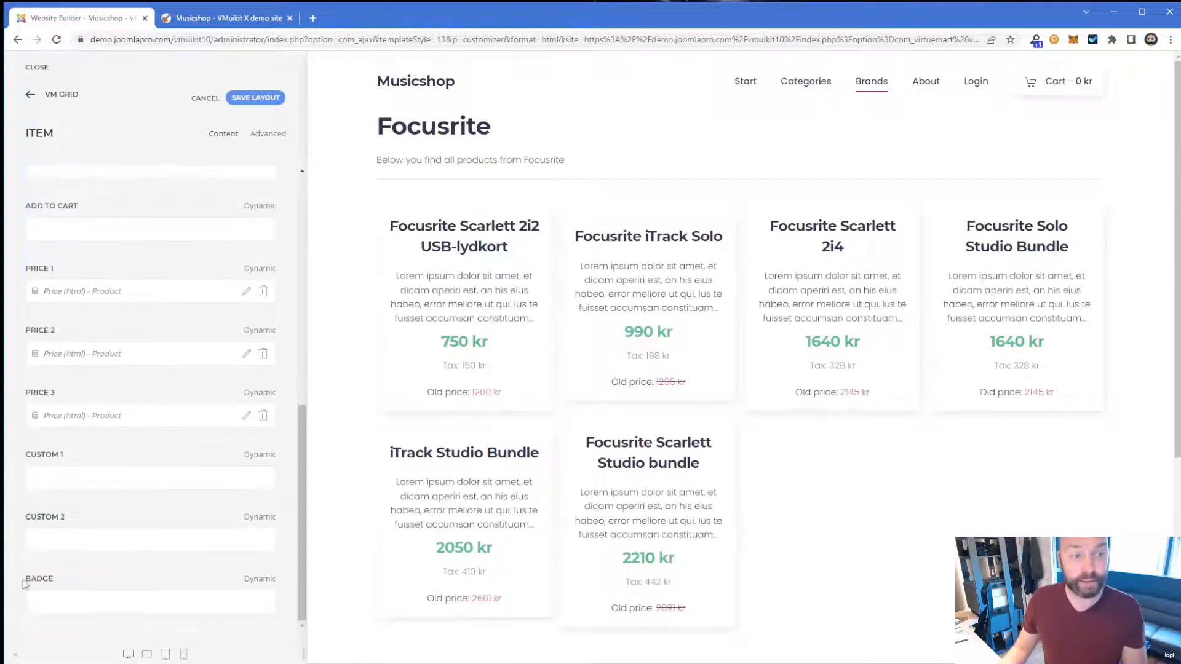
{"action": "left_click_drag", "start_coordinate": [22, 581], "coordinate": [95, 582]}
{"action": "left_click", "coordinate": [95, 582]}
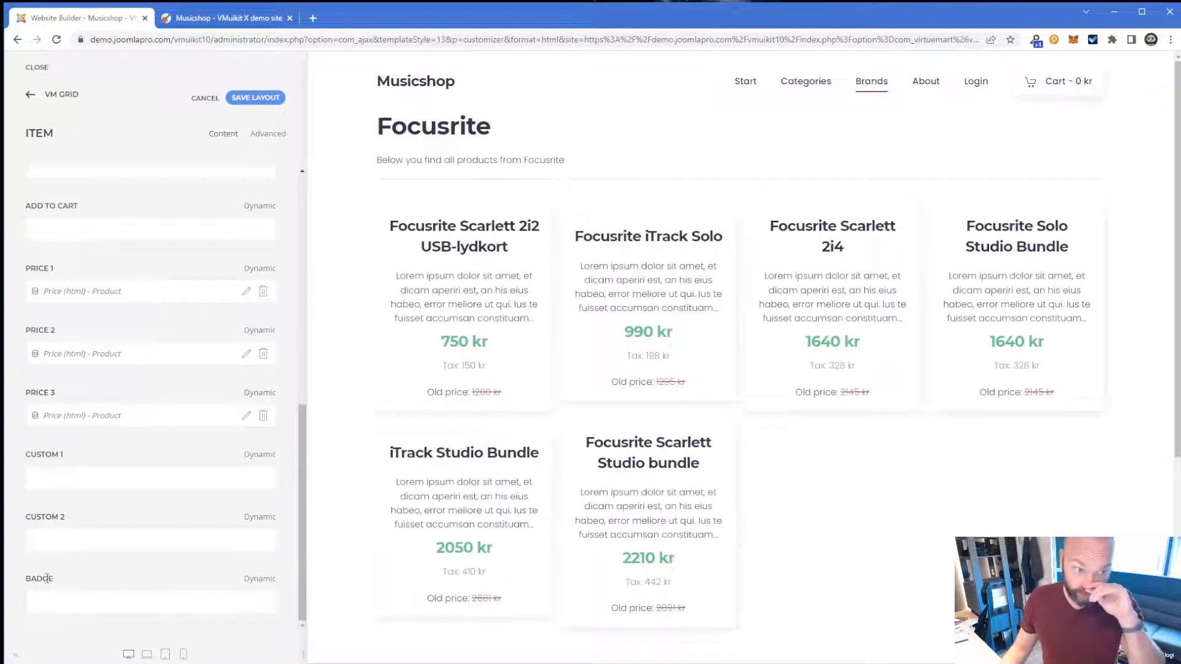
{"action": "left_click", "coordinate": [253, 580]}
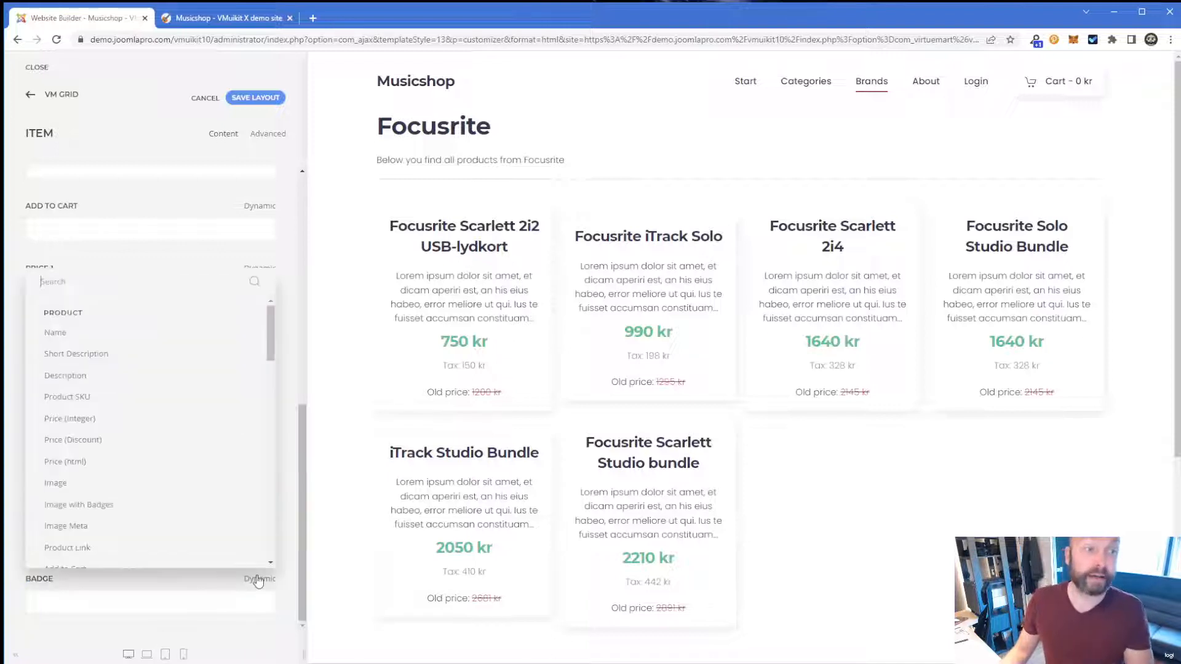
{"action": "left_click", "coordinate": [92, 506]}
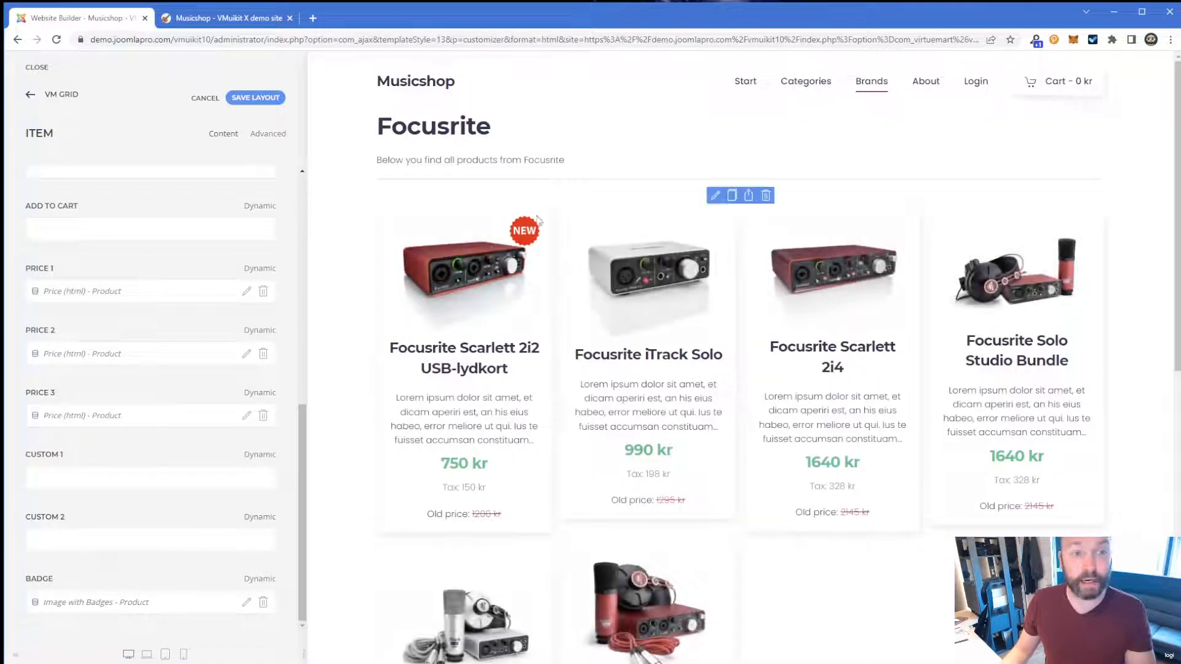
{"action": "left_click", "coordinate": [281, 98]}
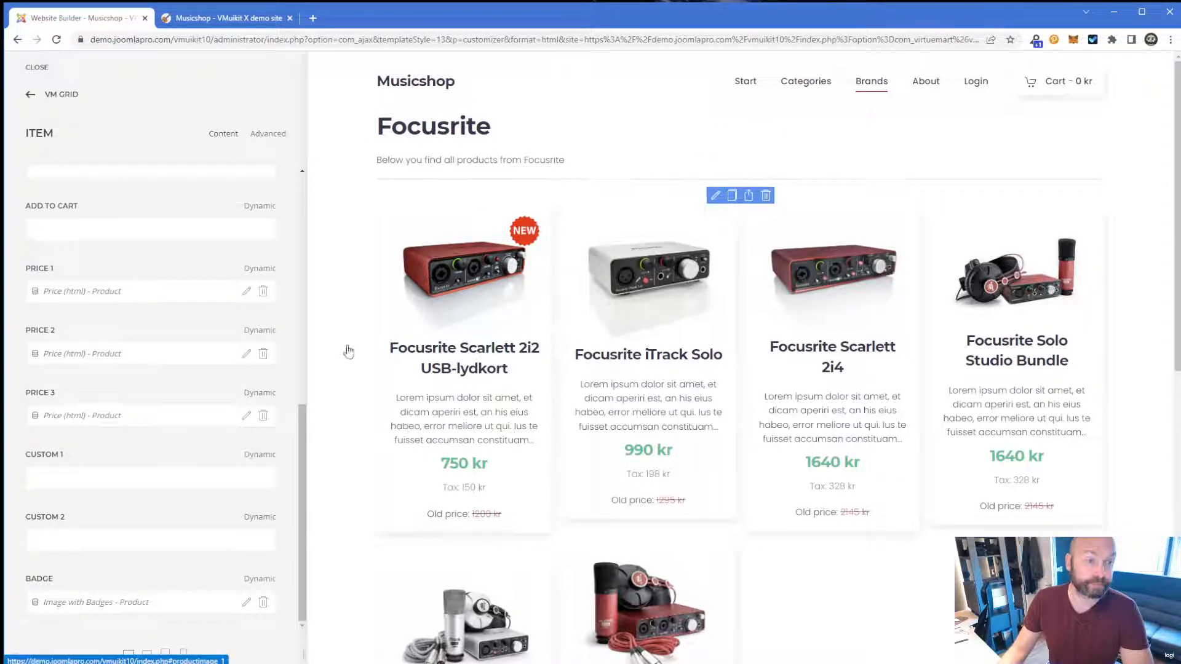
Test the badged product image in the preview, and save the layout with the Badge field's image click behaviour set to Link to product
{"action": "left_click", "coordinate": [491, 257]}
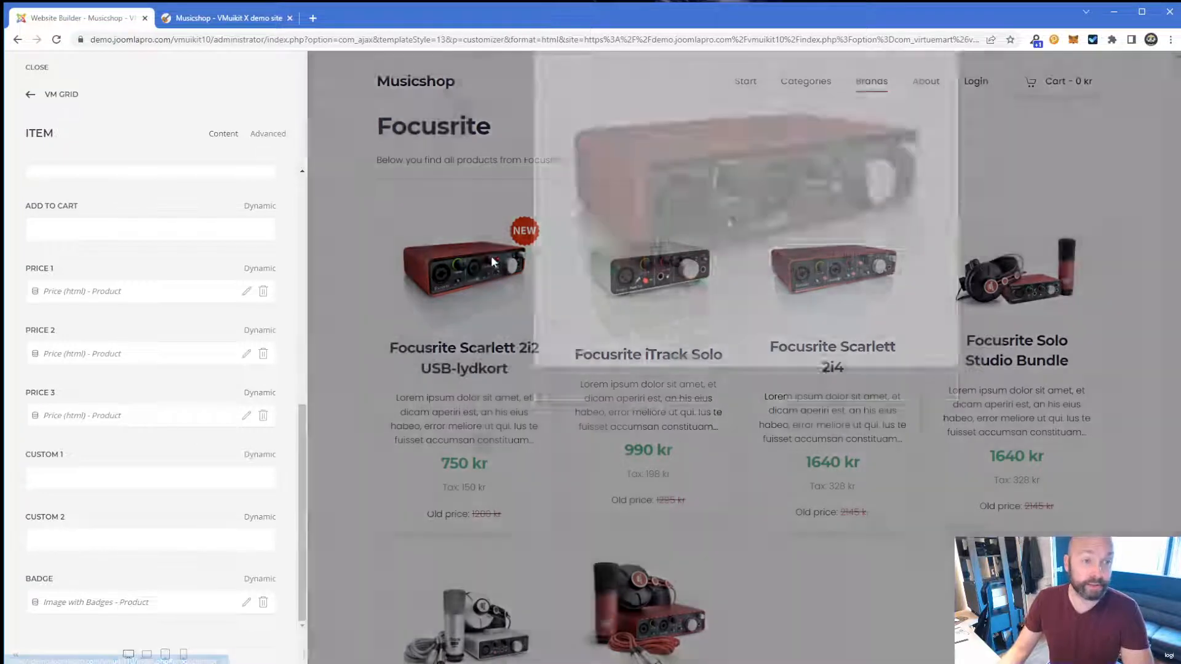
{"action": "left_click", "coordinate": [466, 369]}
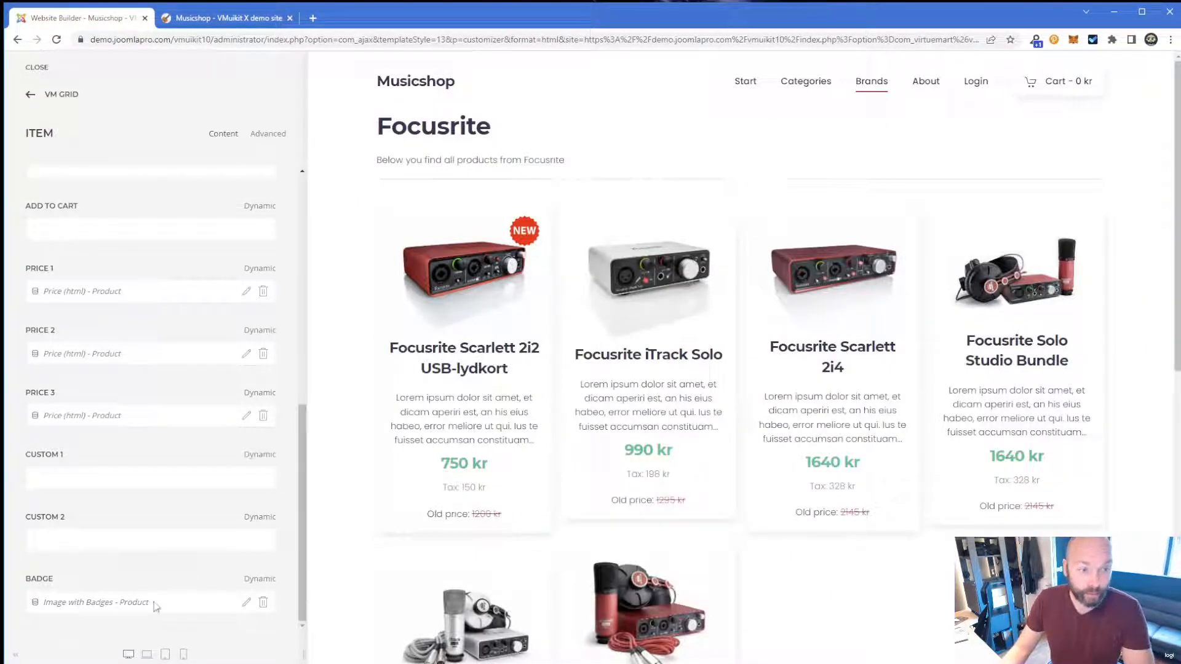
{"action": "left_click", "coordinate": [246, 603]}
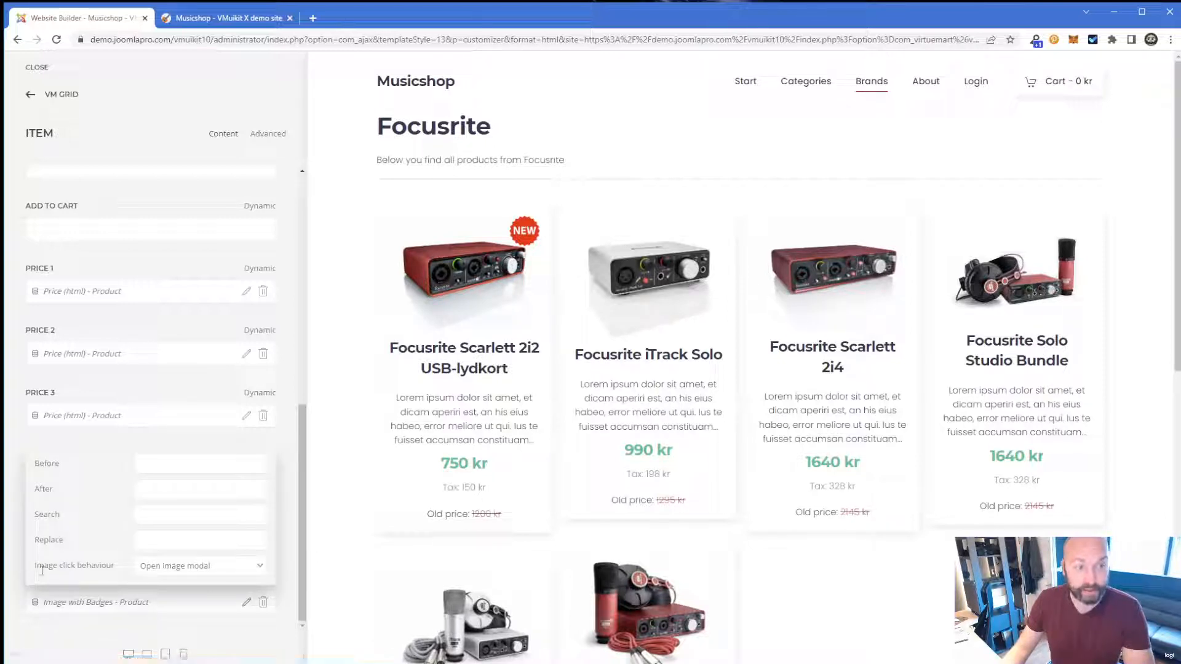
{"action": "left_click", "coordinate": [173, 570]}
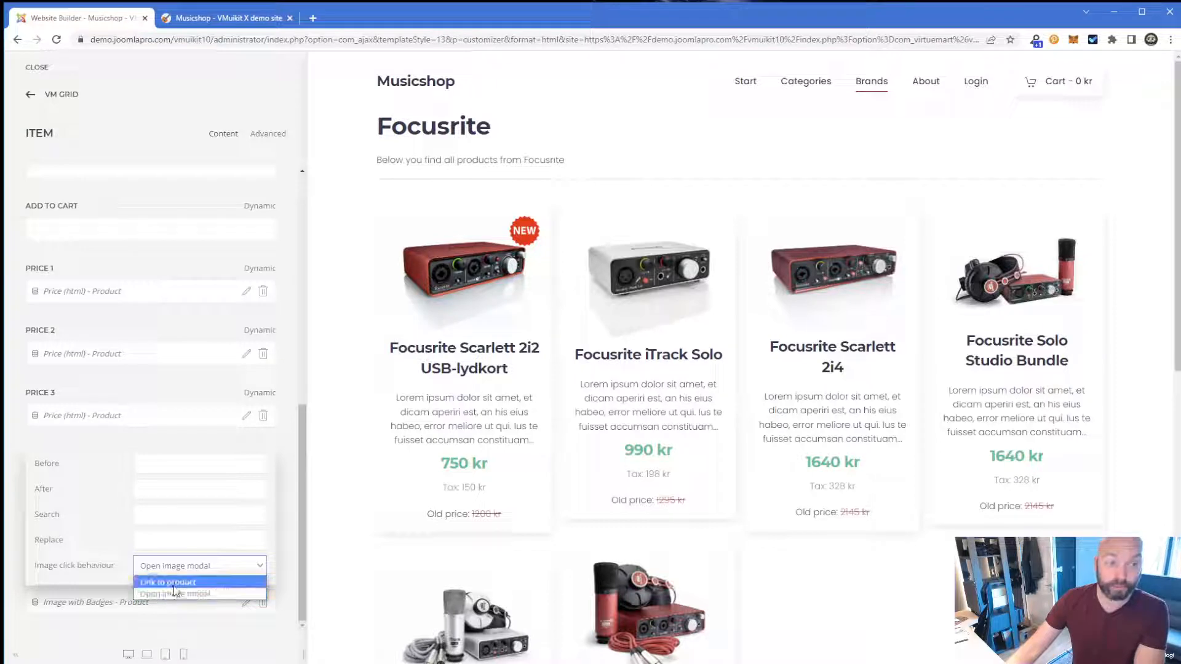
{"action": "left_click", "coordinate": [194, 582]}
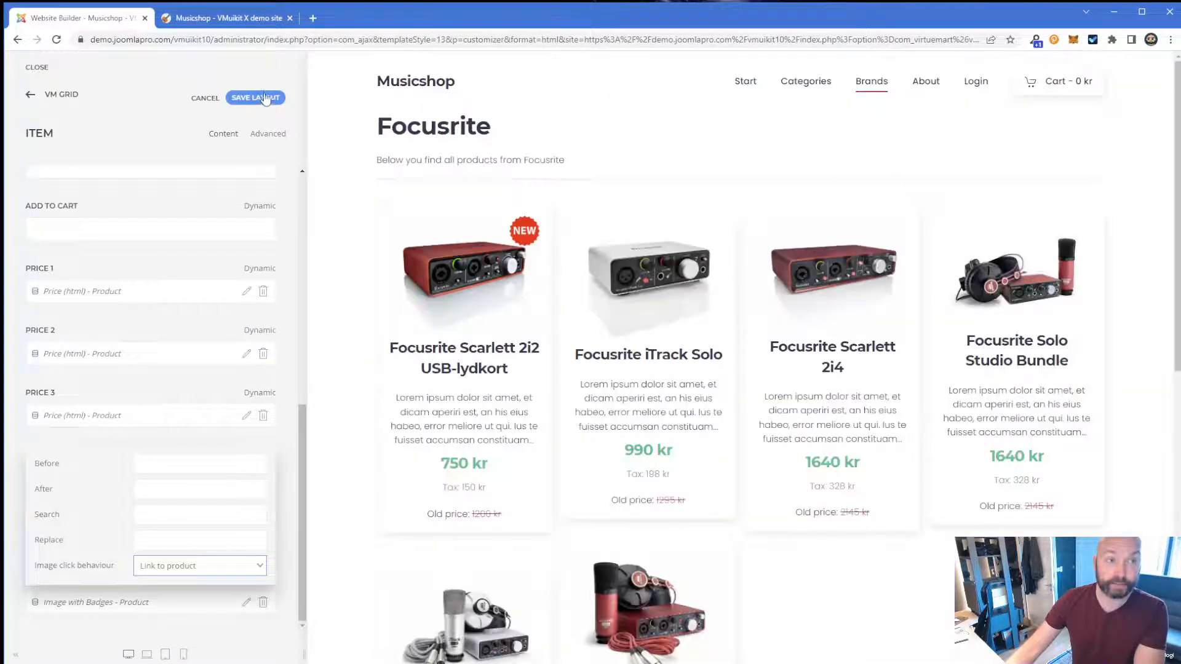
{"action": "left_click", "coordinate": [262, 97]}
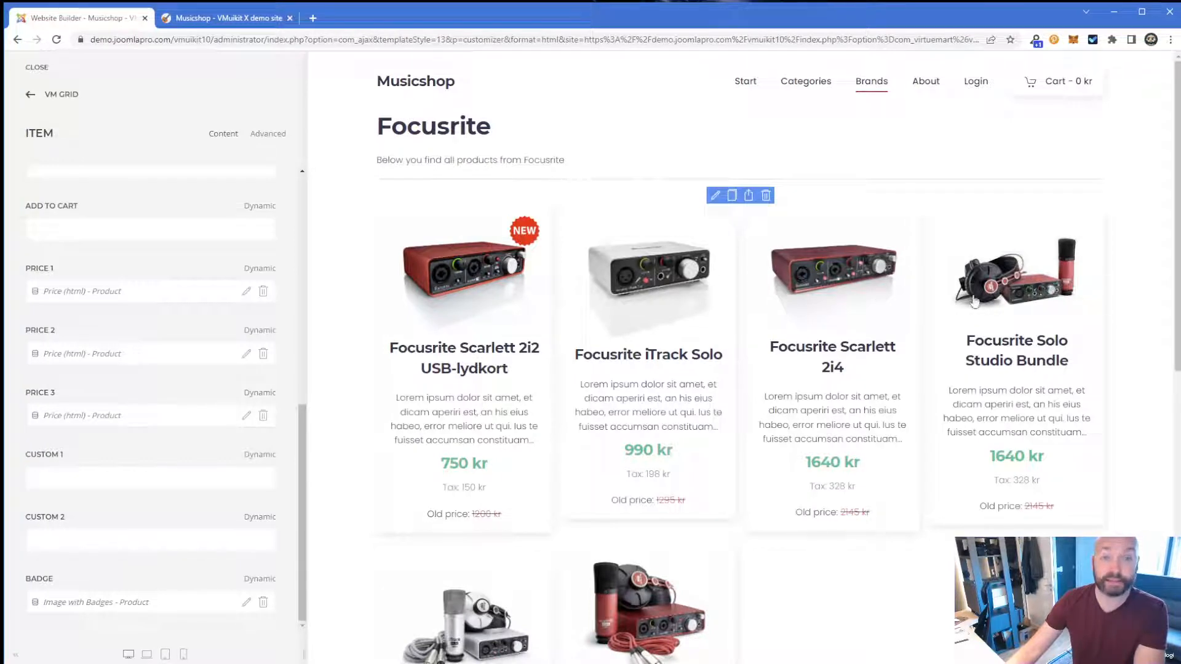
Follow the badged image to its product page and add a Text element below the Image element in the Product Details layout
{"action": "left_click", "coordinate": [458, 275]}
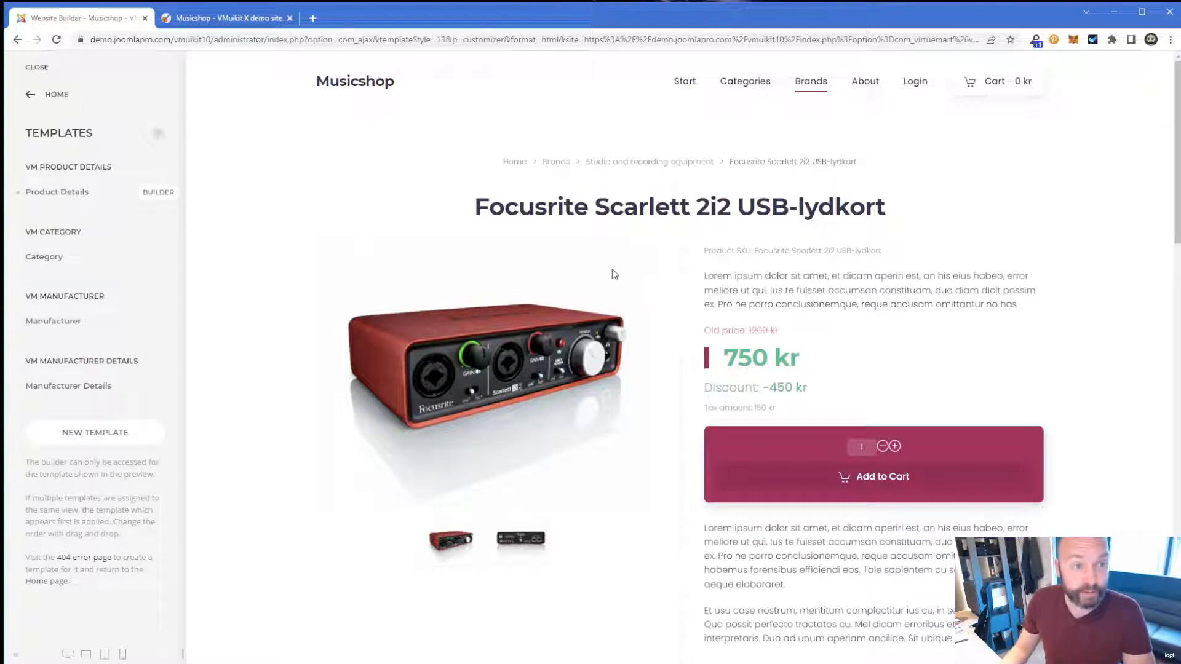
{"action": "left_click", "coordinate": [161, 192]}
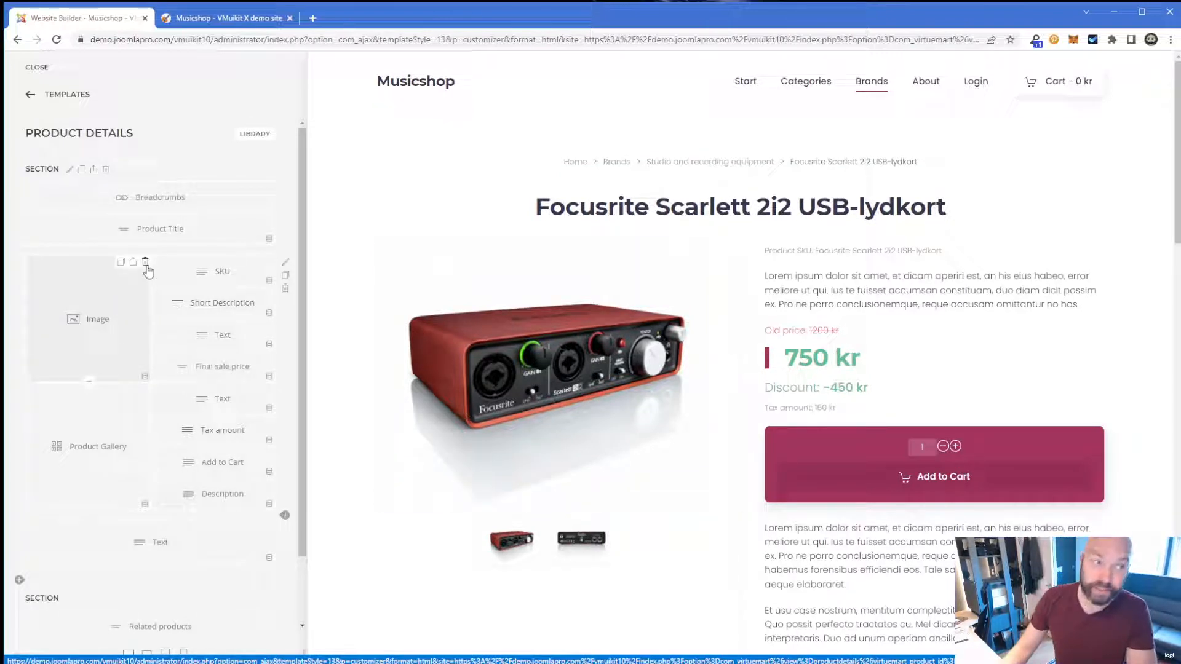
{"action": "left_click", "coordinate": [89, 381]}
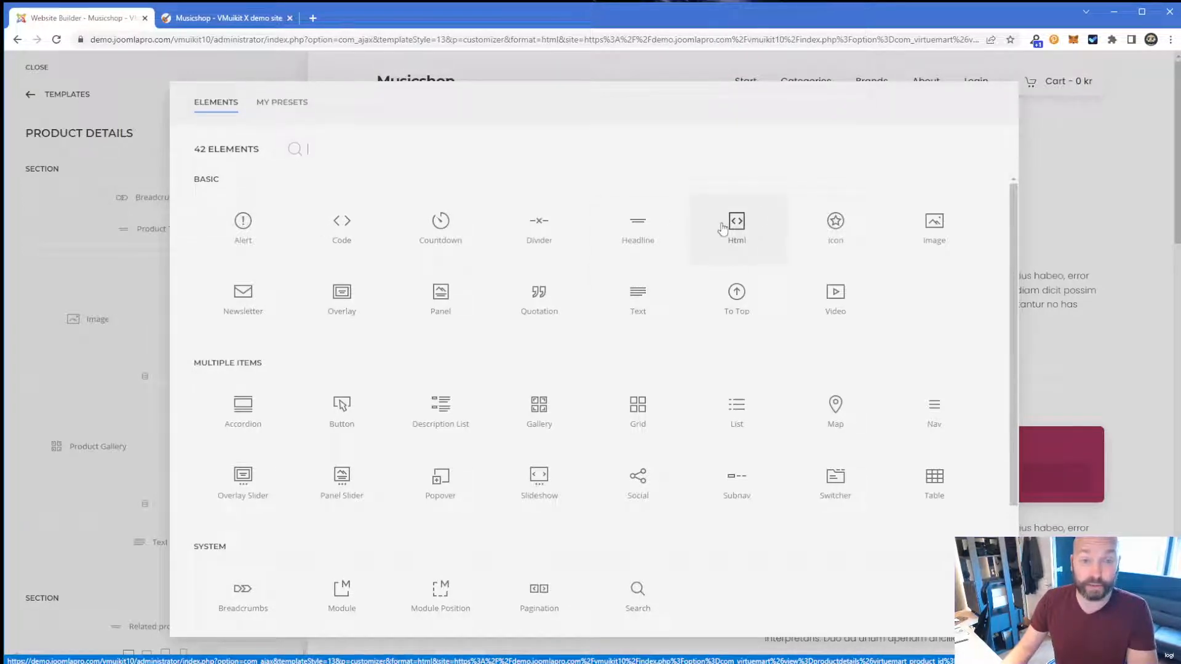
{"action": "left_click", "coordinate": [649, 298]}
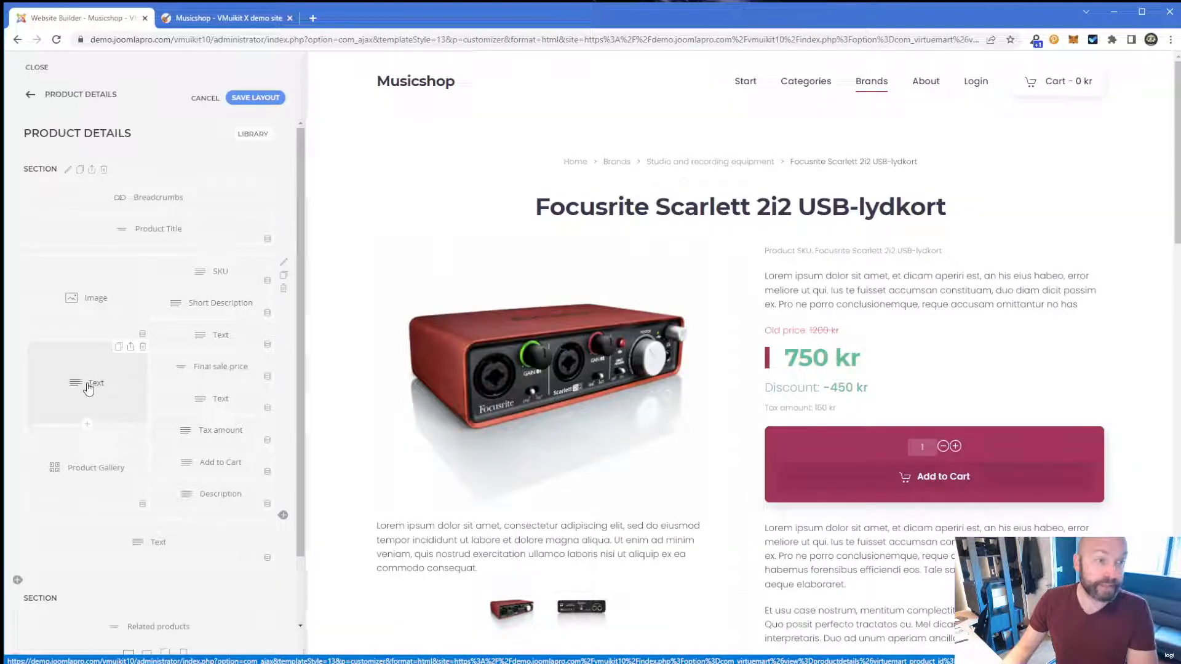
Set the new Text element's dynamic content to VM Product details and map its content to Image with Badges
{"action": "left_click", "coordinate": [89, 388]}
{"action": "left_click", "coordinate": [271, 143]}
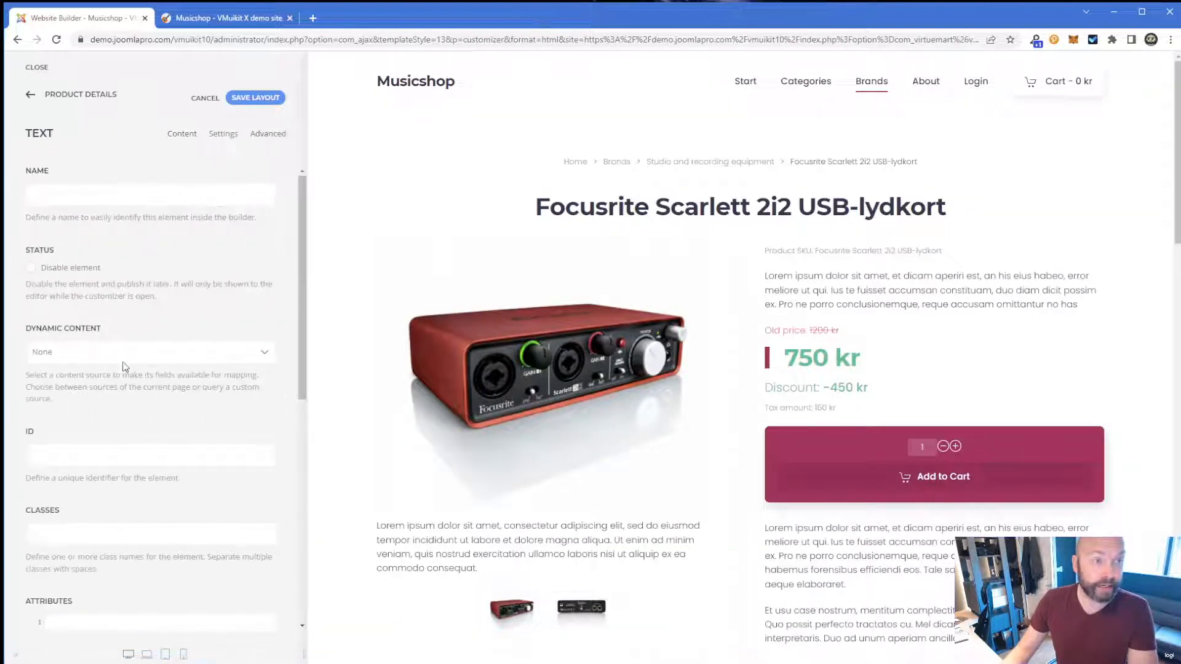
{"action": "left_click", "coordinate": [125, 355]}
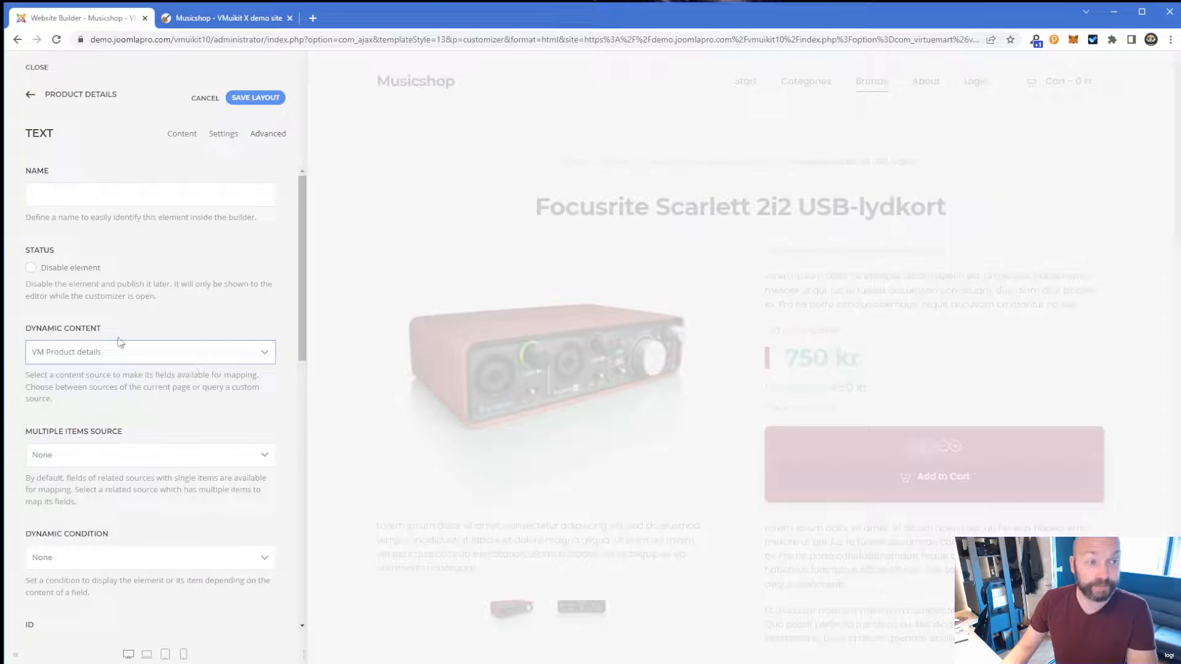
{"action": "left_click", "coordinate": [185, 136]}
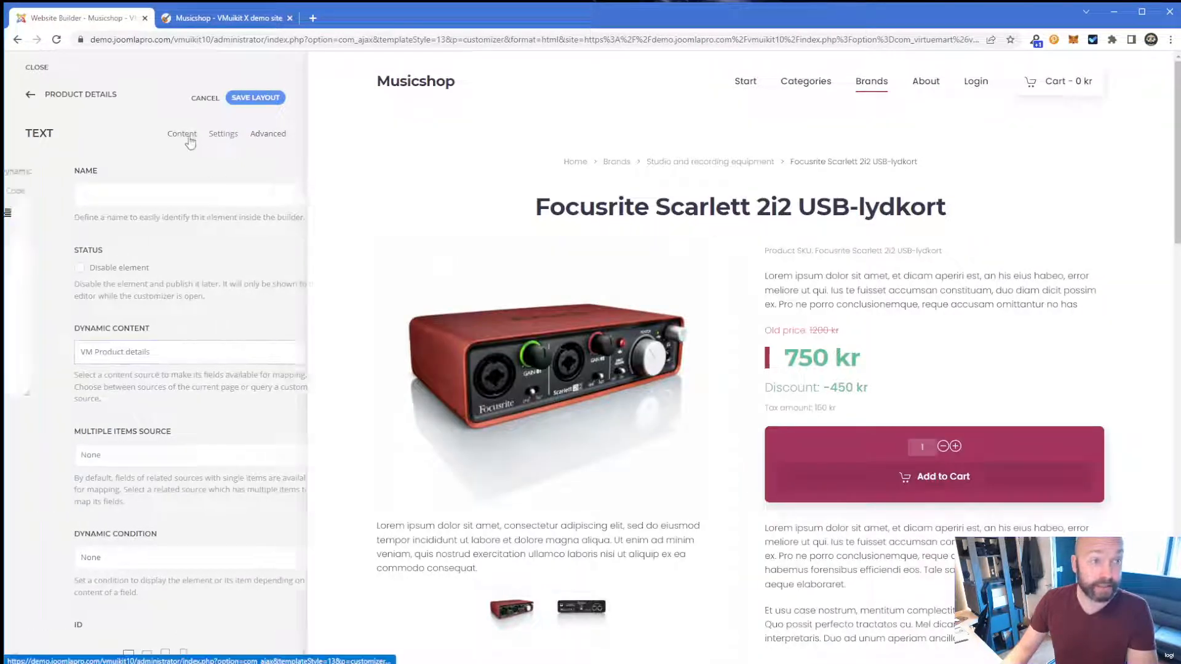
{"action": "left_click", "coordinate": [262, 174]}
{"action": "scroll", "coordinate": [160, 332], "scroll_direction": "down", "scroll_amount": 1}
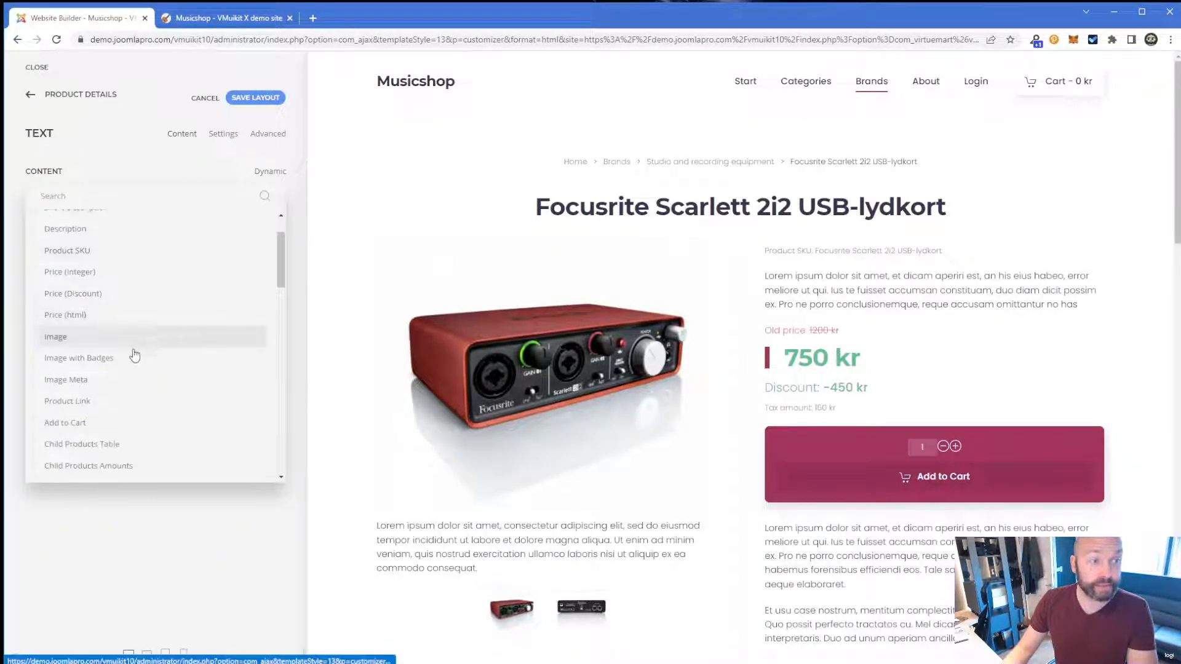
{"action": "left_click", "coordinate": [131, 354]}
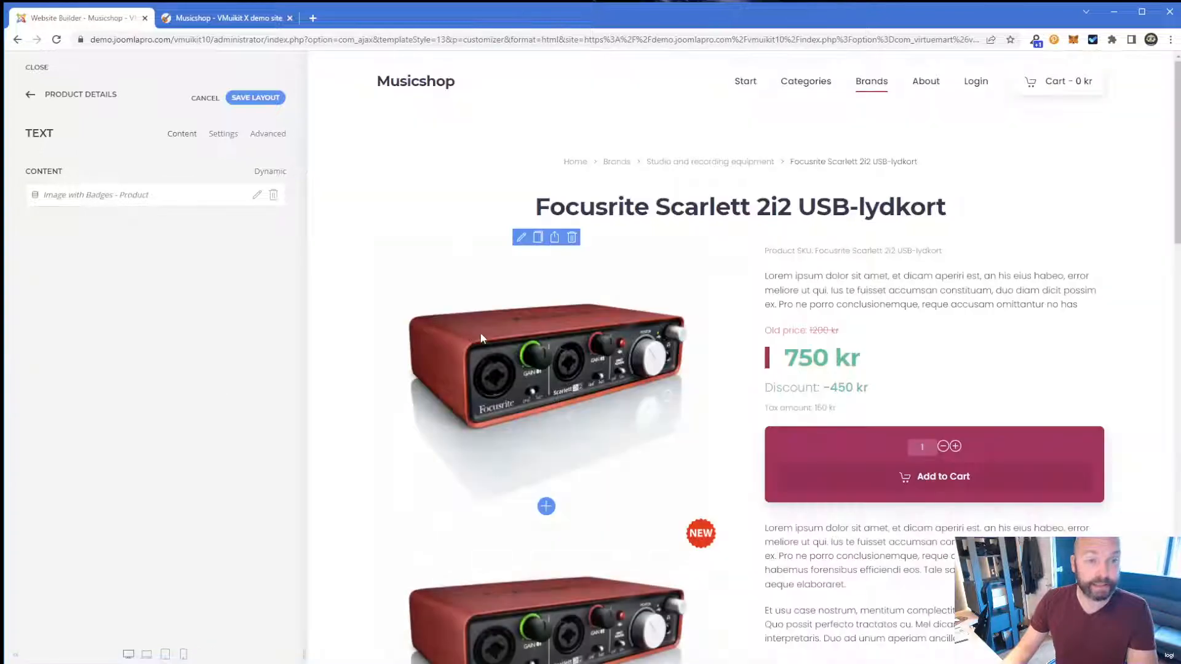
Save the Product Details layout with the original Image element deleted, and open the badged product image in the preview to test it
{"action": "scroll", "coordinate": [536, 469], "scroll_direction": "down", "scroll_amount": 3}
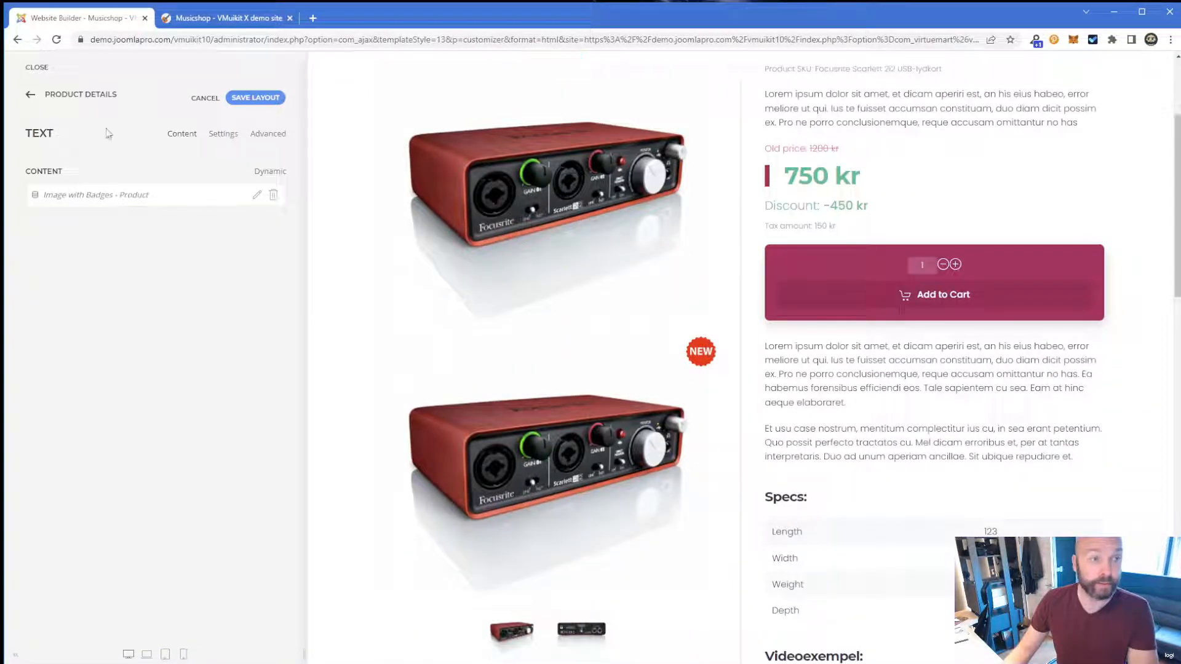
{"action": "left_click", "coordinate": [88, 97]}
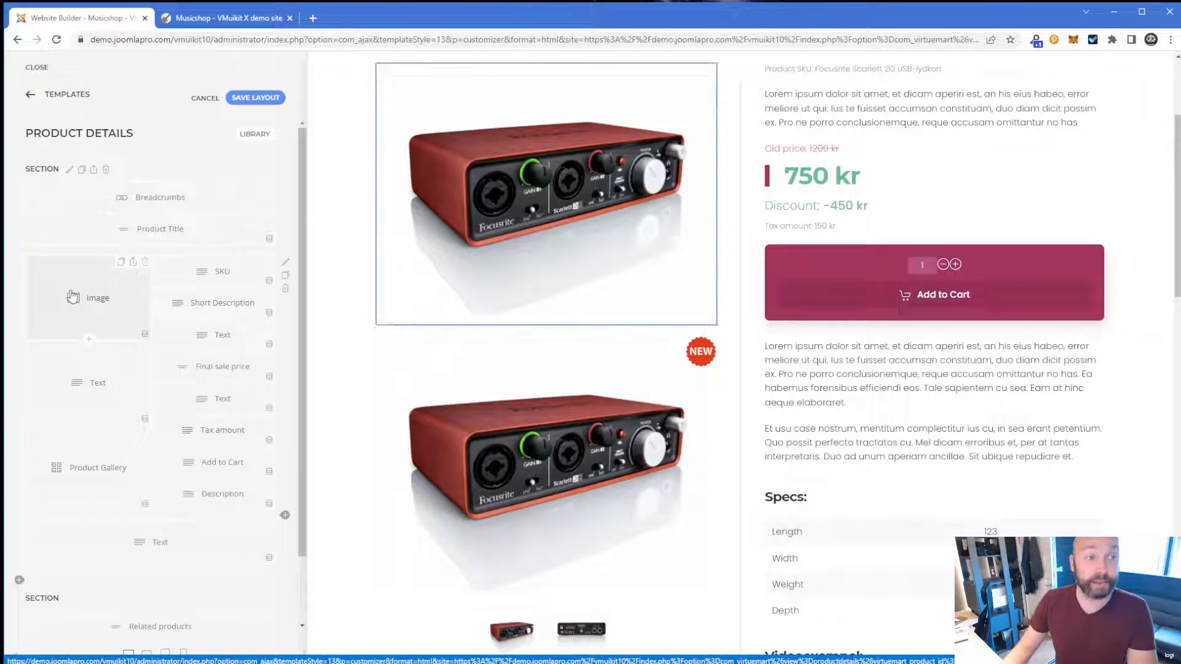
{"action": "left_click", "coordinate": [146, 263]}
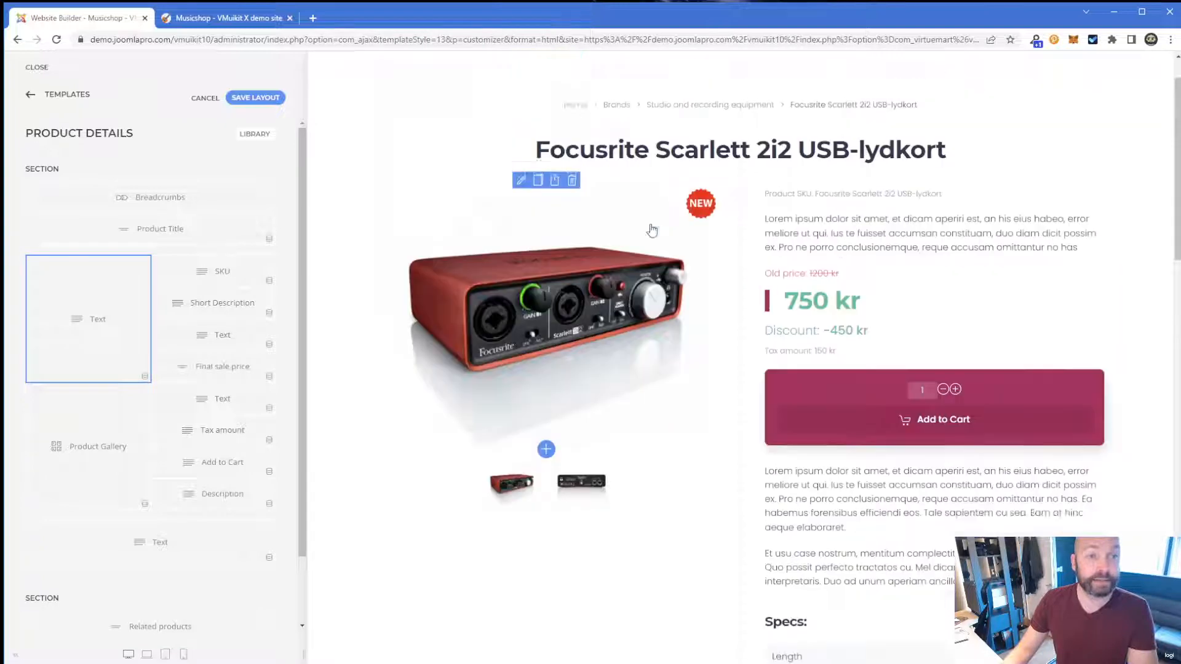
{"action": "left_click", "coordinate": [256, 97]}
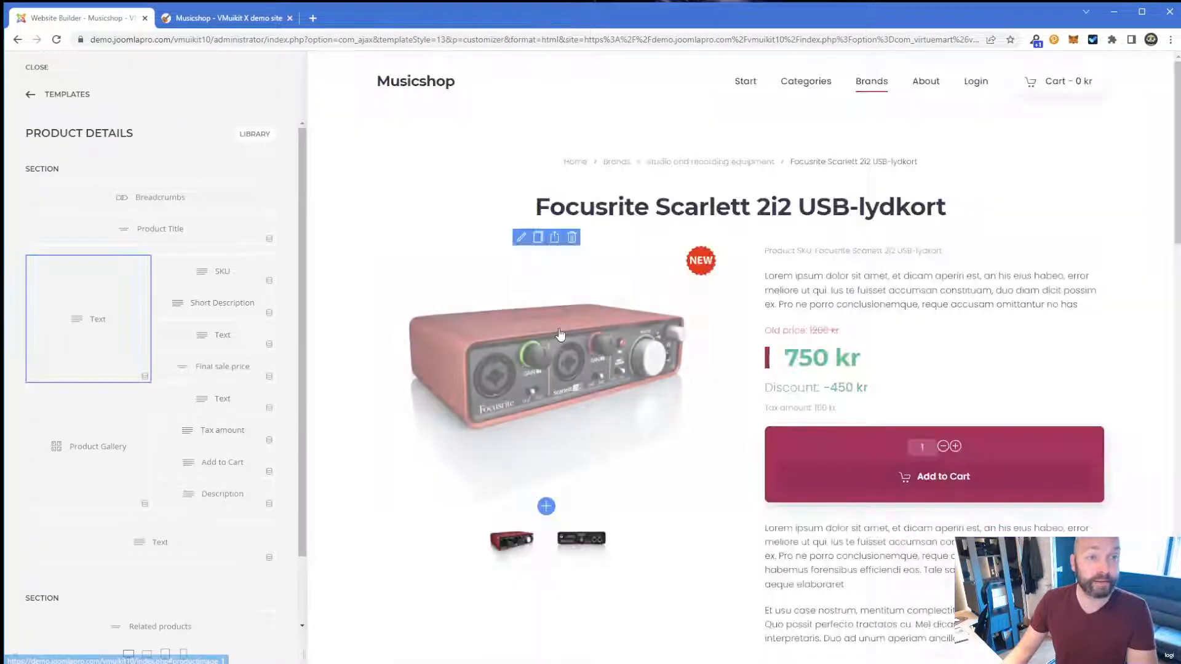
{"action": "left_click", "coordinate": [561, 329]}
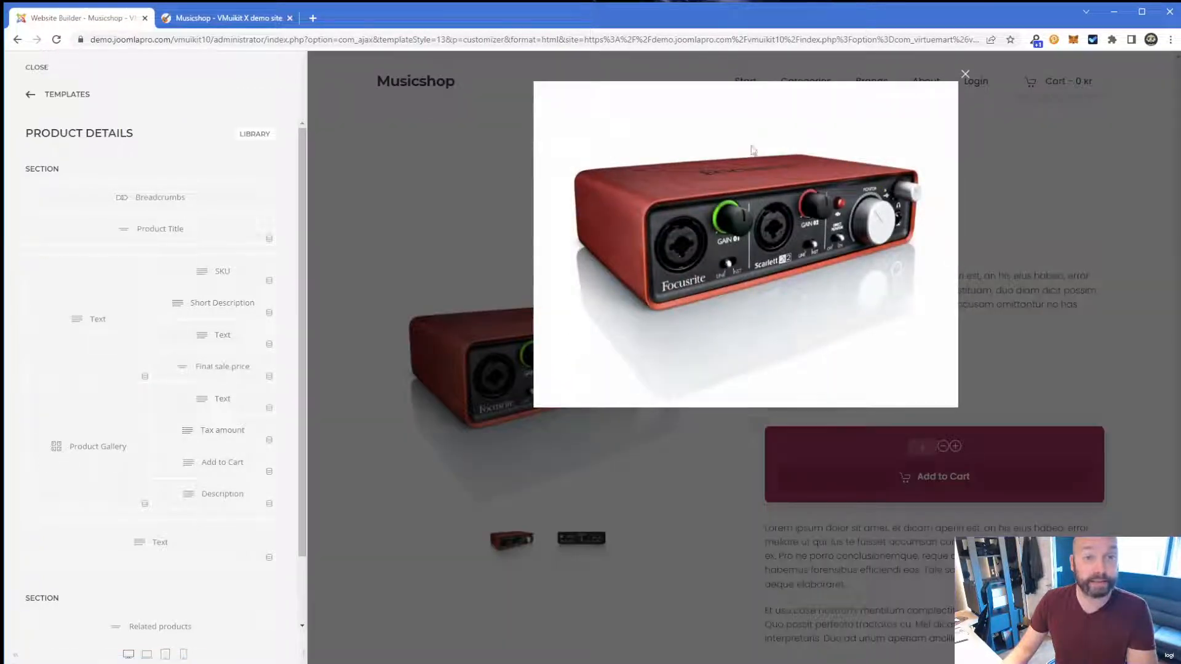
Close the enlarged image and review the image click behaviour of the Product Details Text element, selecting Open image modal
{"action": "left_click", "coordinate": [530, 266]}
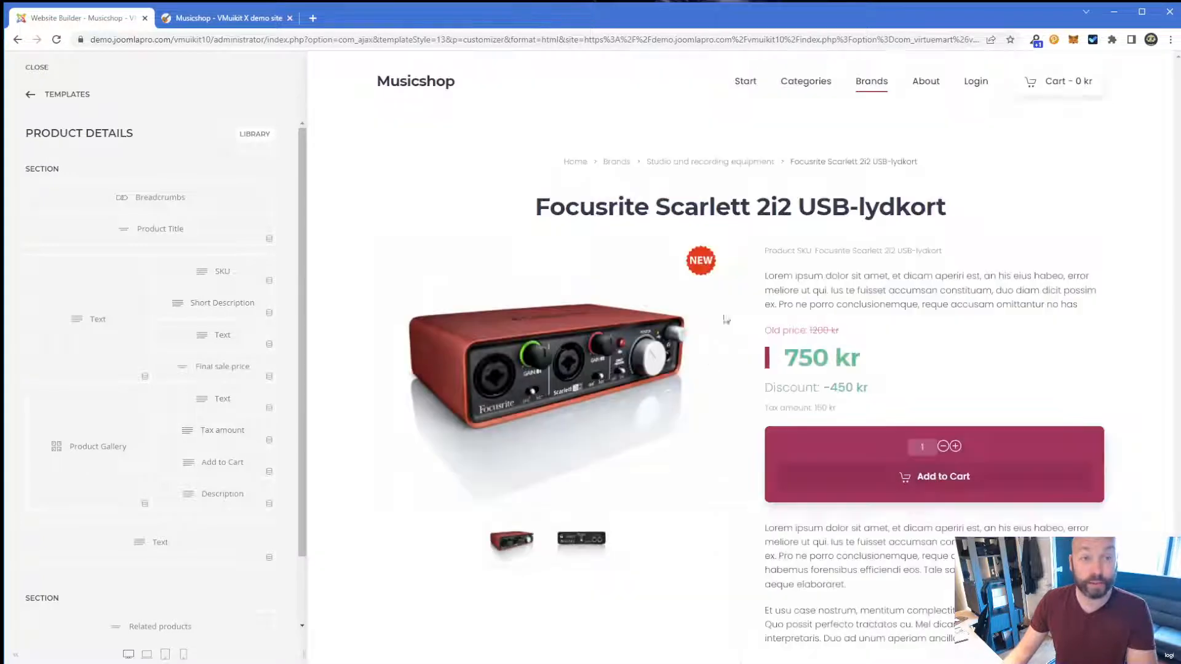
{"action": "left_click", "coordinate": [64, 325]}
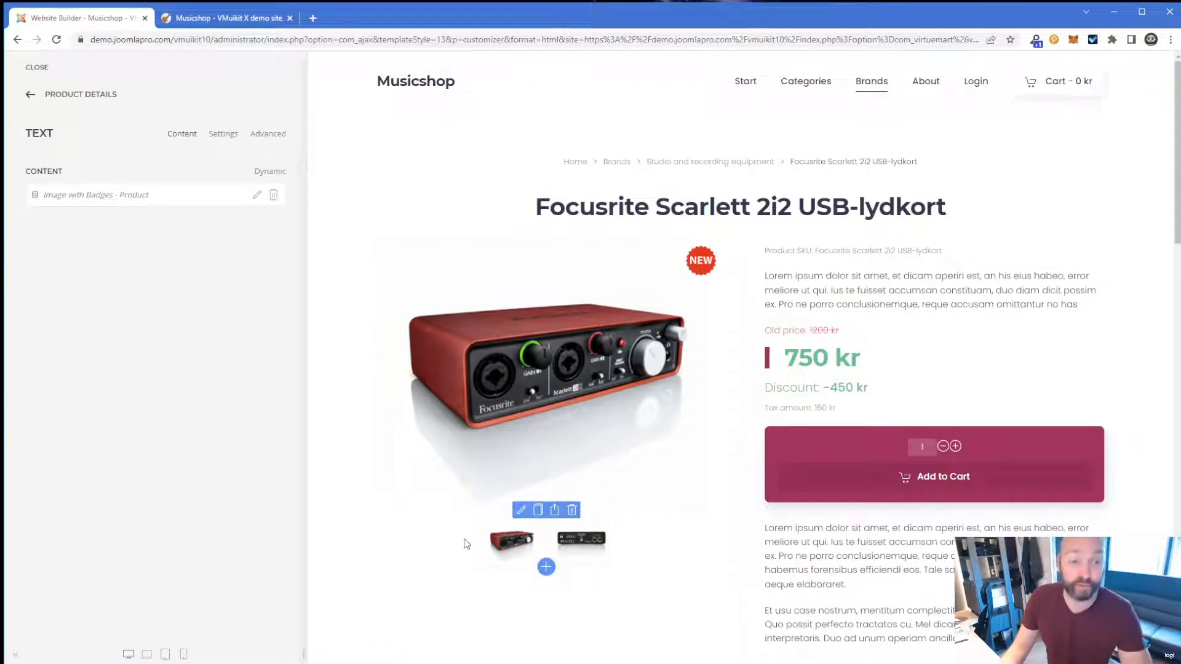
{"action": "left_click", "coordinate": [256, 195]}
{"action": "left_click", "coordinate": [215, 346]}
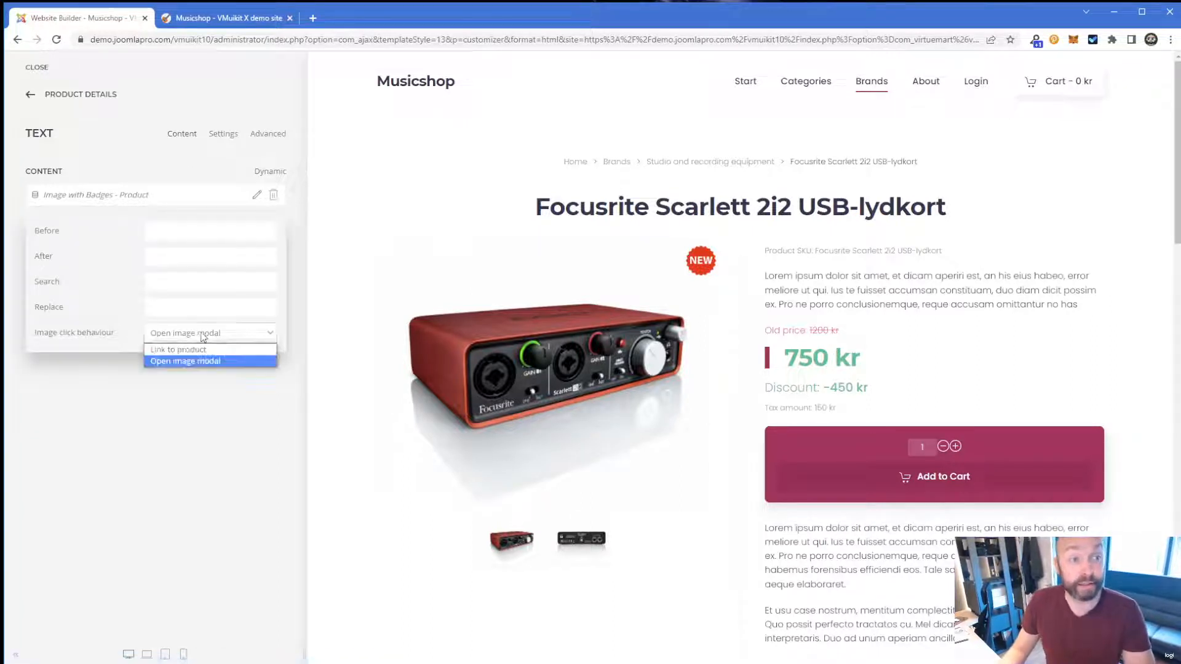
{"action": "left_click", "coordinate": [192, 355]}
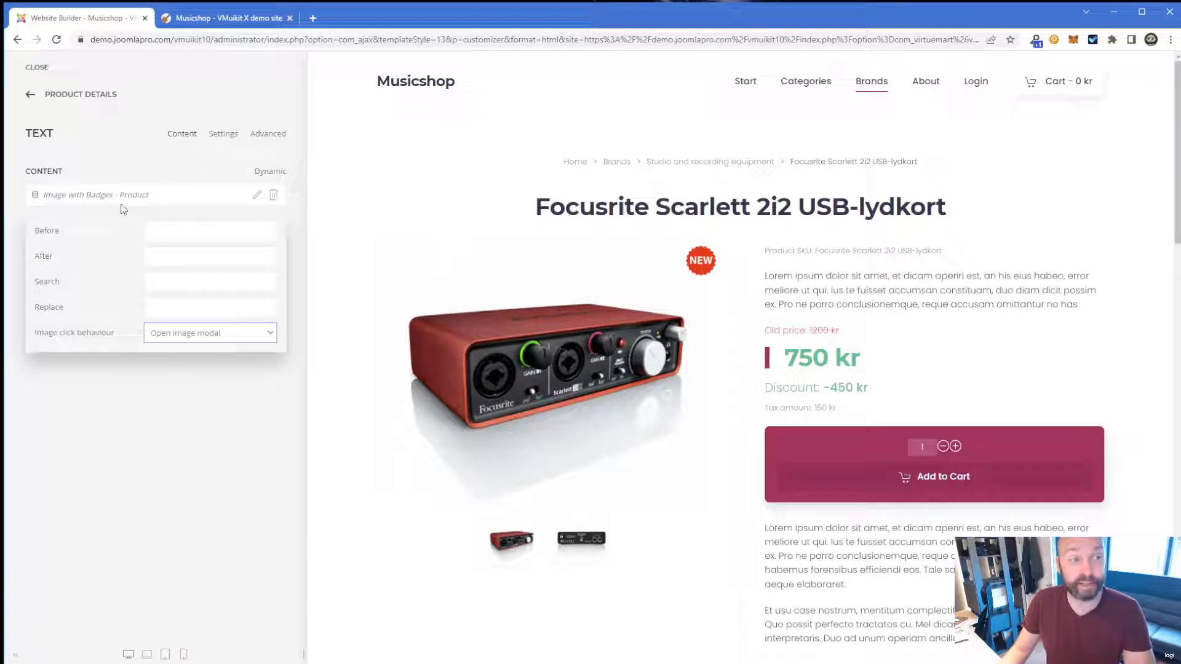
{"action": "left_click", "coordinate": [60, 208]}
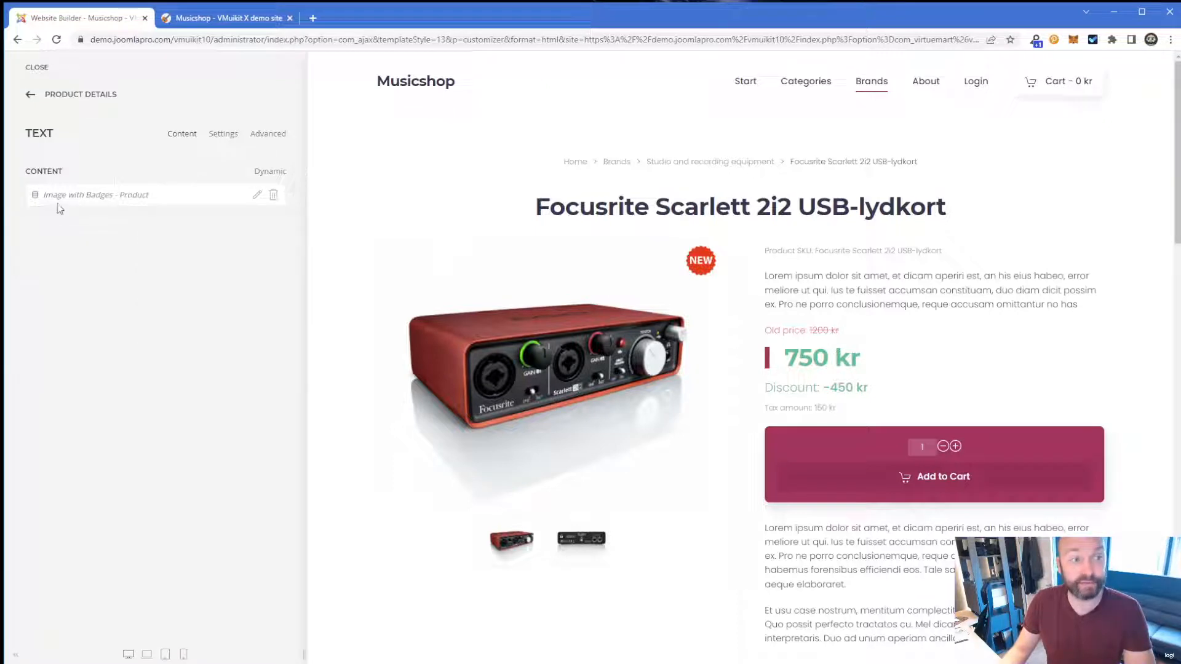
{"action": "left_click", "coordinate": [257, 194]}
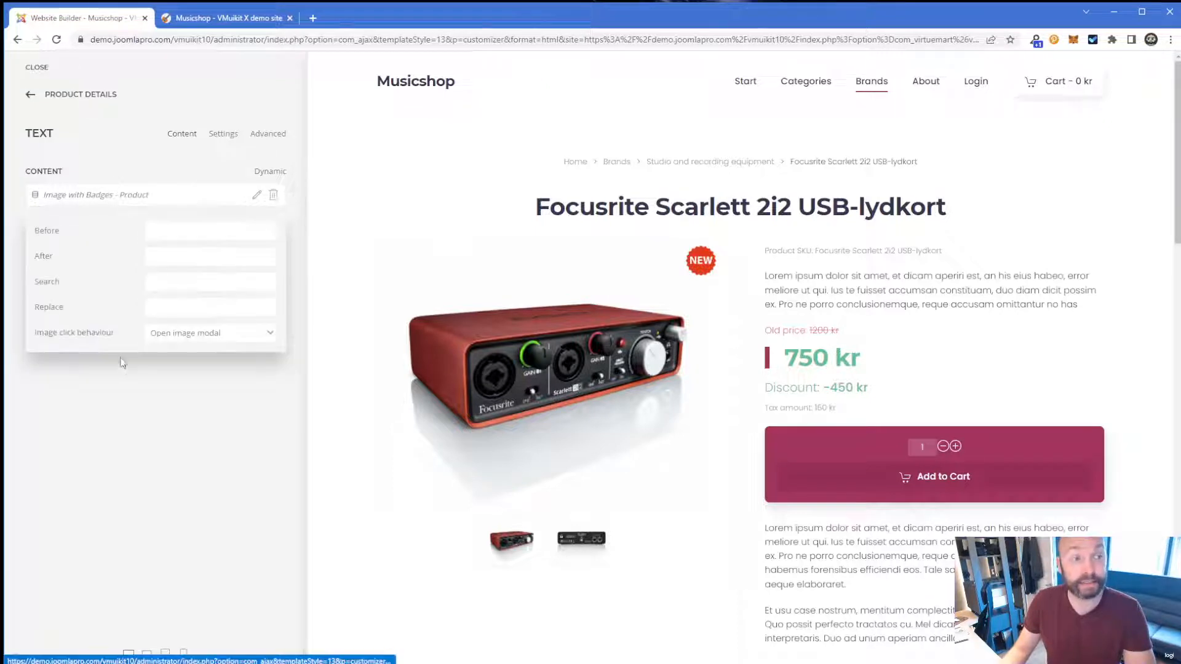
Open the Focusrite brand page in the preview and follow the badged Scarlett 2i2 image to its product page
{"action": "left_click", "coordinate": [169, 174]}
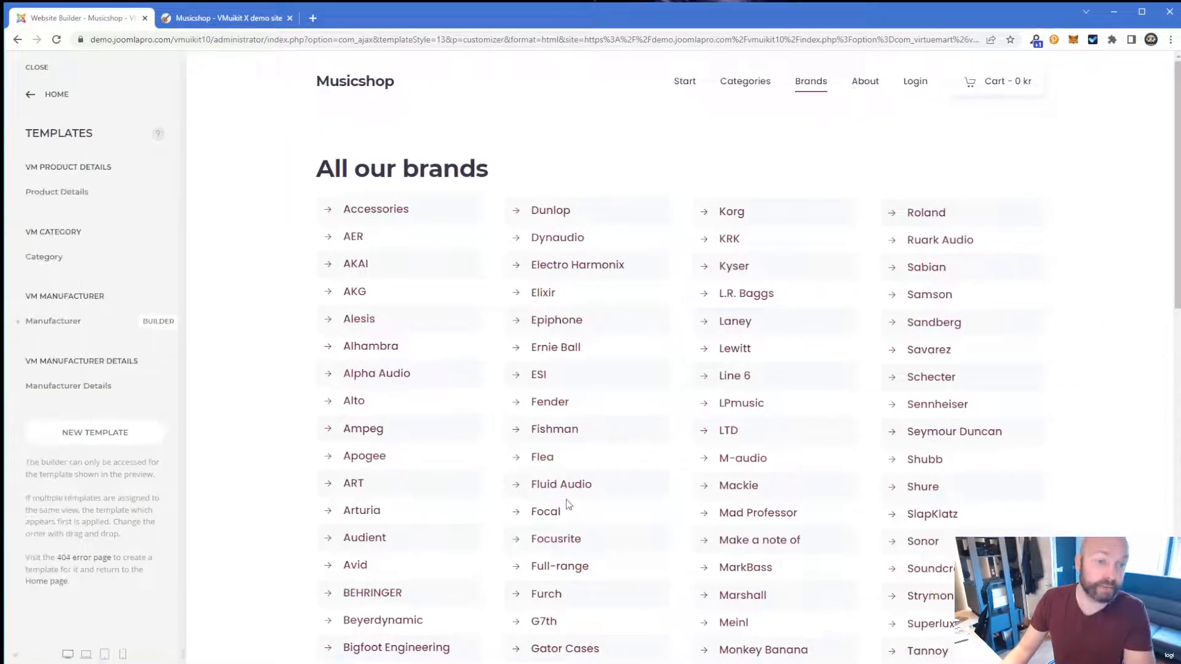
{"action": "scroll", "coordinate": [568, 504], "scroll_direction": "down", "scroll_amount": 1}
{"action": "left_click", "coordinate": [570, 480]}
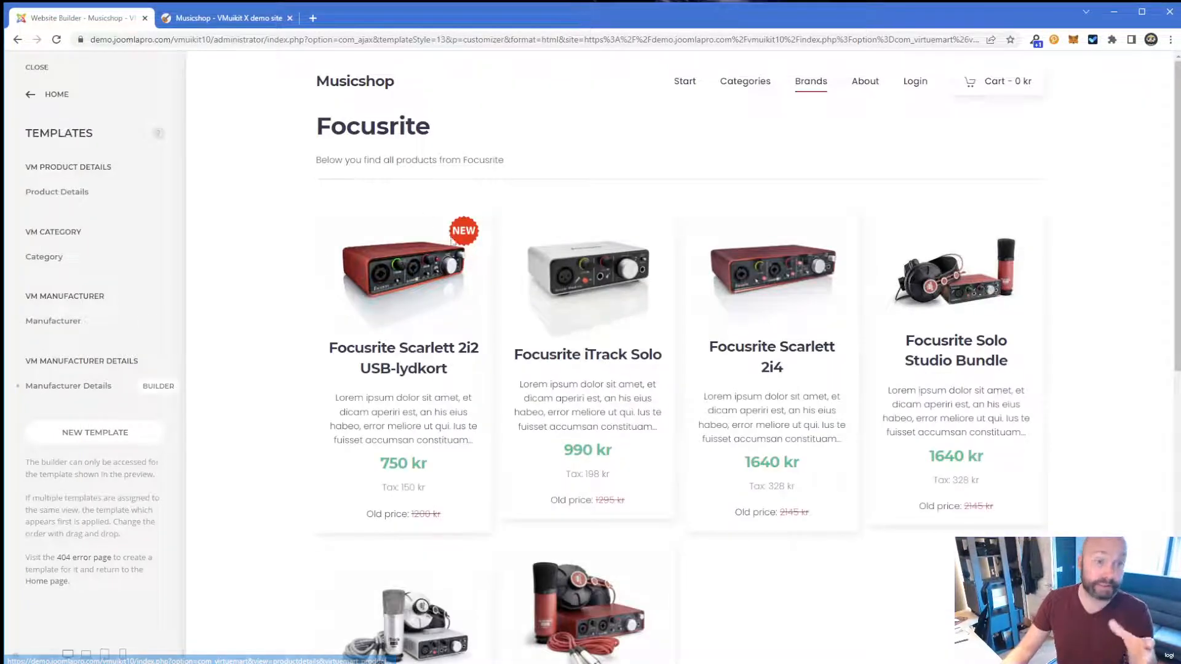
{"action": "left_click", "coordinate": [465, 268]}
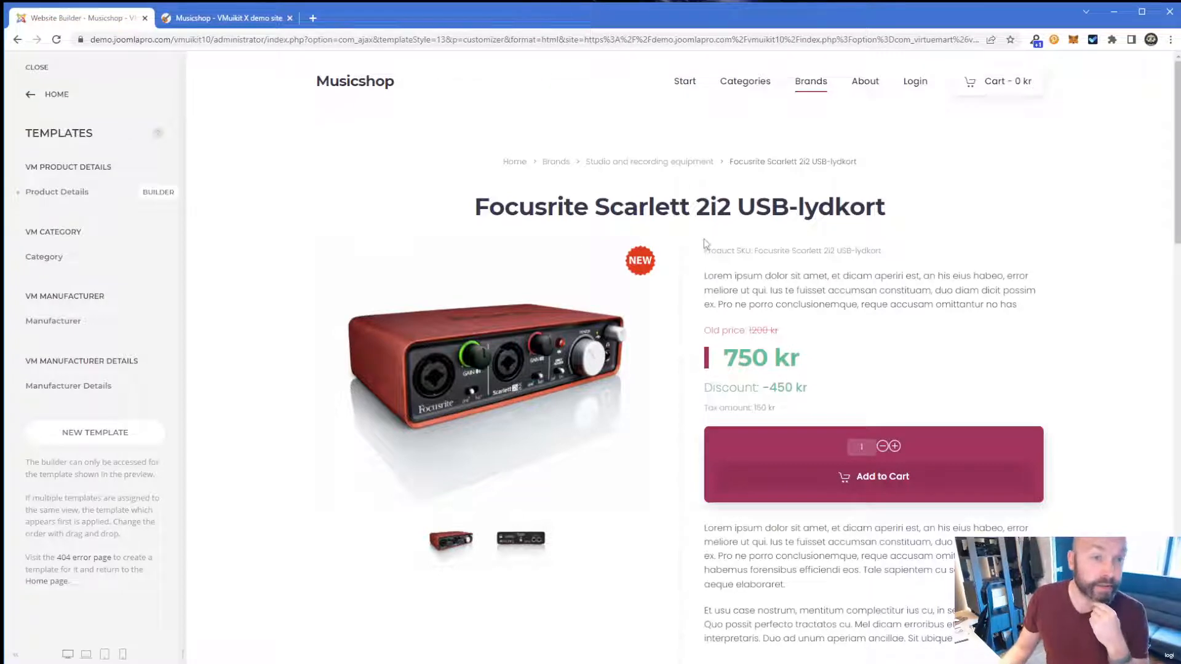
Leave the website builder and open VirtueMart's custom fields list in the Joomla administration
{"action": "left_click", "coordinate": [53, 96]}
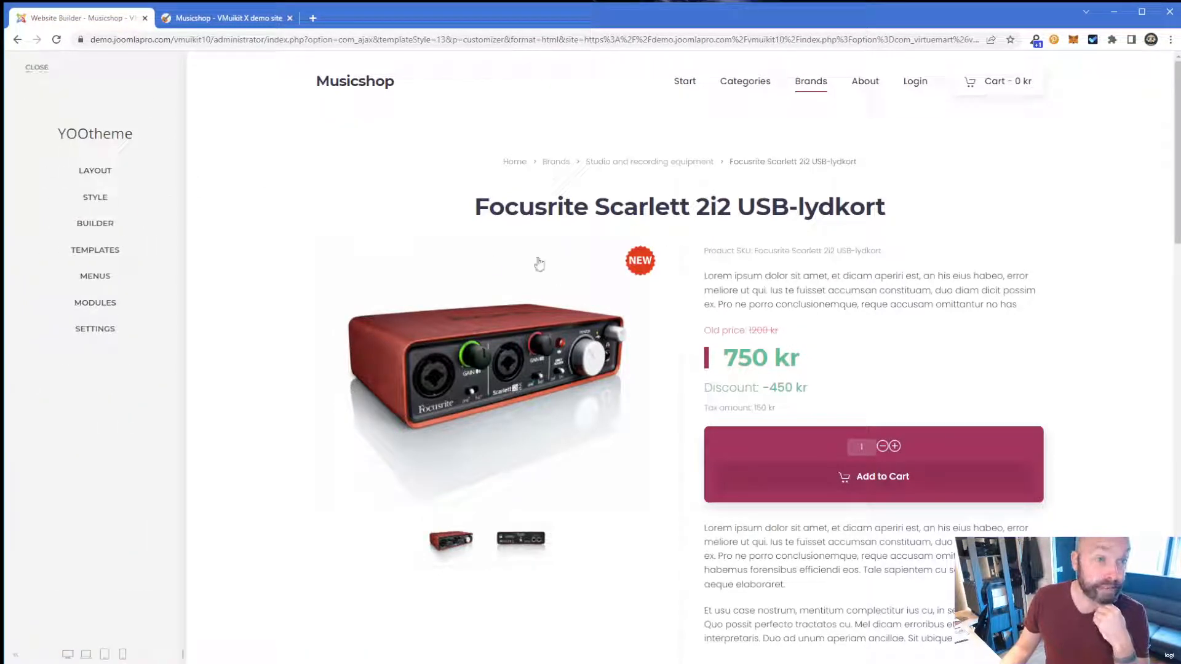
{"action": "left_click", "coordinate": [35, 66]}
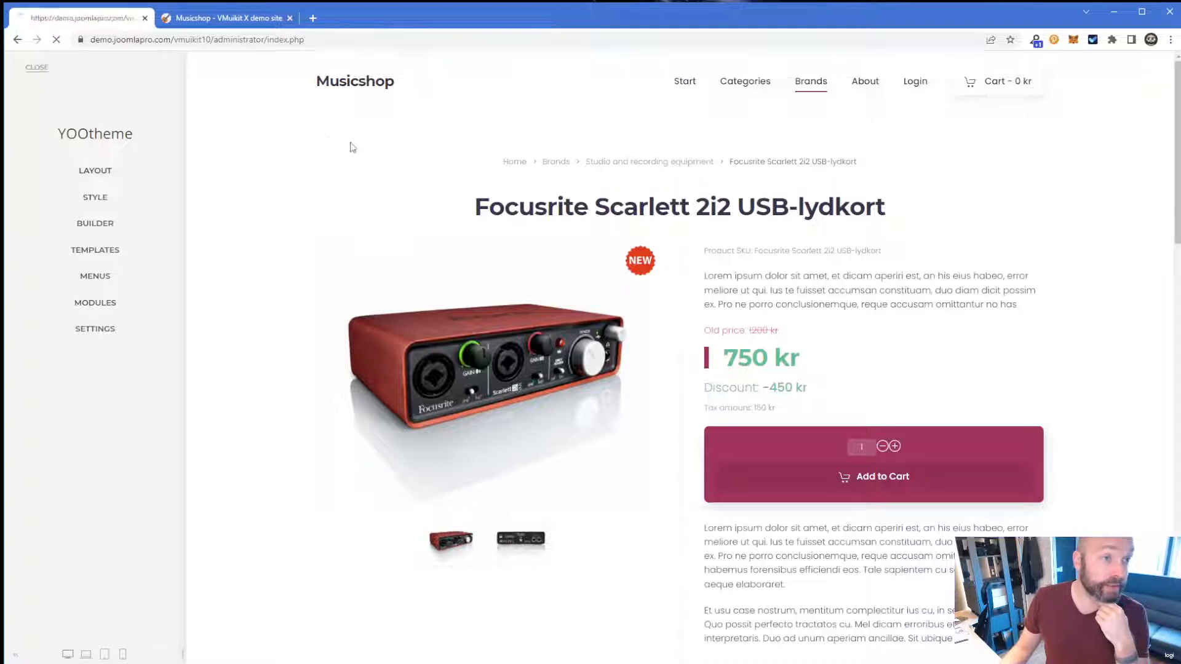
{"action": "left_click", "coordinate": [278, 60]}
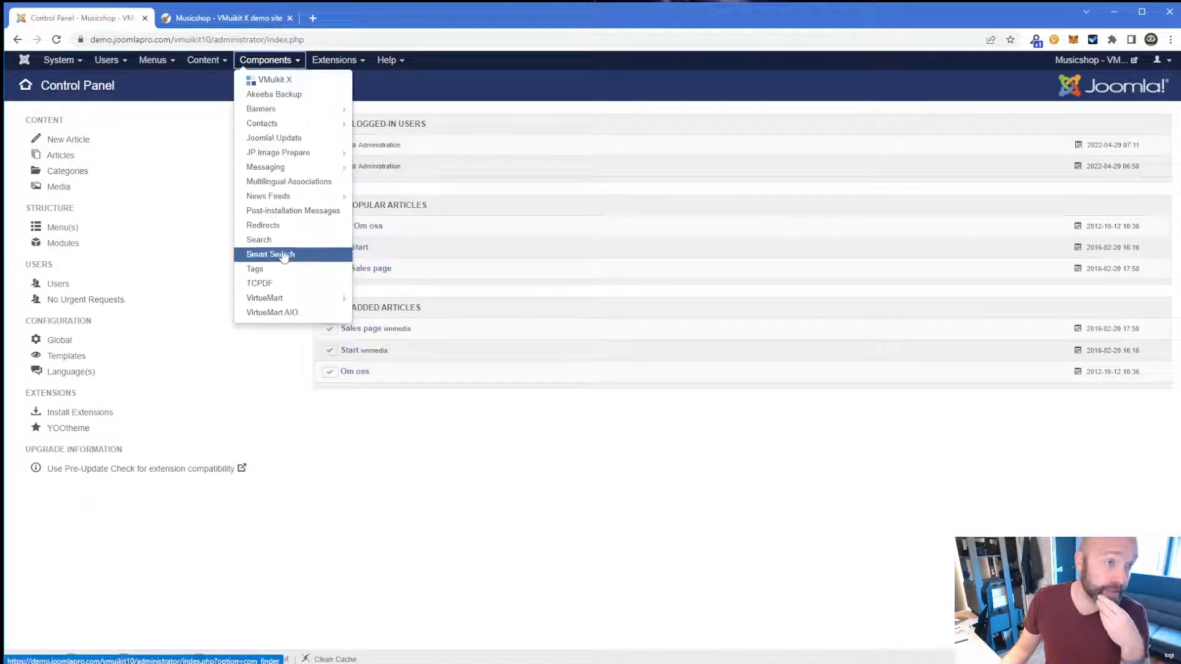
{"action": "mouse_move", "coordinate": [294, 167]}
{"action": "mouse_move", "coordinate": [303, 302]}
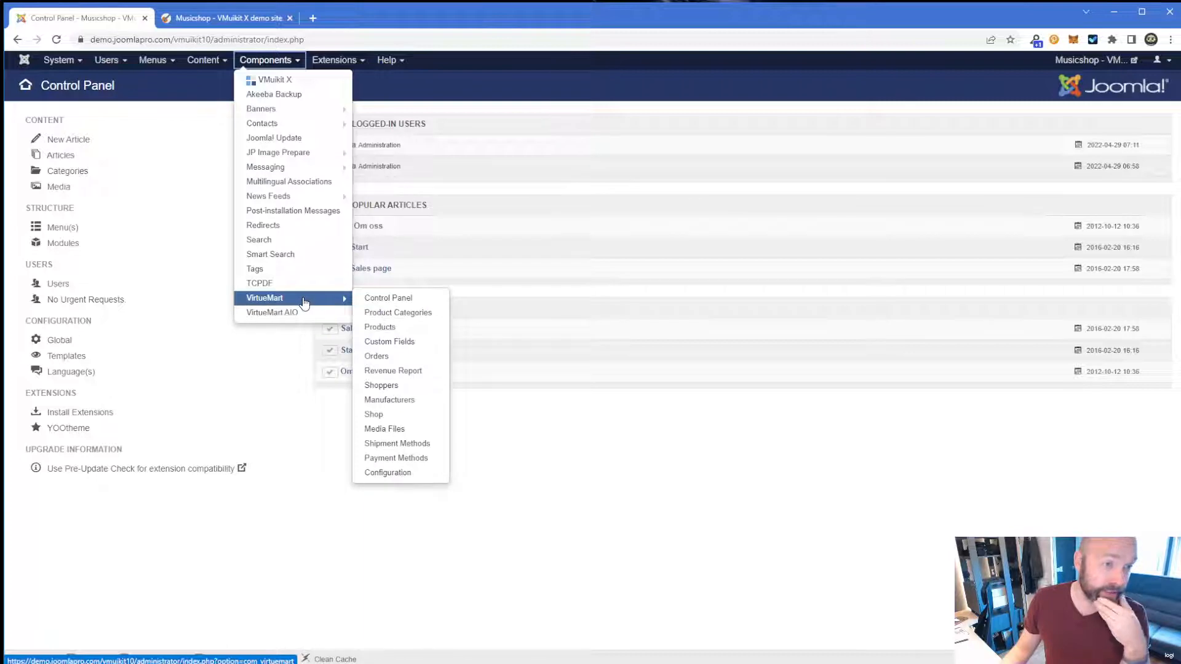
{"action": "left_click", "coordinate": [394, 341]}
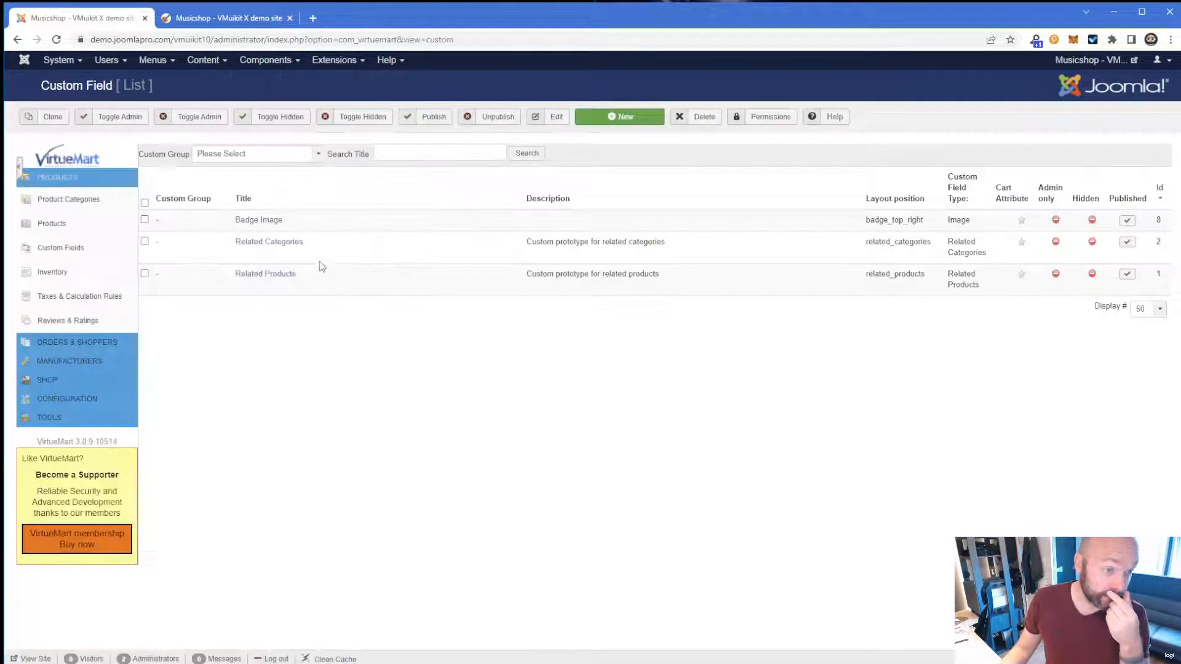
Start a new custom field of type String titled "Badge Text"
{"action": "left_click", "coordinate": [628, 117]}
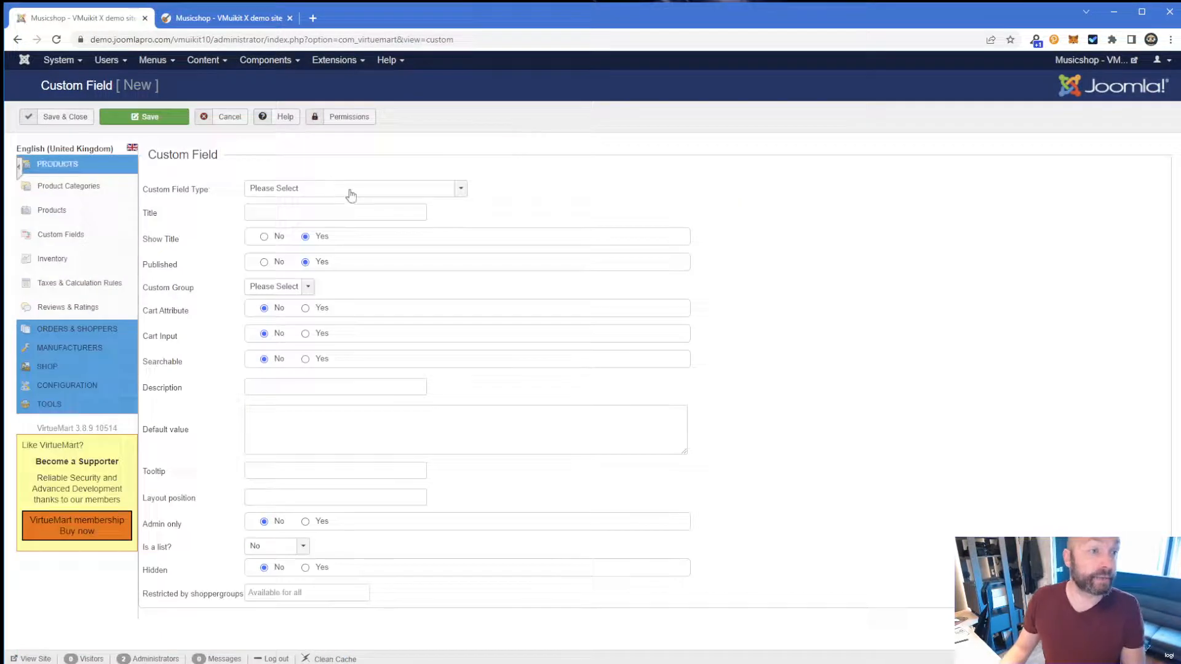
{"action": "left_click", "coordinate": [348, 191]}
{"action": "left_click", "coordinate": [342, 240]}
{"action": "left_click", "coordinate": [333, 213]}
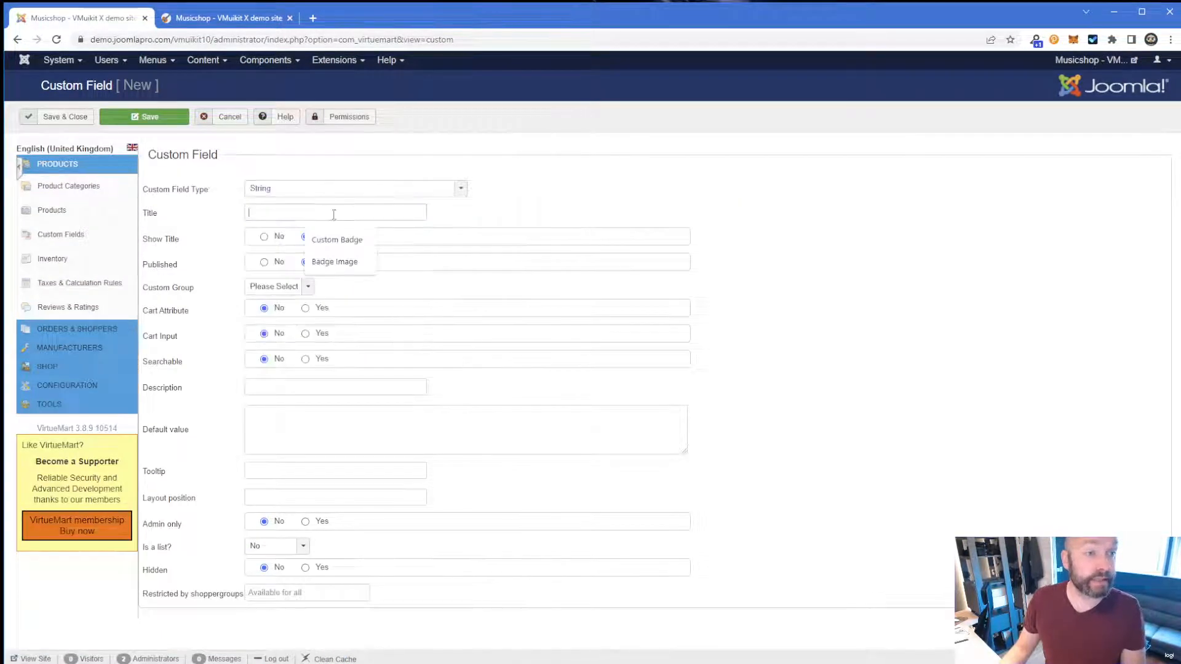
{"action": "type", "text": "BAd"}
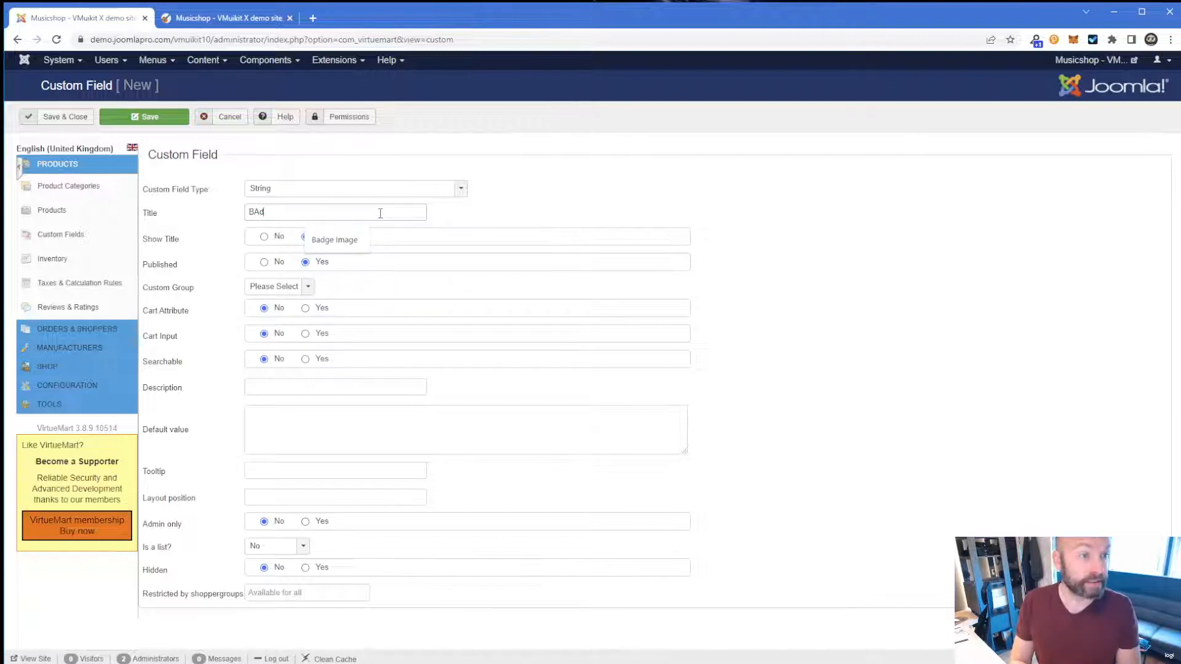
{"action": "type", "text": "ge Text"}
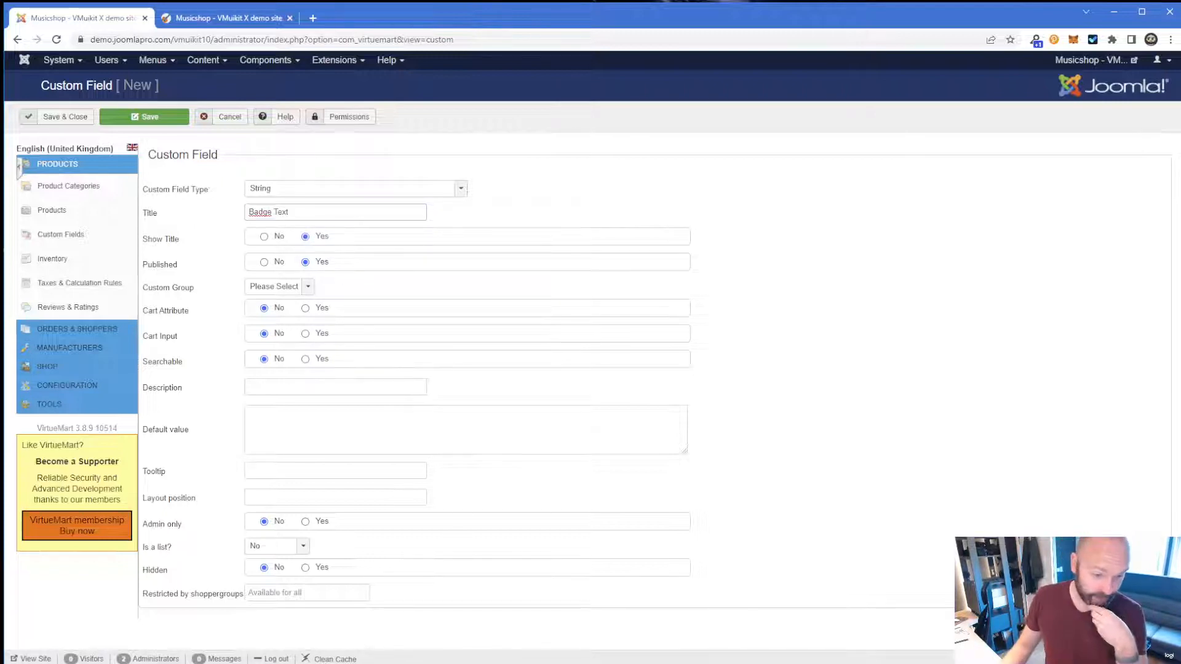
Copy badge_top_left from the Notepad notes into the Badge Text field's layout position
{"action": "key", "text": "alt+Tab"}
{"action": "left_click", "coordinate": [748, 422]}
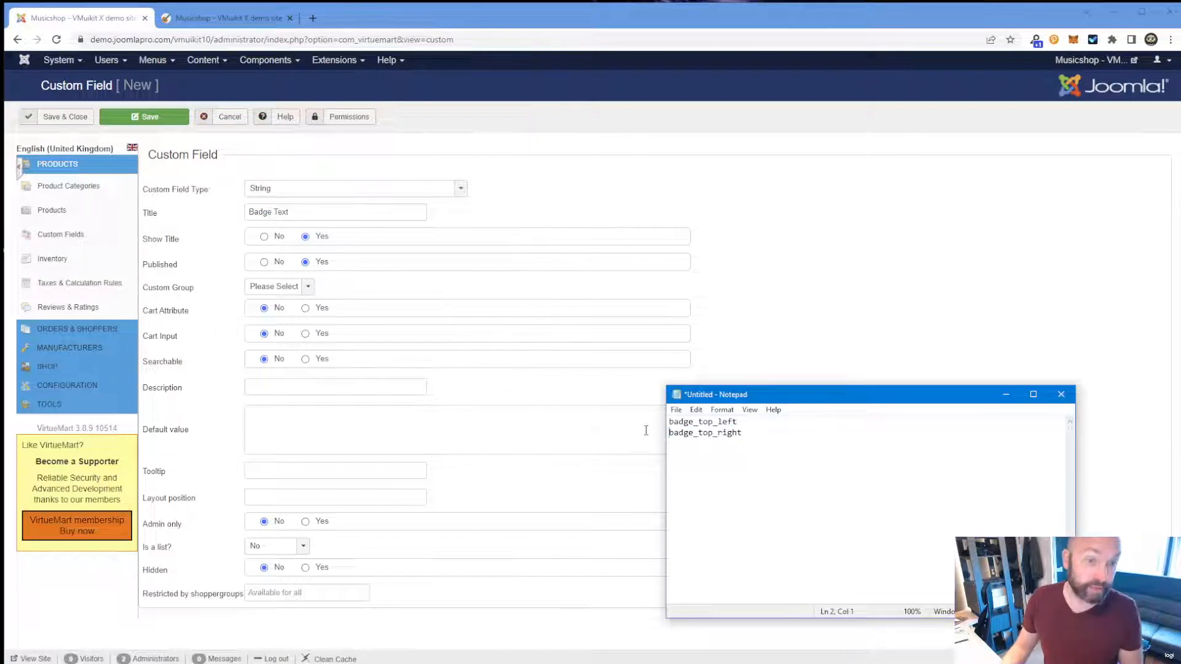
{"action": "key", "text": "shift+Up"}
{"action": "key", "text": "ctrl+c"}
{"action": "left_click", "coordinate": [264, 498]}
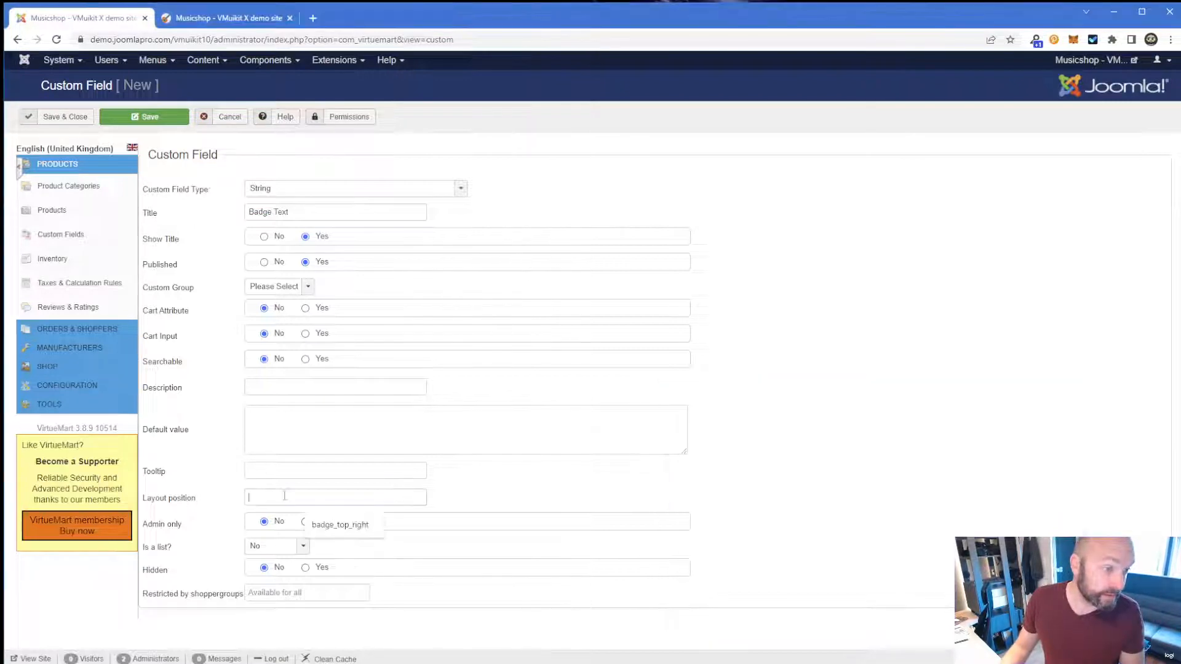
{"action": "key", "text": "ctrl+v"}
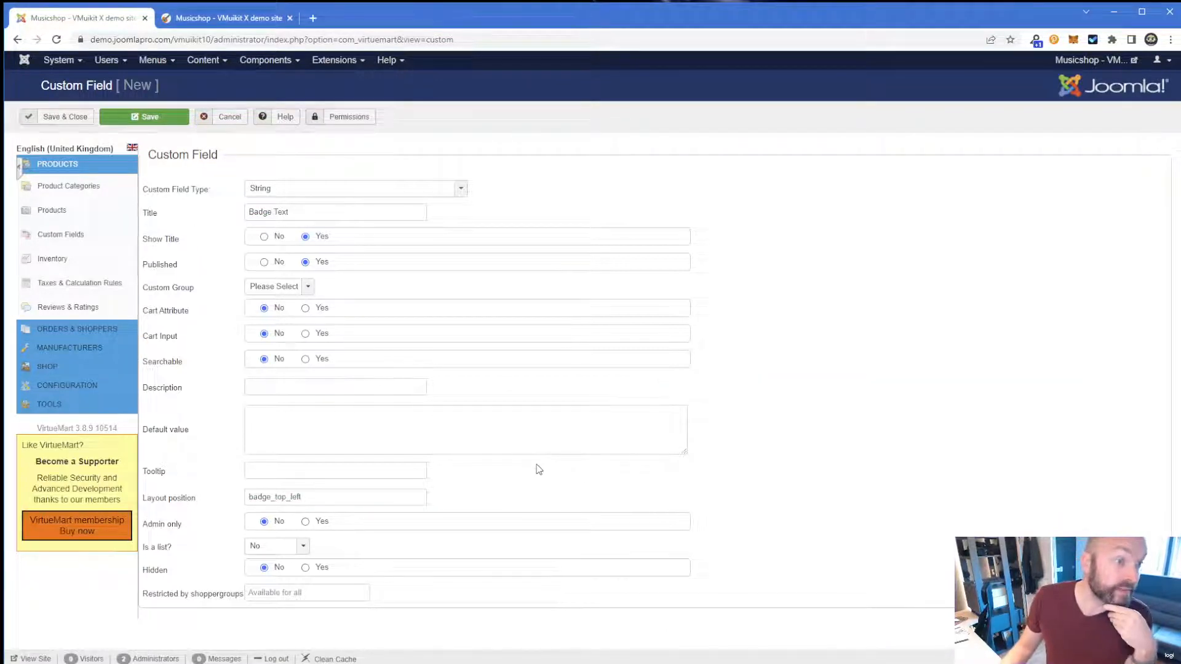
Set the Badge Text field's default value to "Text", and save and close the custom field
{"action": "left_click", "coordinate": [418, 427]}
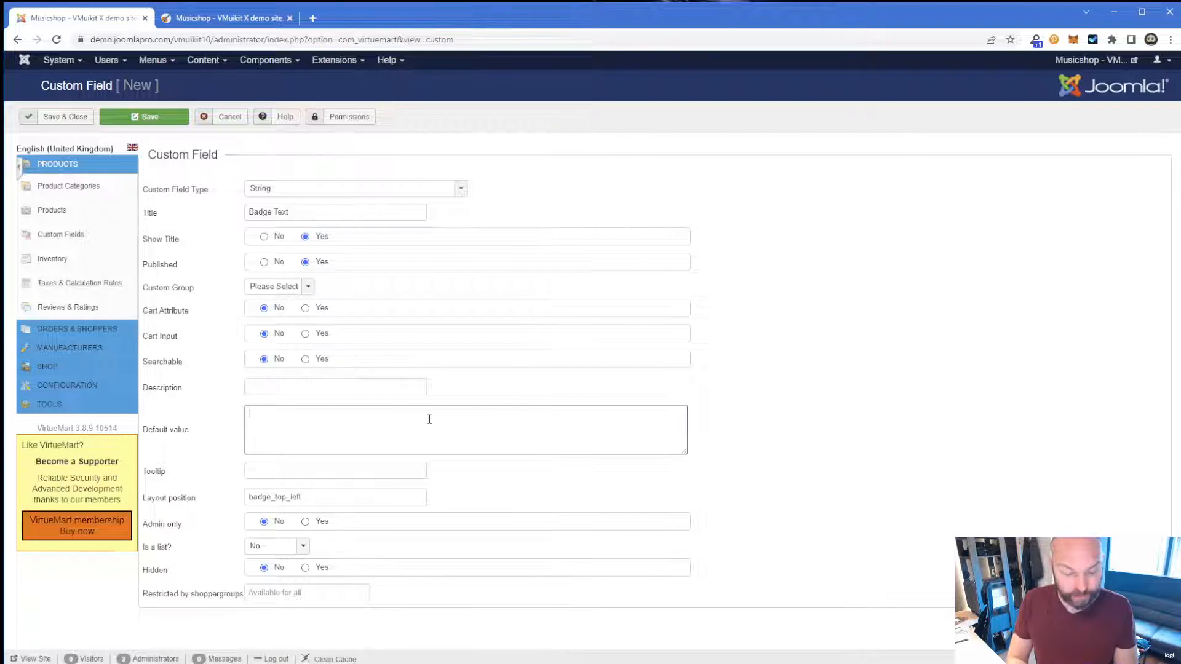
{"action": "type", "text": "Text"}
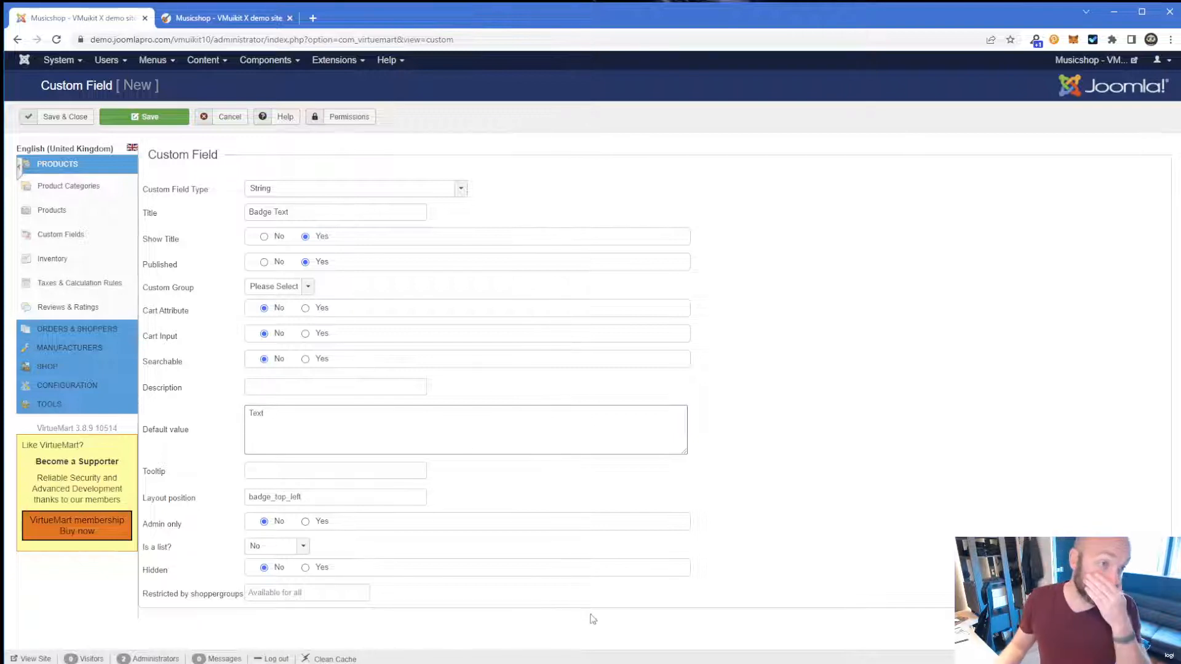
{"action": "left_click", "coordinate": [78, 125]}
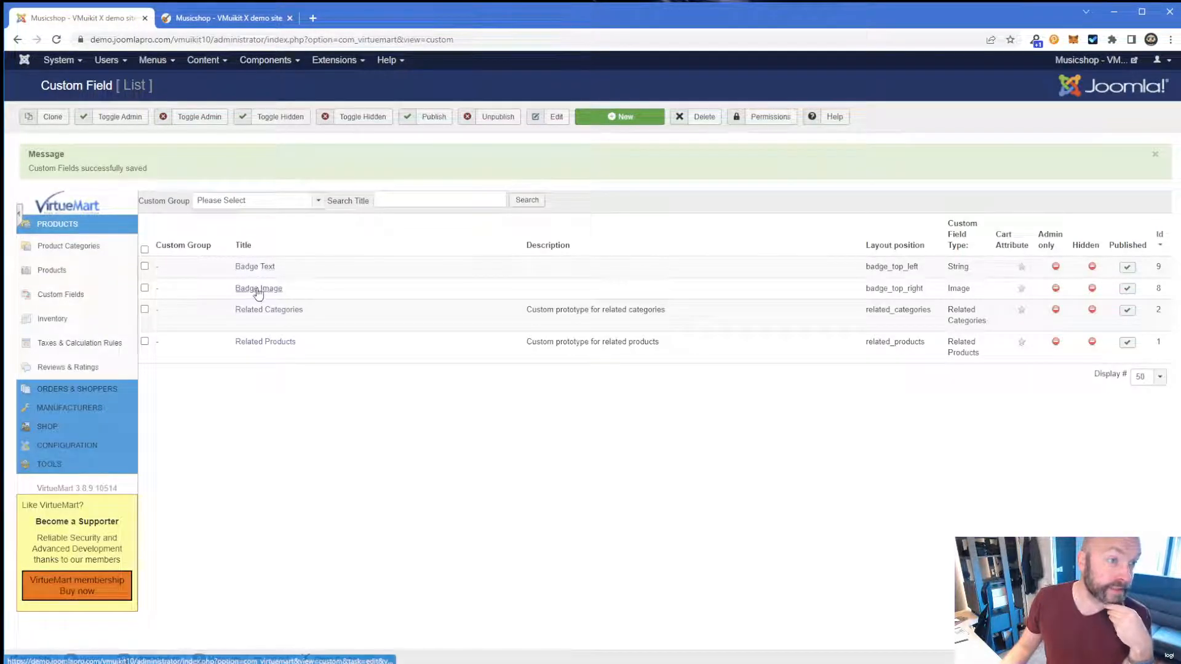
Open the Focusrite Scarlett 2i2 USB-lydkort product for editing and add the Badge Text custom field to it
{"action": "left_click", "coordinate": [252, 40]}
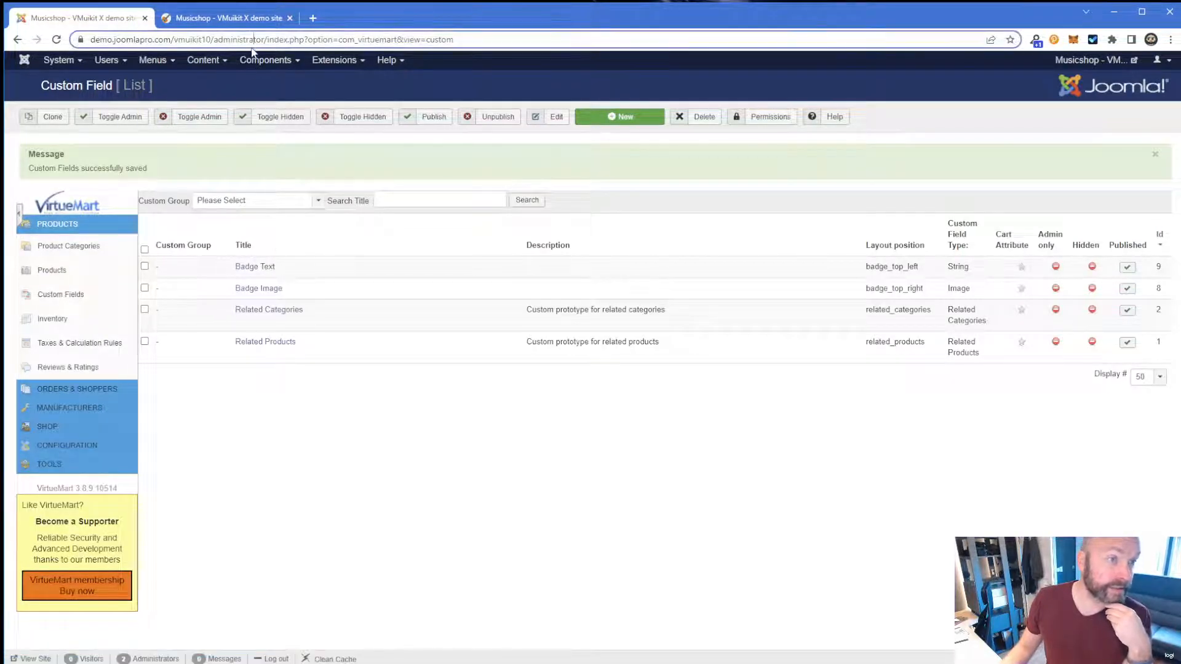
{"action": "left_click", "coordinate": [254, 60]}
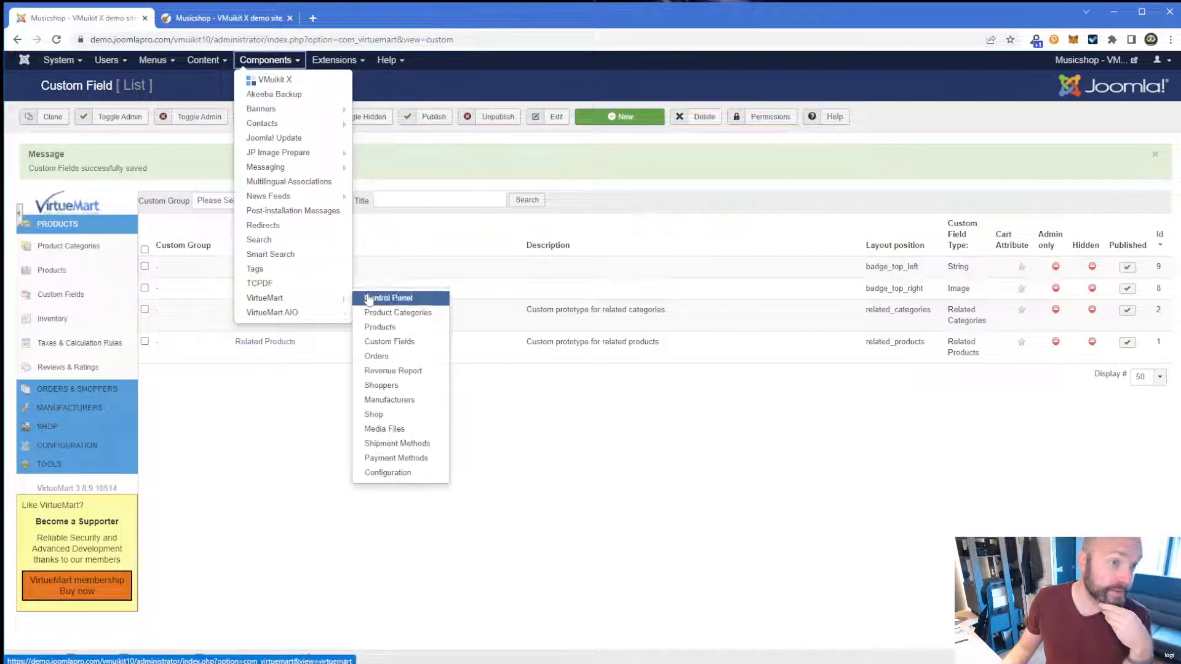
{"action": "left_click", "coordinate": [373, 329]}
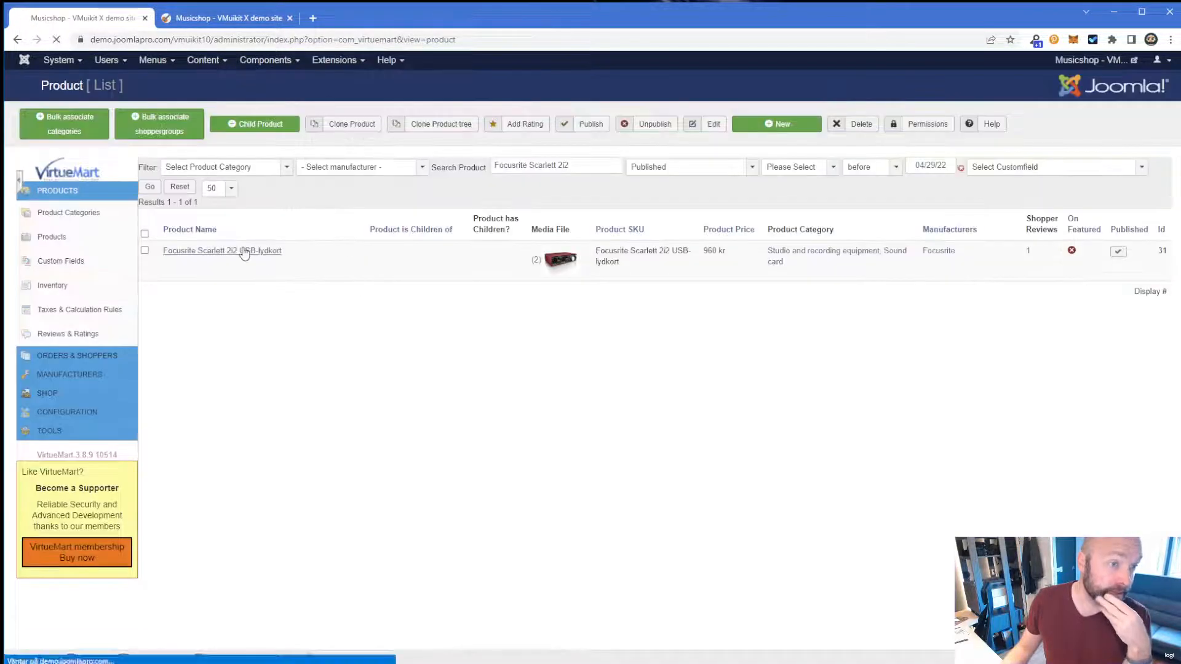
{"action": "left_click", "coordinate": [243, 253]}
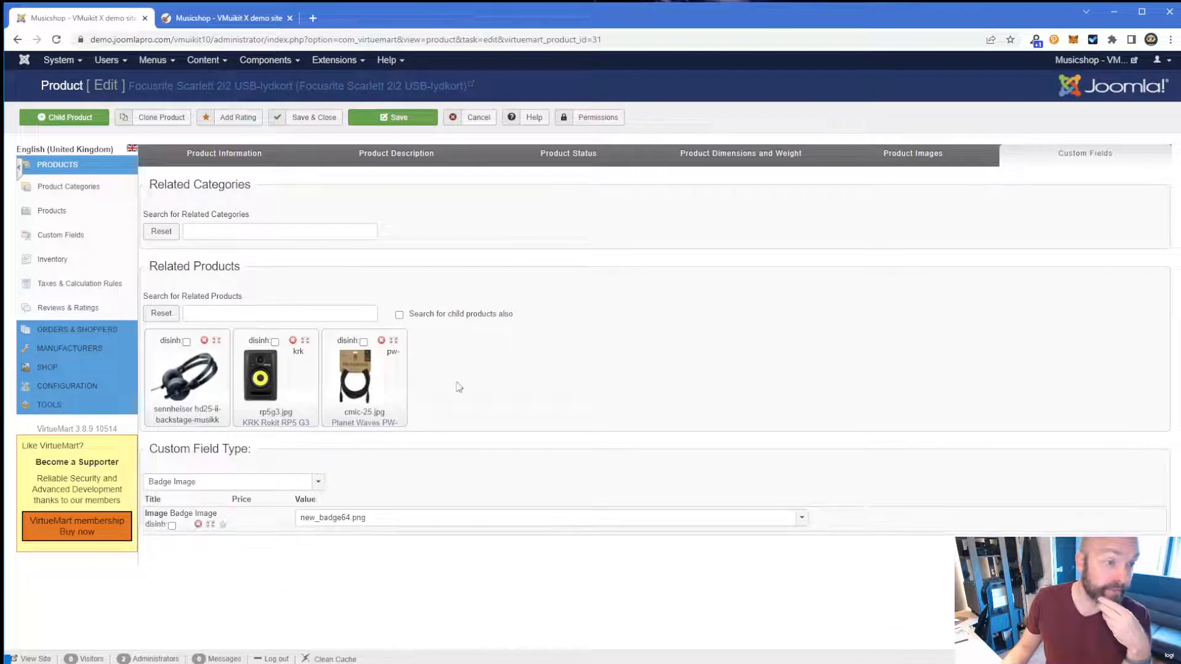
{"action": "left_click", "coordinate": [223, 460]}
{"action": "left_click", "coordinate": [179, 506]}
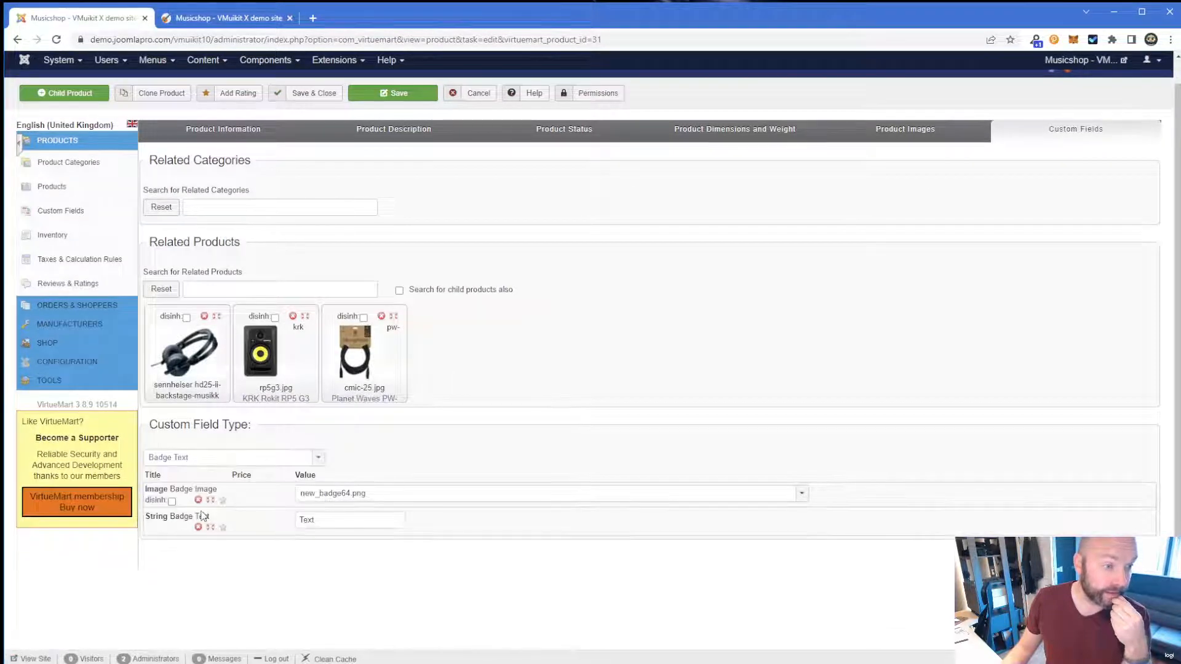
Set the product's Badge Text value to "NEW!" and save the product
{"action": "left_click_drag", "start_coordinate": [341, 518], "coordinate": [232, 516]}
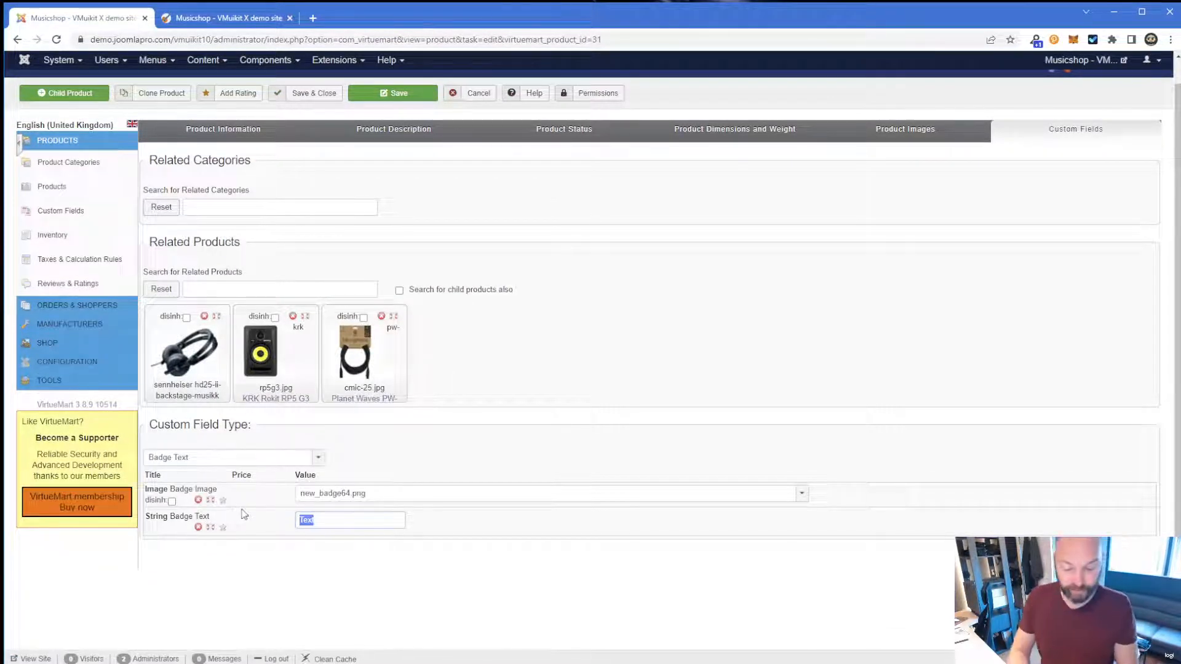
{"action": "type", "text": "NEW!"}
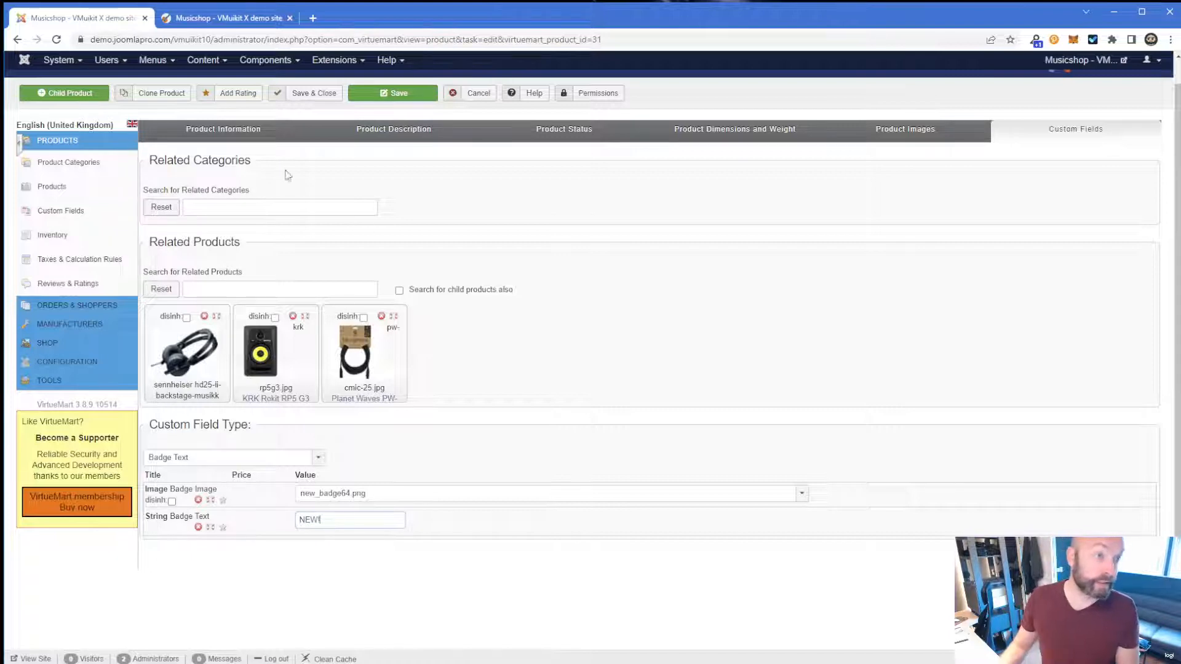
{"action": "left_click", "coordinate": [415, 97]}
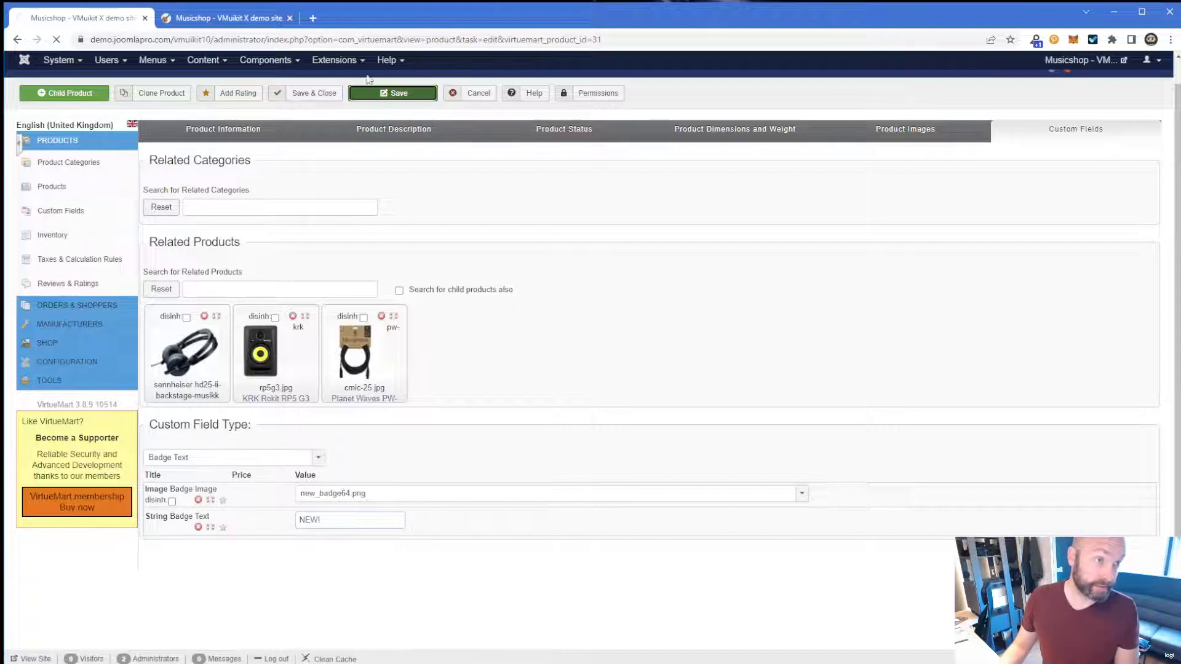
Check the product's badges on the shop's front page, and return to the Joomla control panel
{"action": "left_click", "coordinate": [195, 20]}
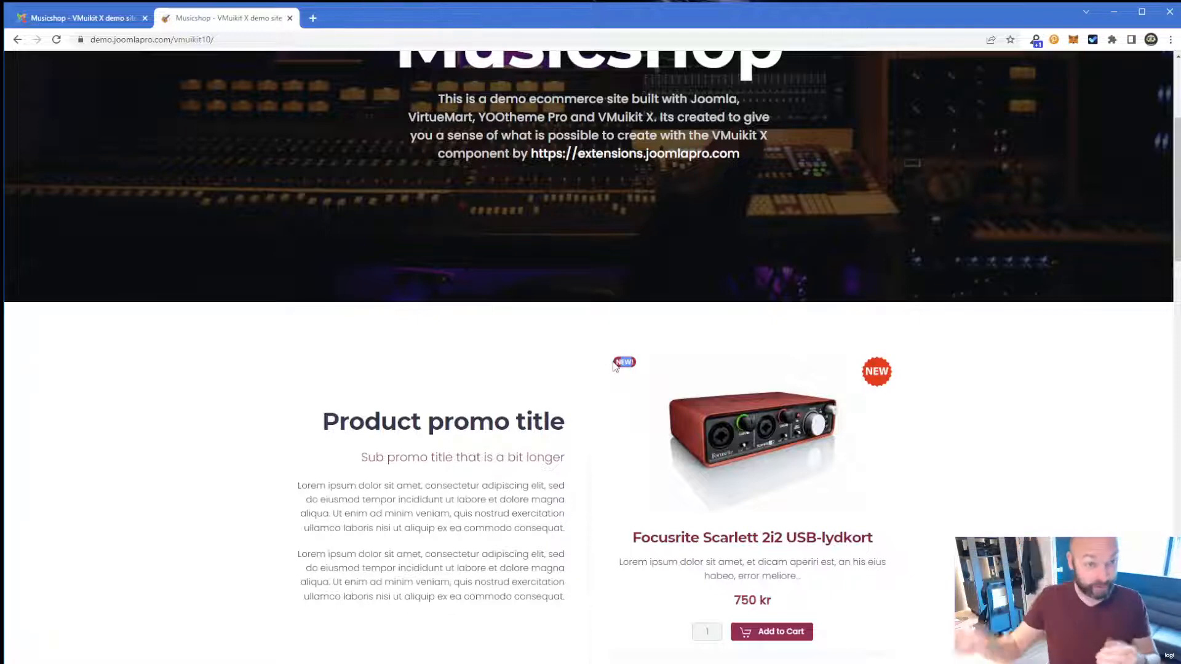
{"action": "left_click", "coordinate": [70, 17]}
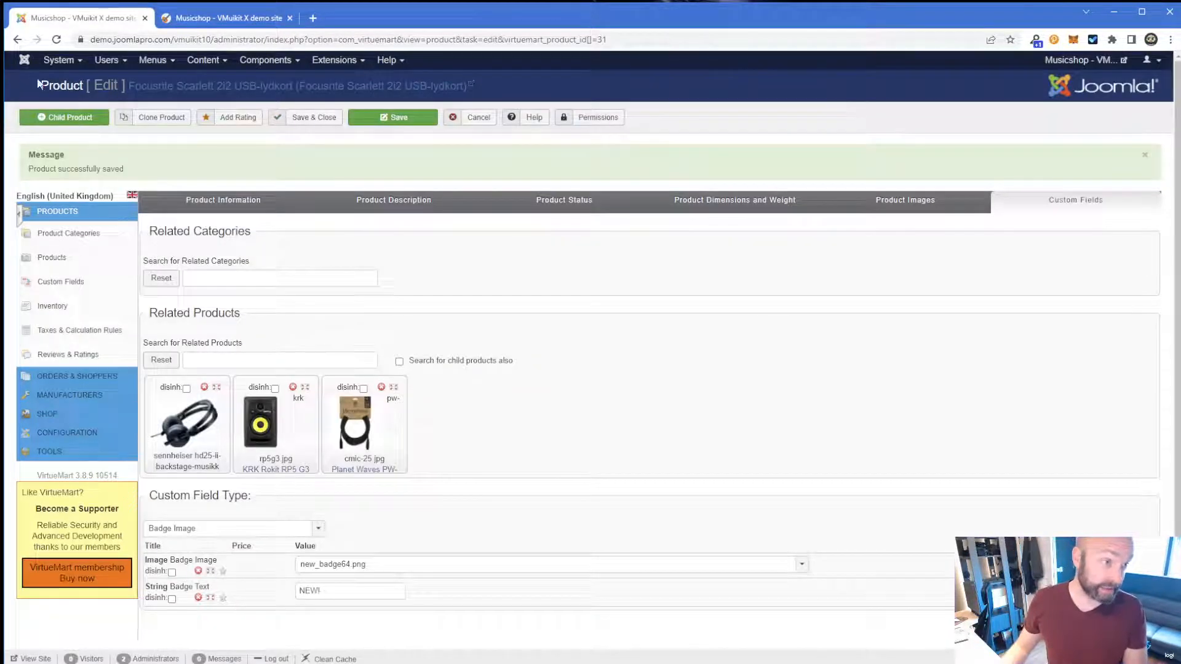
{"action": "left_click", "coordinate": [25, 60]}
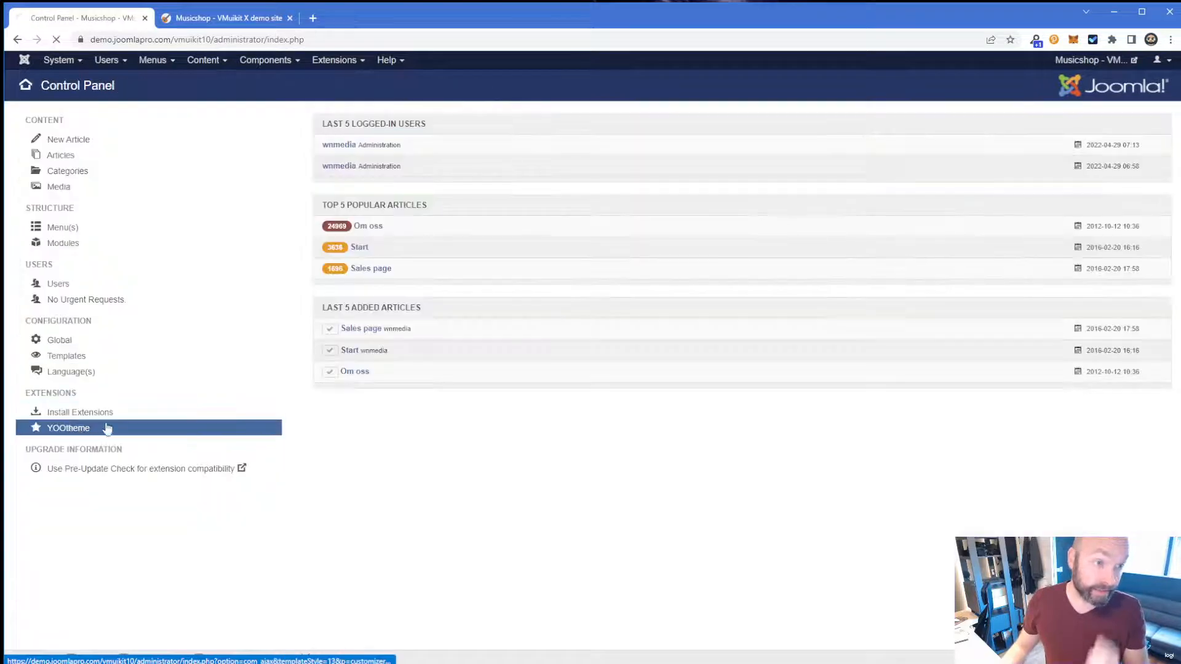
Open the YOOtheme website builder and go to the style settings of the Badge component
{"action": "left_click", "coordinate": [107, 428]}
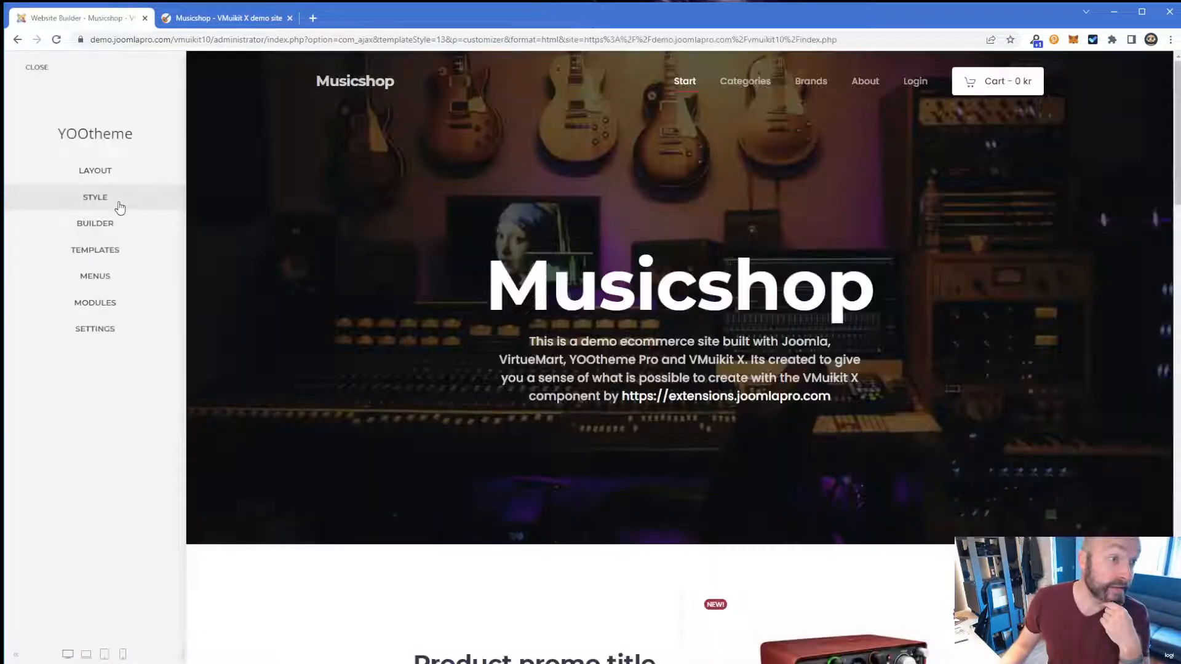
{"action": "left_click", "coordinate": [118, 200]}
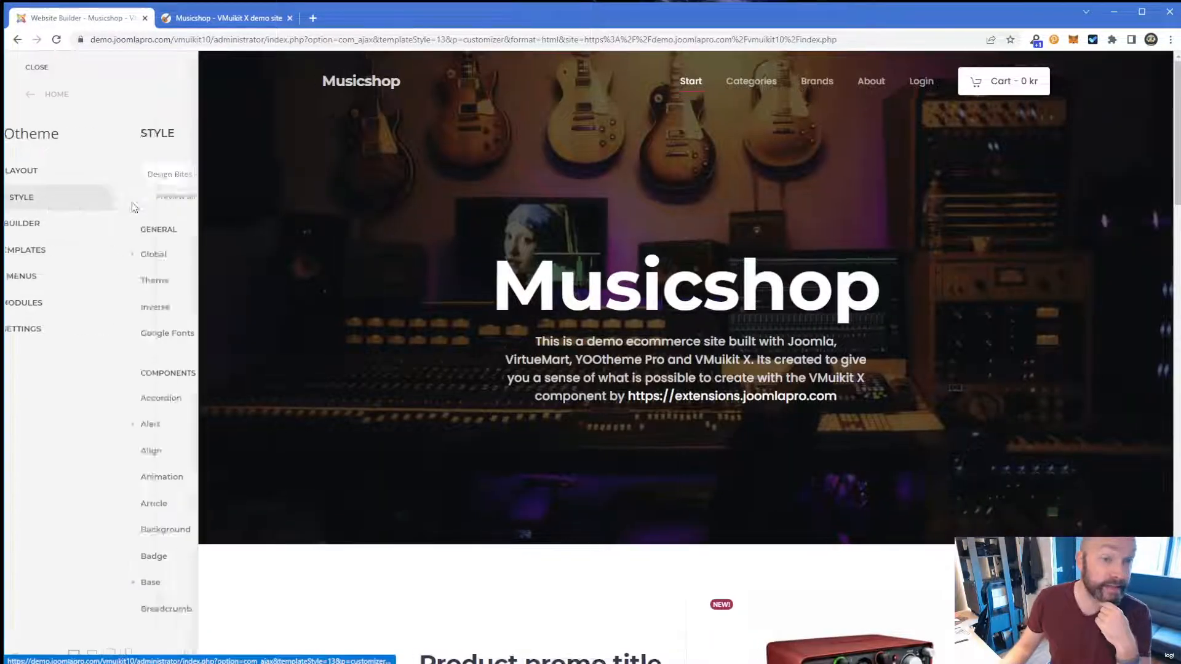
{"action": "scroll", "coordinate": [731, 300], "scroll_direction": "down", "scroll_amount": 5}
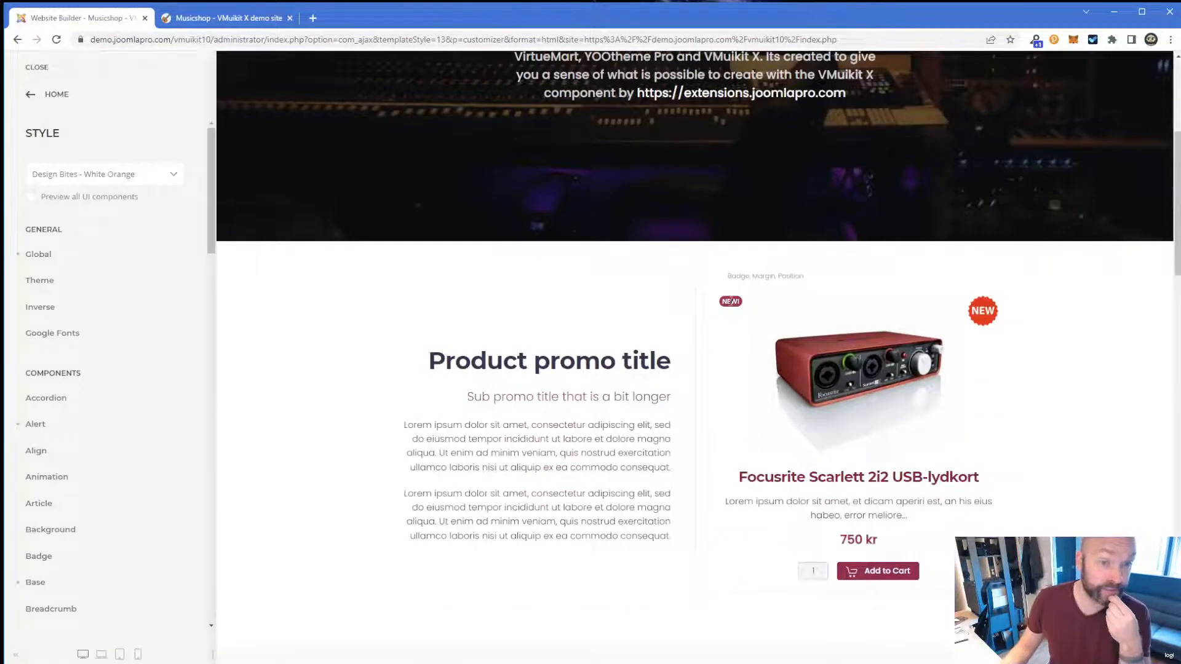
{"action": "scroll", "coordinate": [60, 461], "scroll_direction": "down", "scroll_amount": 6}
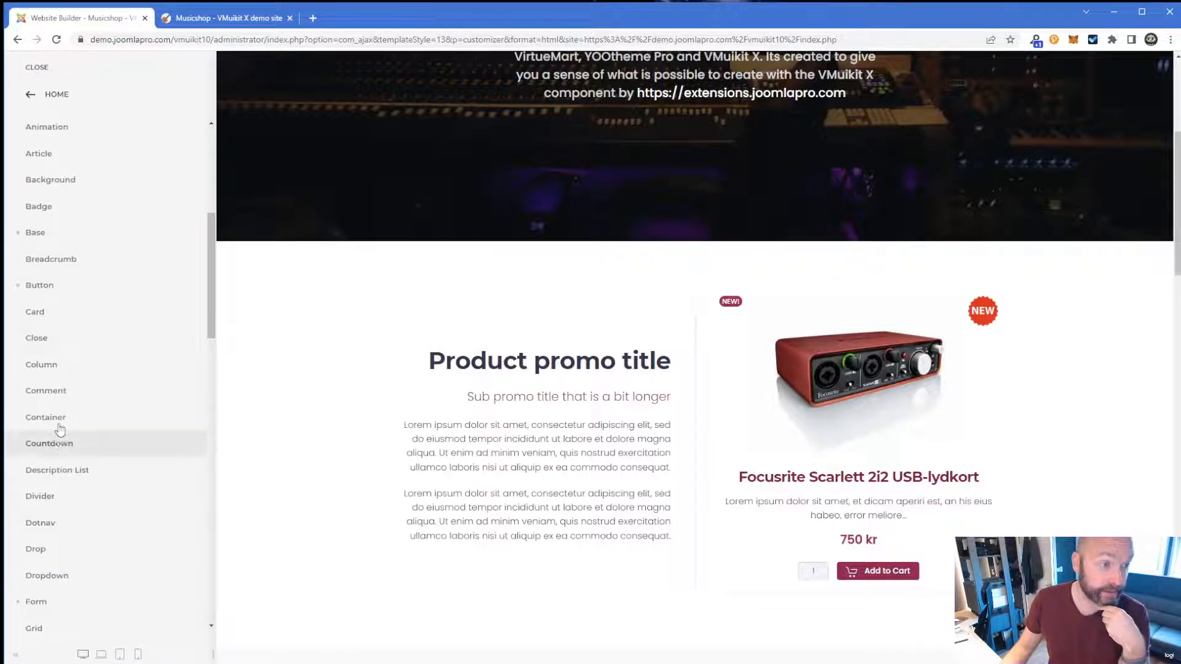
{"action": "scroll", "coordinate": [58, 406], "scroll_direction": "up", "scroll_amount": 1}
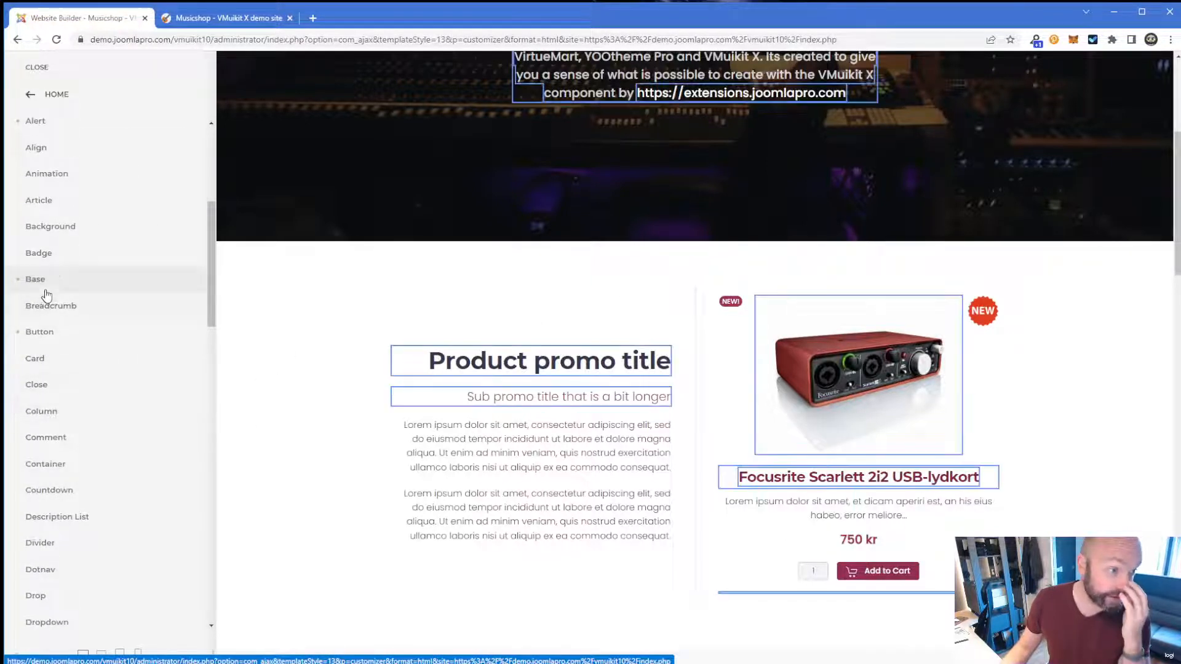
{"action": "left_click", "coordinate": [39, 252]}
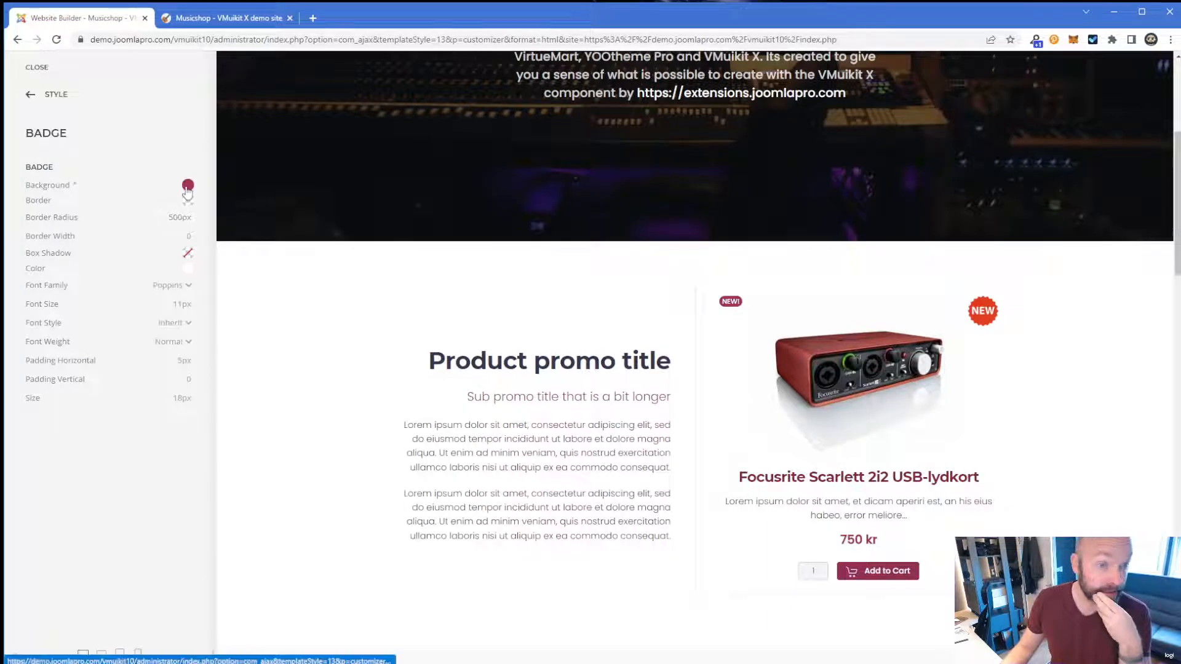
Set the badge background colour to a bright green
{"action": "left_click", "coordinate": [188, 185]}
{"action": "left_click", "coordinate": [78, 373]}
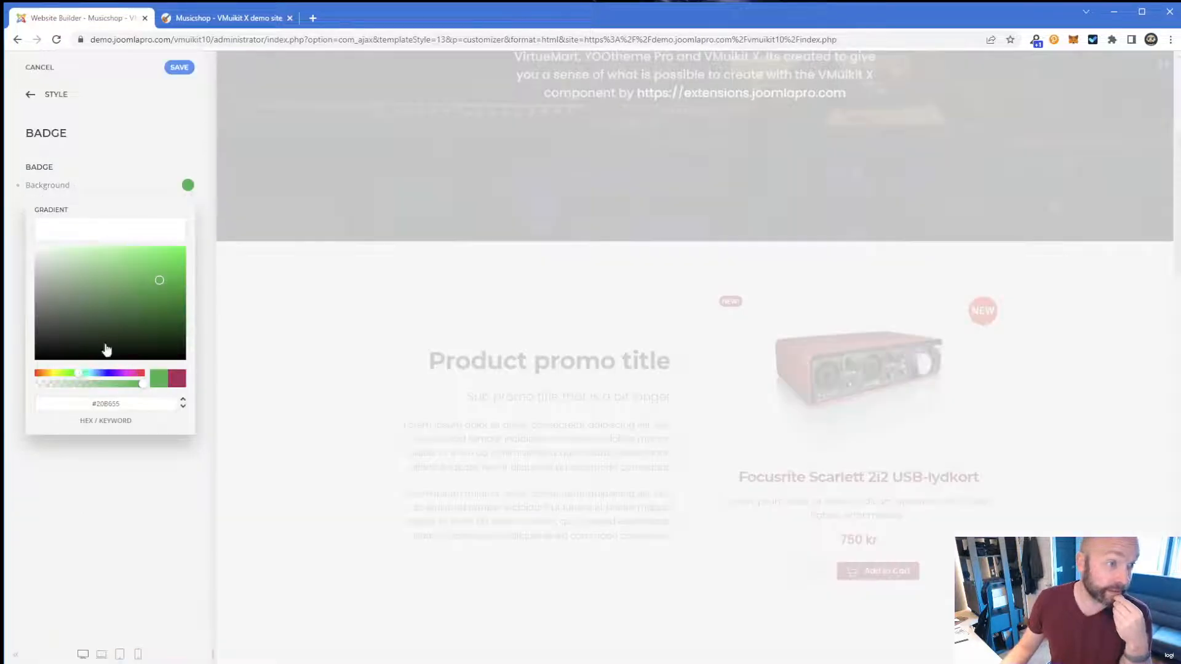
{"action": "left_click", "coordinate": [176, 269]}
{"action": "left_click", "coordinate": [157, 156]}
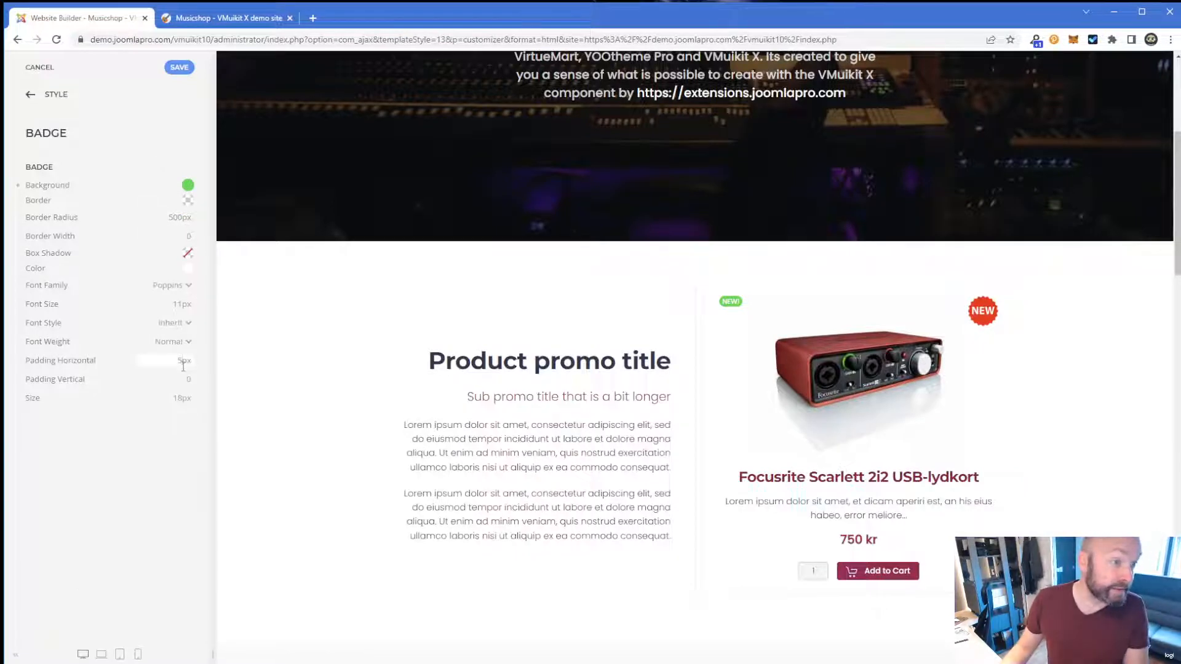
Set the badge's horizontal padding to 10px, vertical padding to 5px and font size to 15px
{"action": "type", "text": "4"}
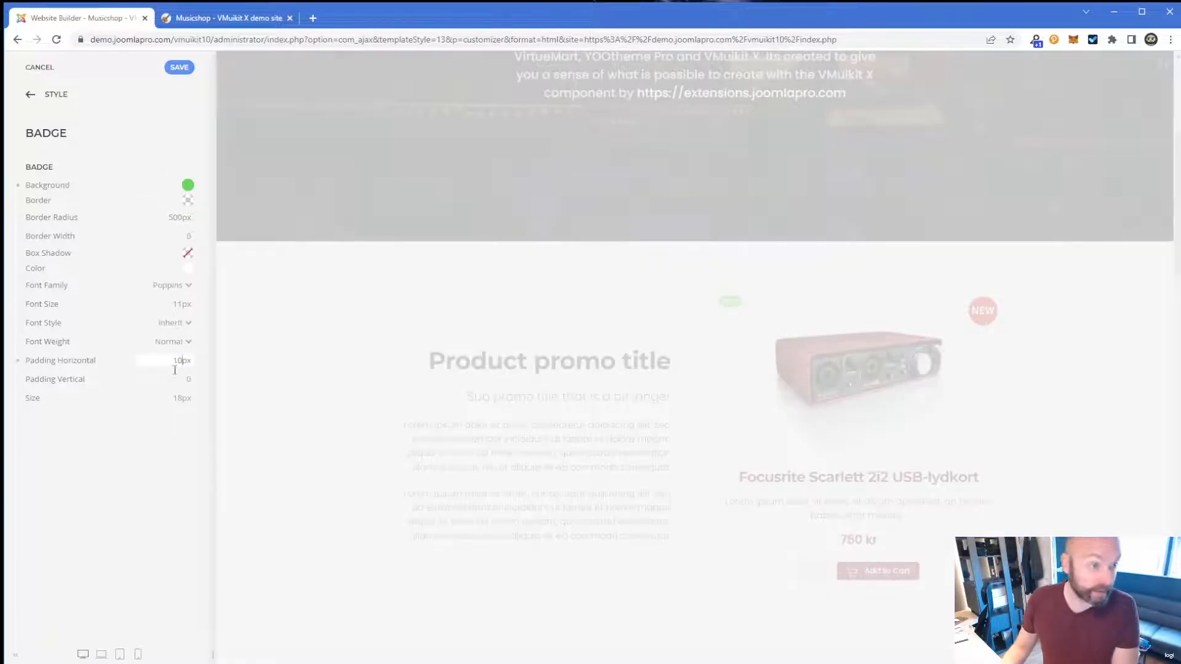
{"action": "key", "text": "Tab"}
{"action": "type", "text": "5"}
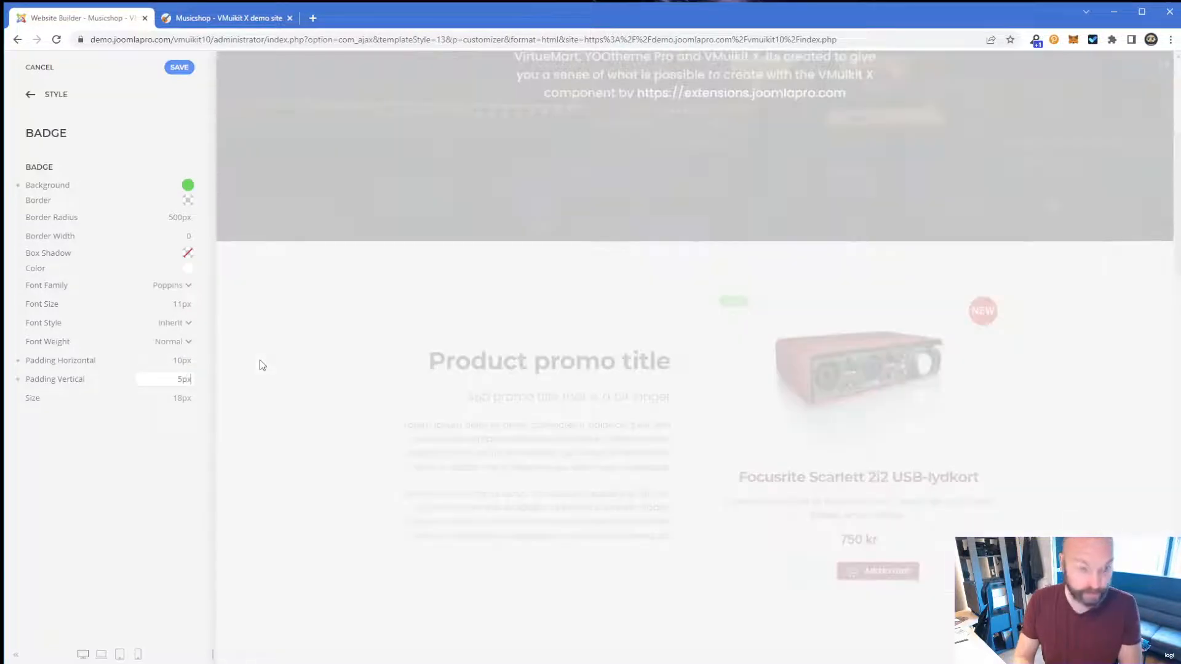
{"action": "double_click", "coordinate": [181, 305]}
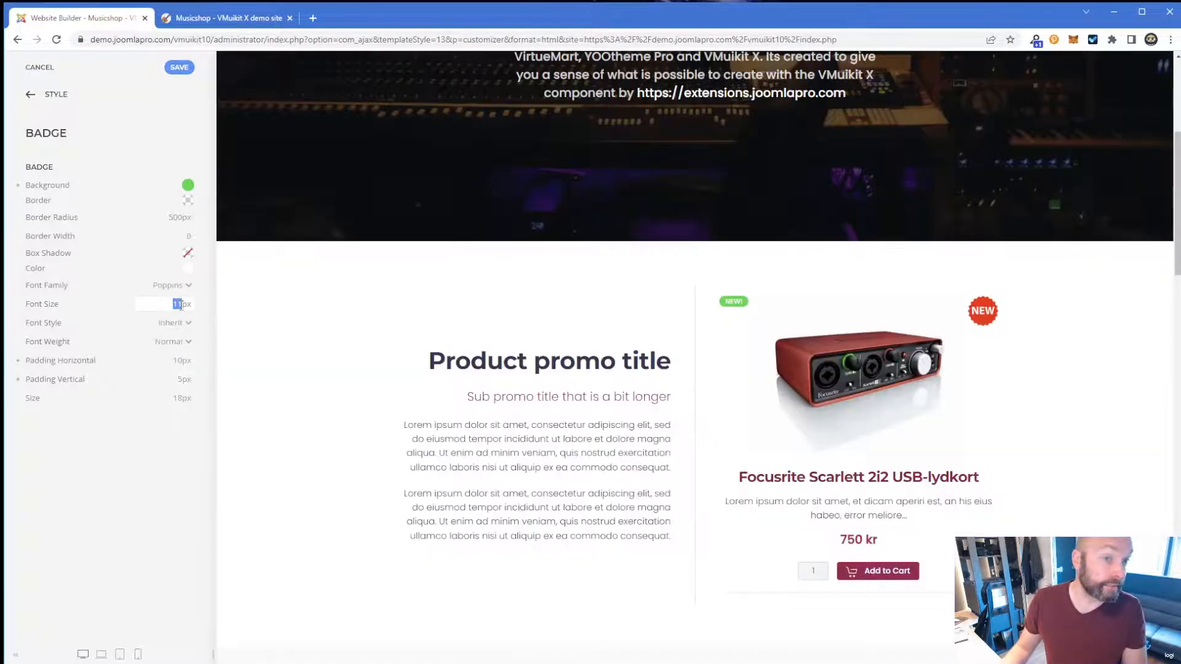
{"action": "type", "text": "15"}
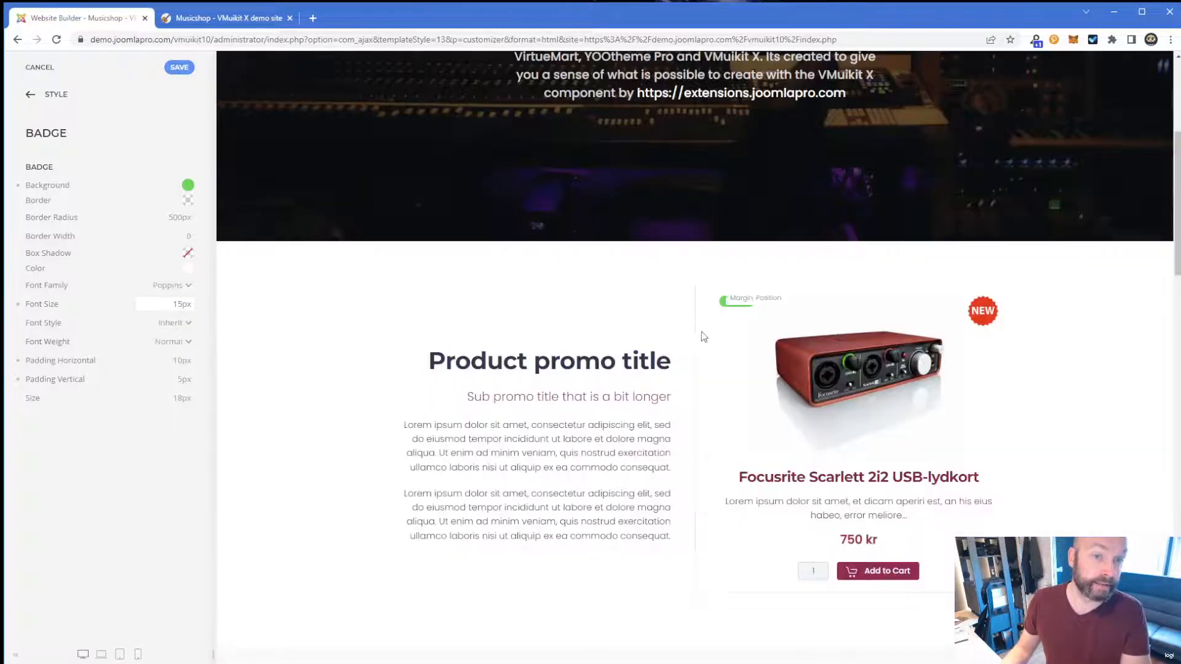
Change the badge background colour to a bright purple and save the style
{"action": "left_click", "coordinate": [187, 184]}
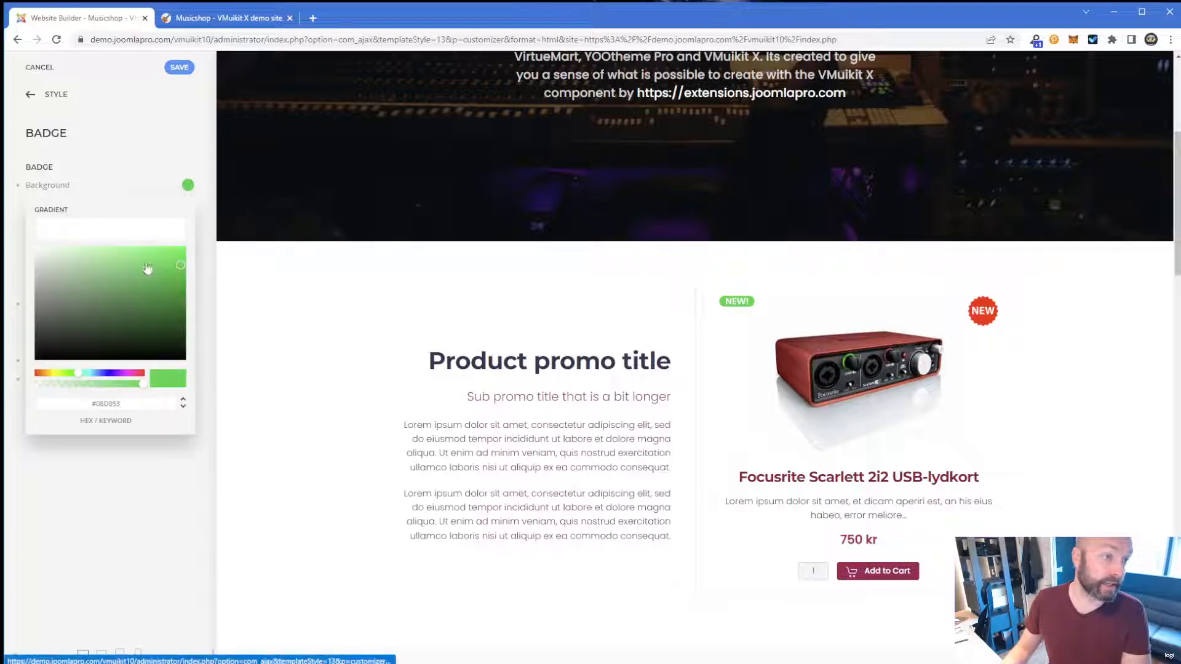
{"action": "left_click", "coordinate": [122, 373]}
{"action": "left_click", "coordinate": [178, 251]}
{"action": "left_click", "coordinate": [138, 130]}
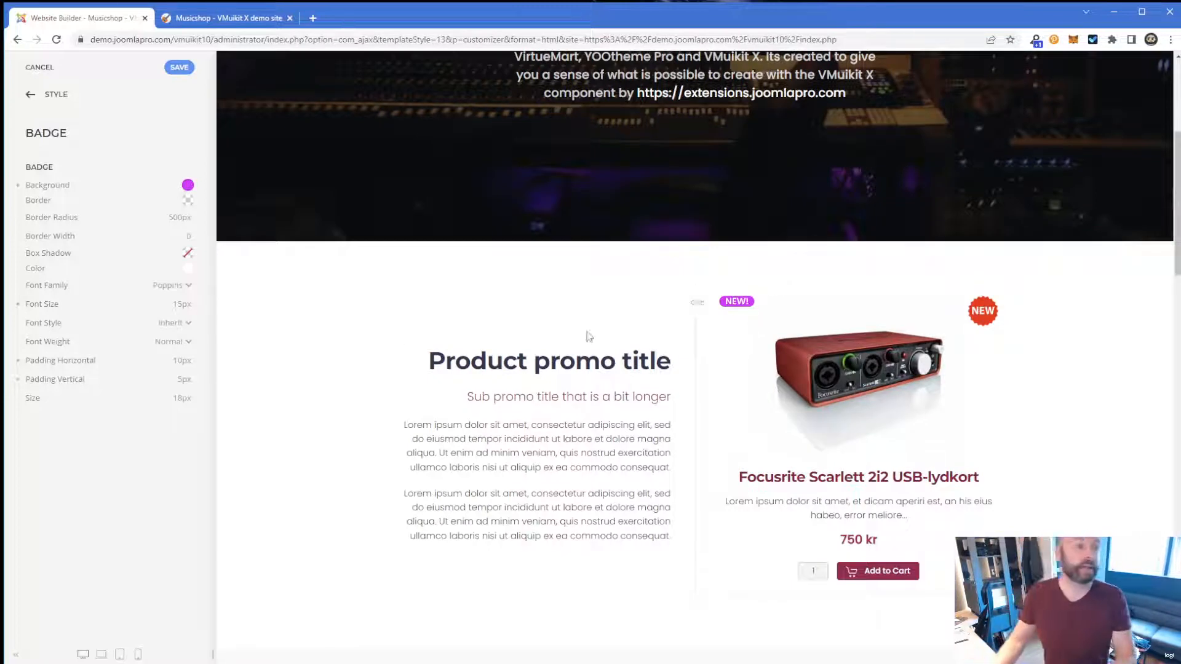
{"action": "left_click", "coordinate": [182, 68]}
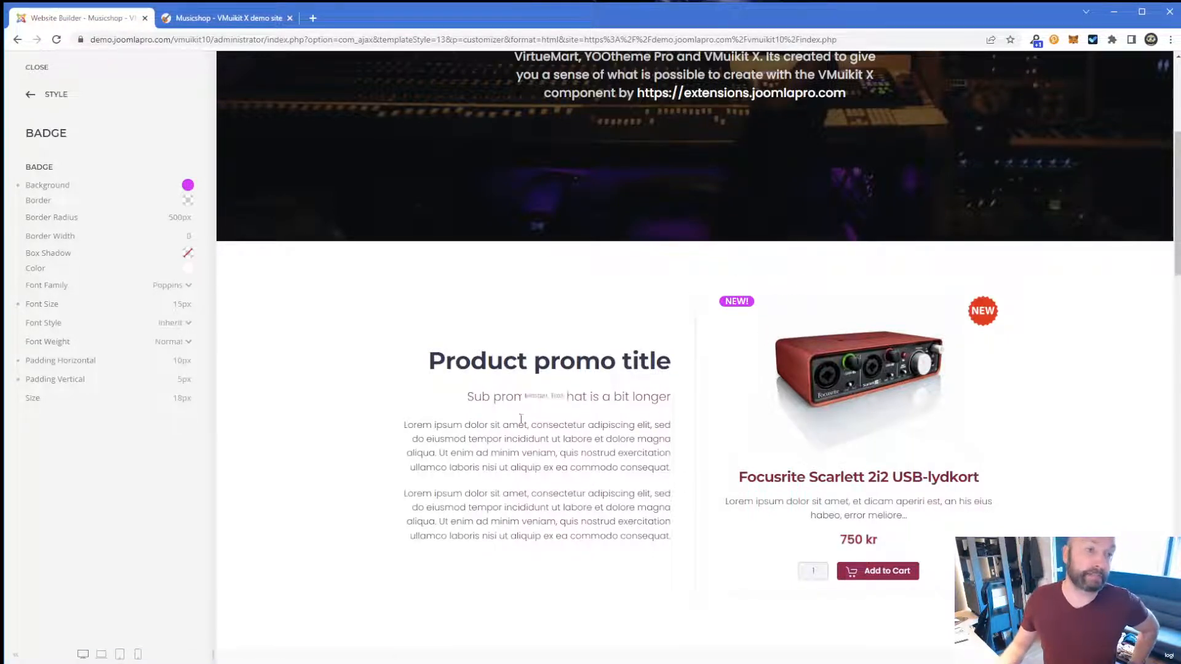
Check the restyled badge on the Focusrite Scarlett 2i2 product page and on the Focusrite brand page
{"action": "left_click", "coordinate": [822, 358]}
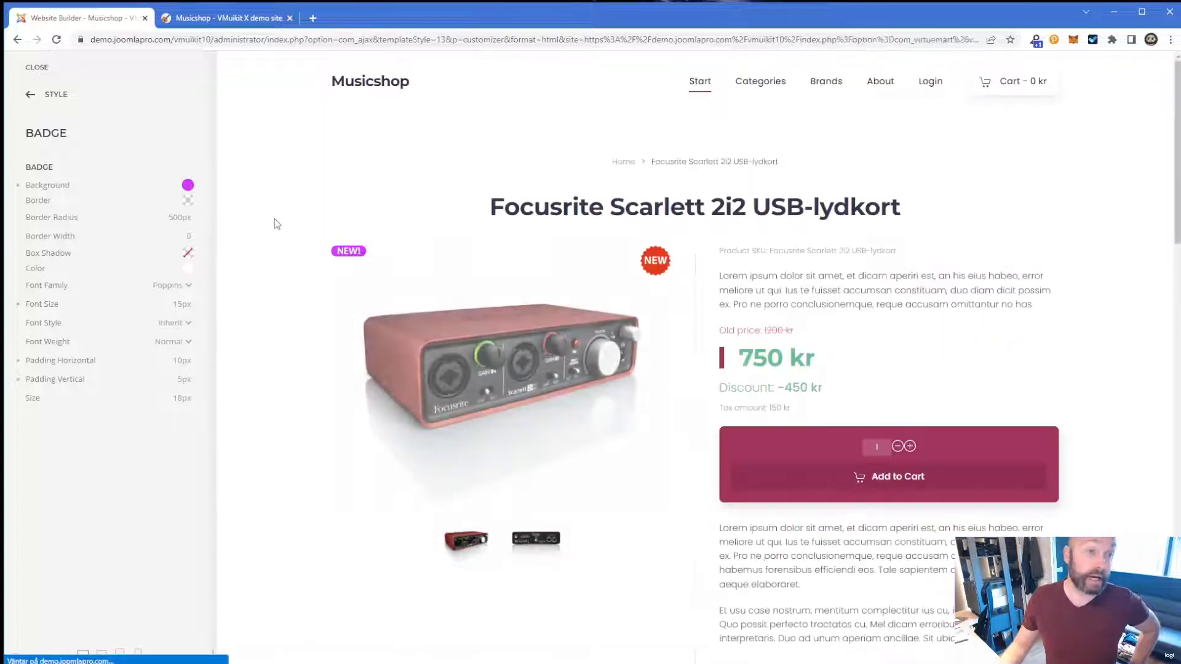
{"action": "left_click", "coordinate": [400, 82]}
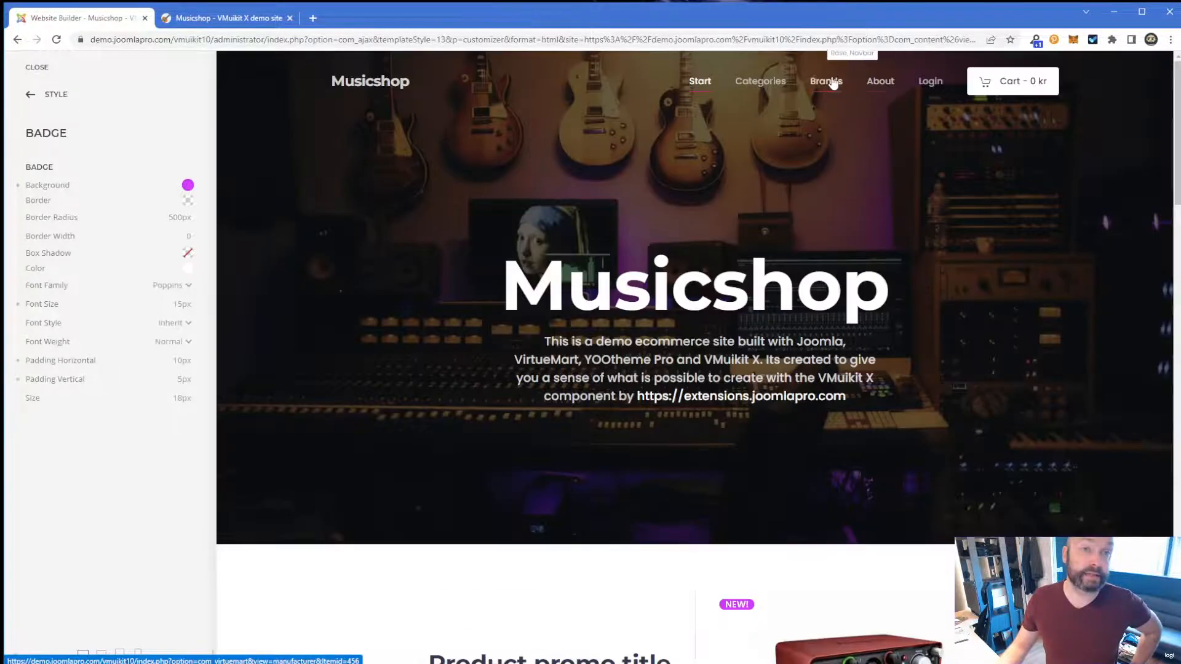
{"action": "left_click", "coordinate": [832, 82]}
{"action": "scroll", "coordinate": [483, 545], "scroll_direction": "down", "scroll_amount": 1}
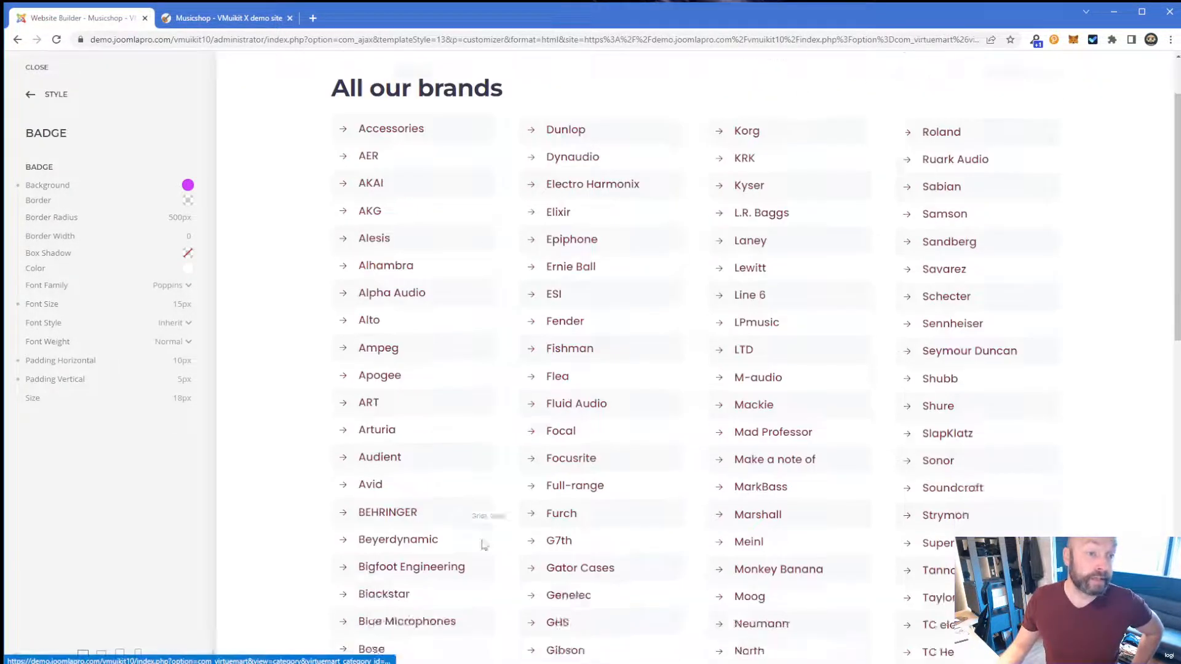
{"action": "scroll", "coordinate": [484, 545], "scroll_direction": "down", "scroll_amount": 3}
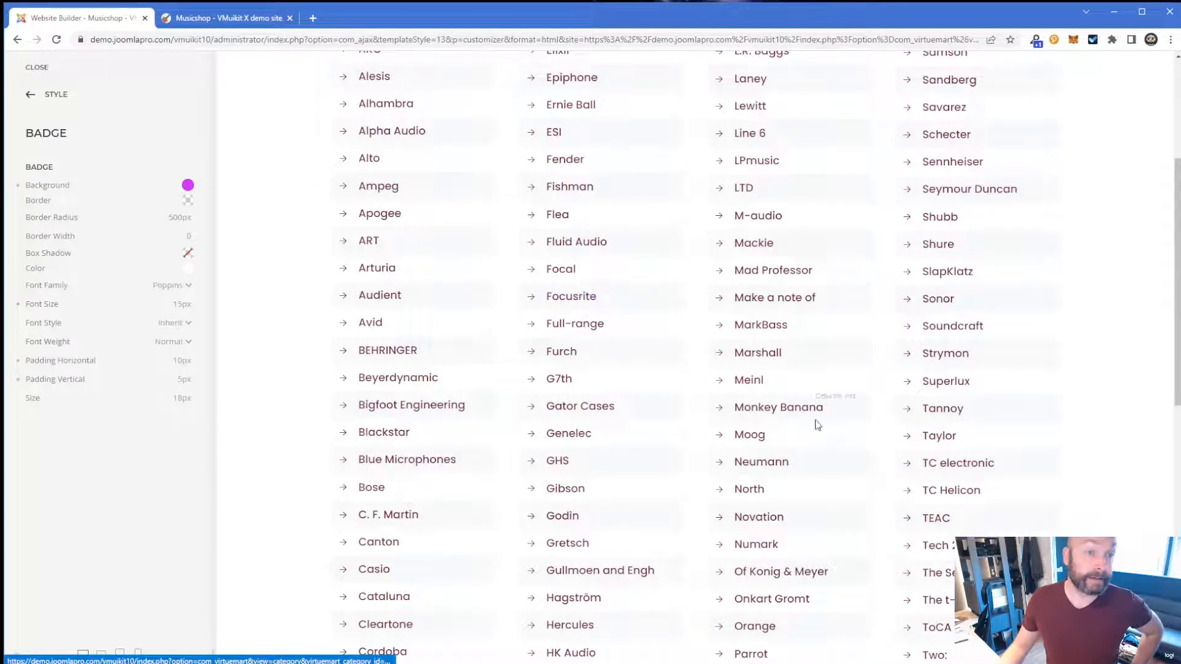
{"action": "left_click", "coordinate": [571, 296]}
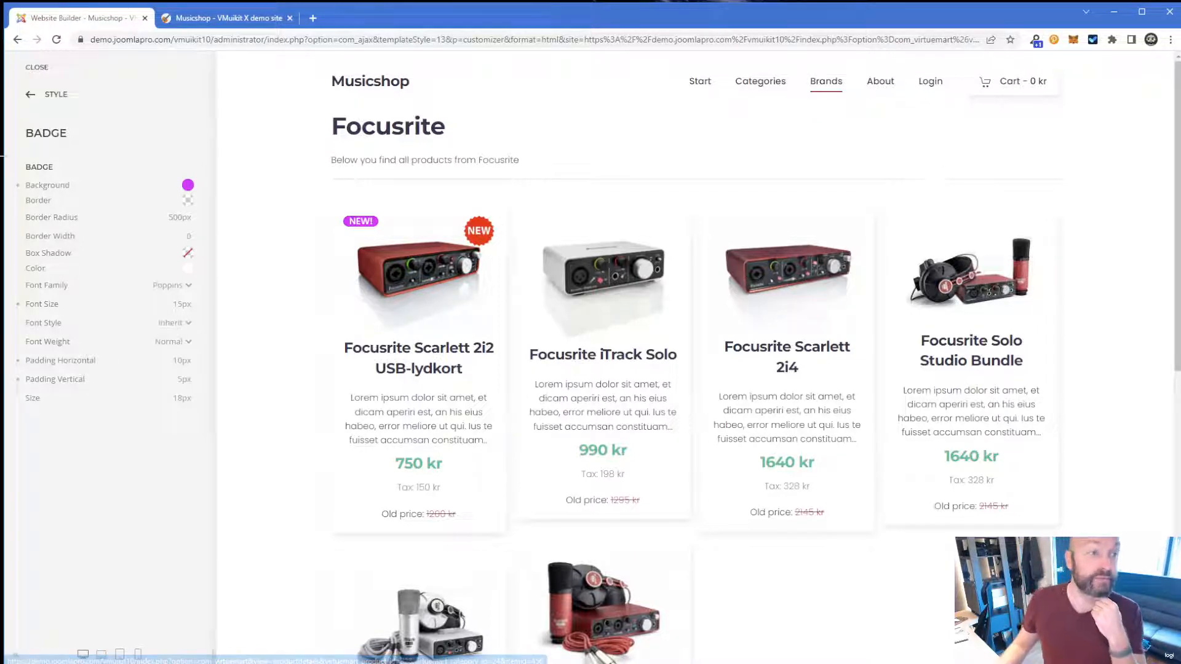
Open the VM Manufacturer Products item of the Product Grid in the Manufacturer Details template
{"action": "left_click", "coordinate": [36, 96]}
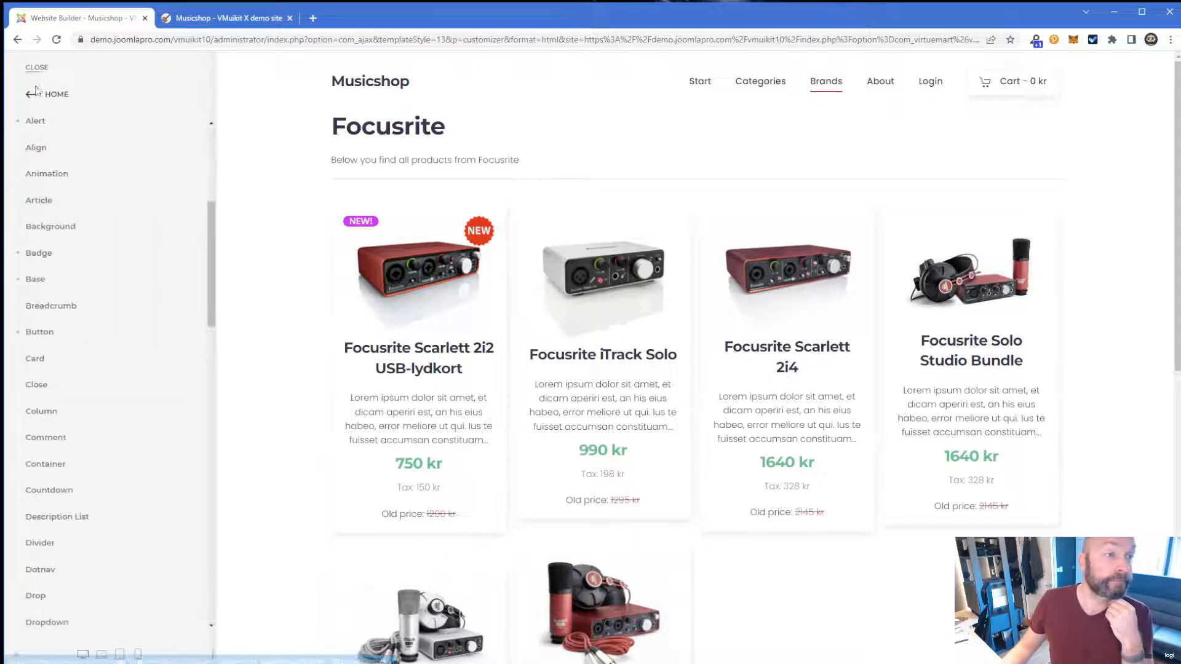
{"action": "left_click", "coordinate": [32, 95]}
{"action": "left_click", "coordinate": [105, 226]}
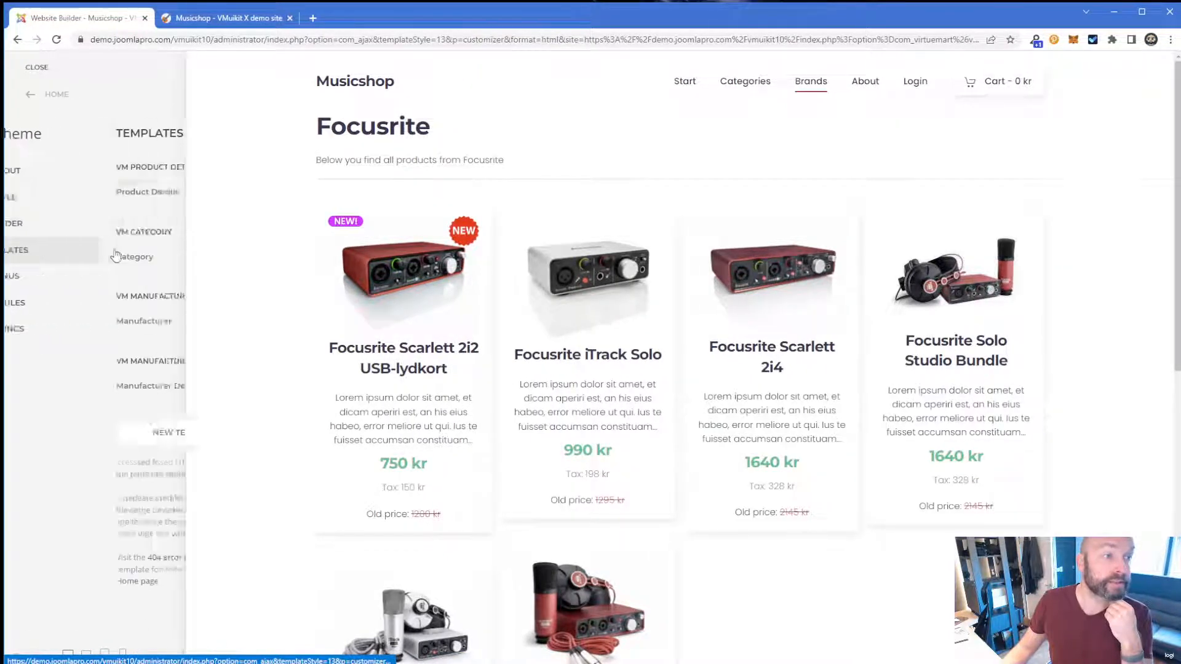
{"action": "left_click", "coordinate": [104, 384]}
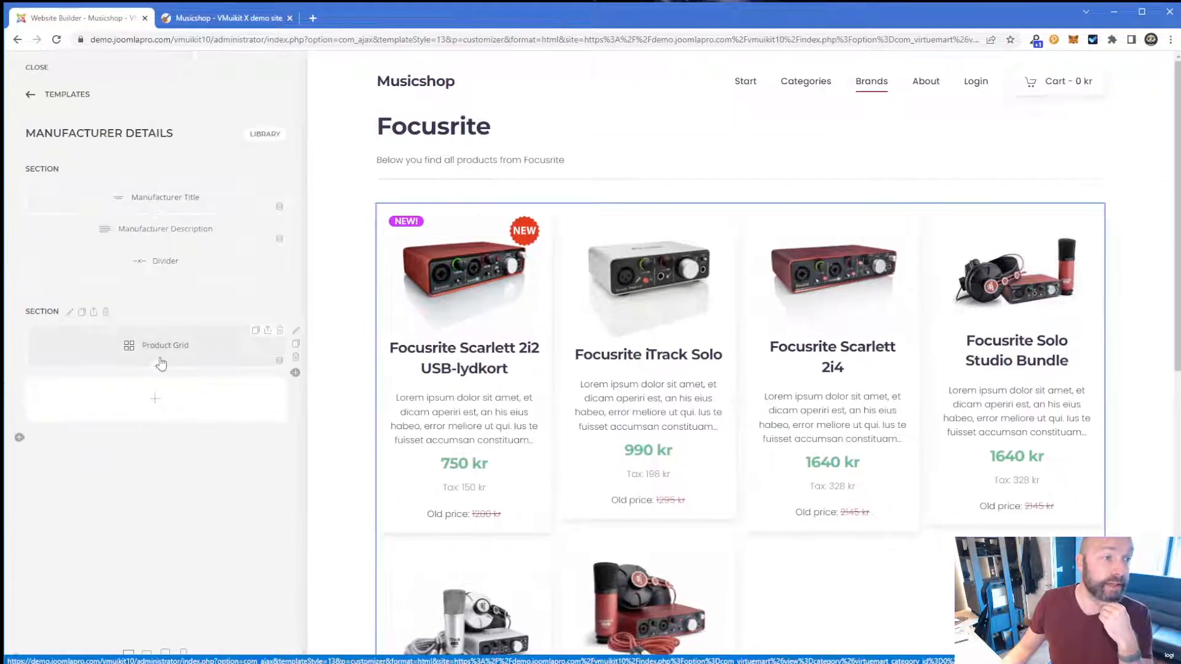
{"action": "left_click", "coordinate": [223, 353]}
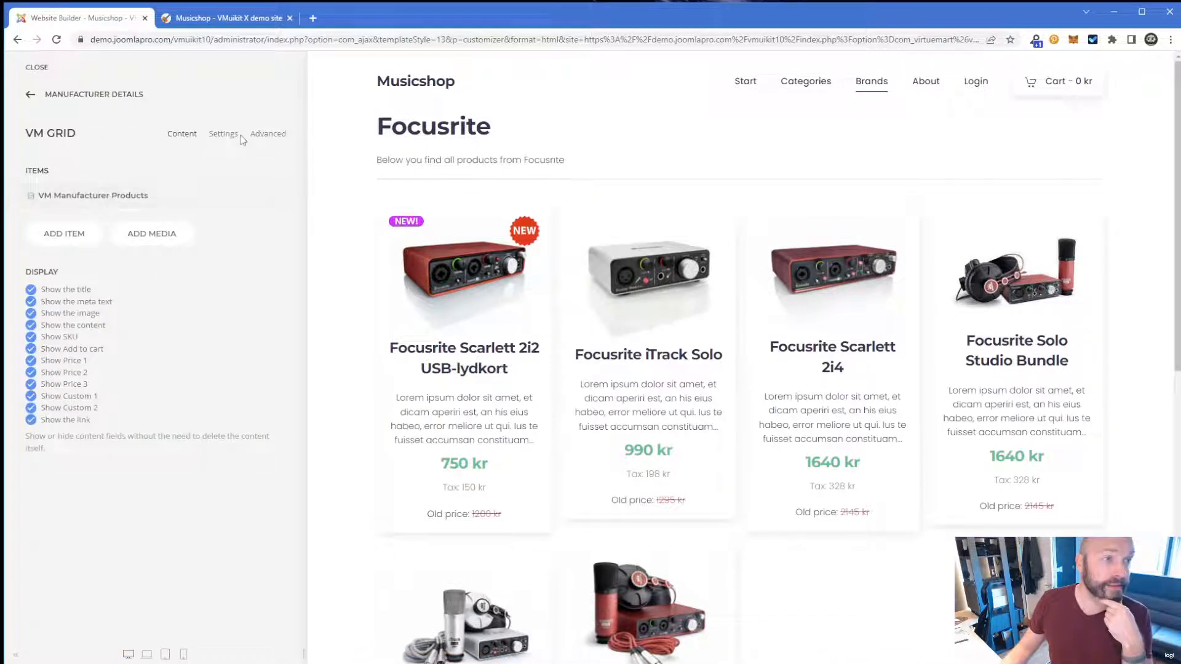
{"action": "left_click", "coordinate": [132, 195]}
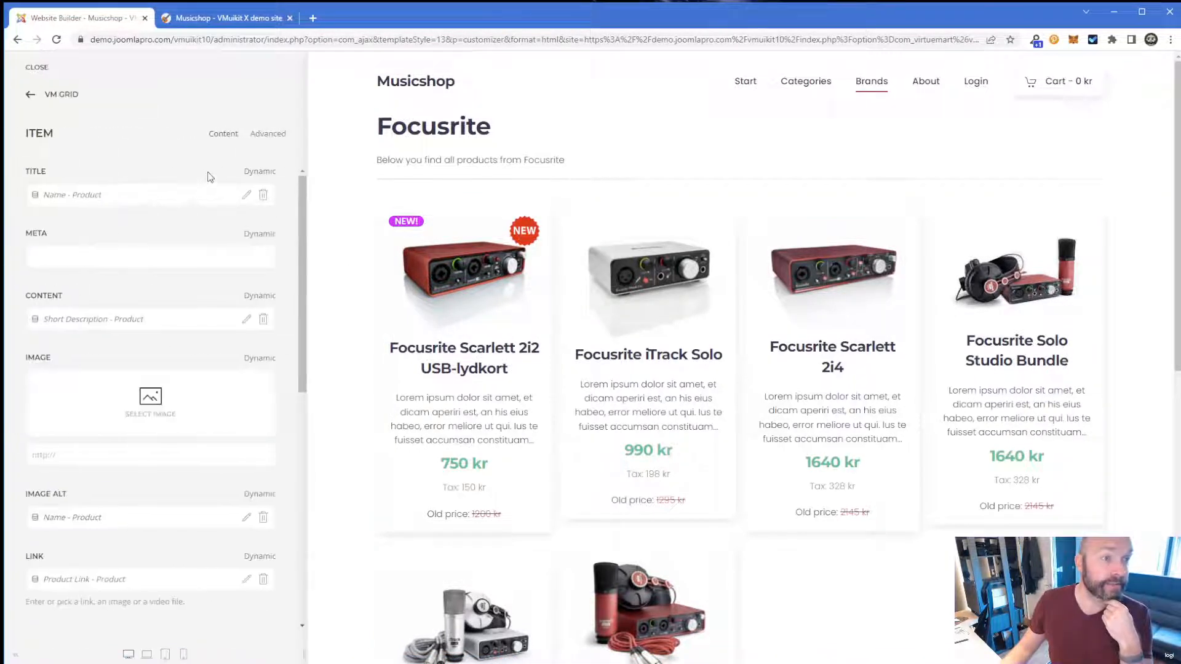
Review the grid item's content fields and the dynamic sources available for its Badge field, leaving the current source selected
{"action": "scroll", "coordinate": [244, 217], "scroll_direction": "down", "scroll_amount": 2}
{"action": "scroll", "coordinate": [185, 369], "scroll_direction": "down", "scroll_amount": 6}
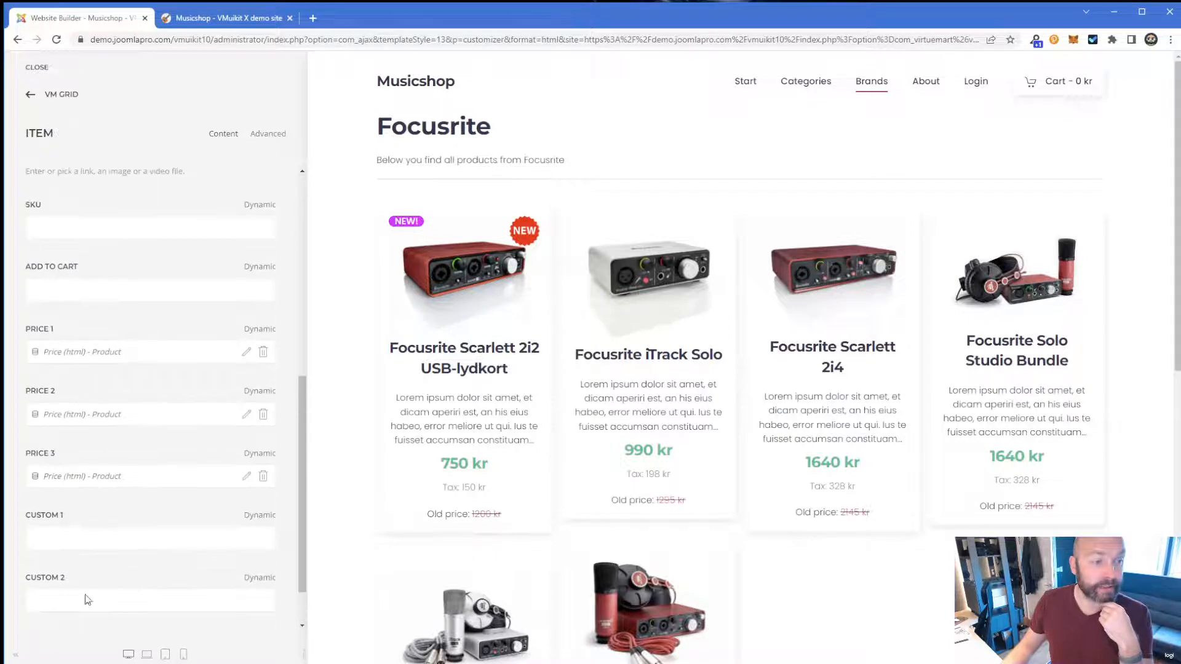
{"action": "scroll", "coordinate": [131, 492], "scroll_direction": "up", "scroll_amount": 8}
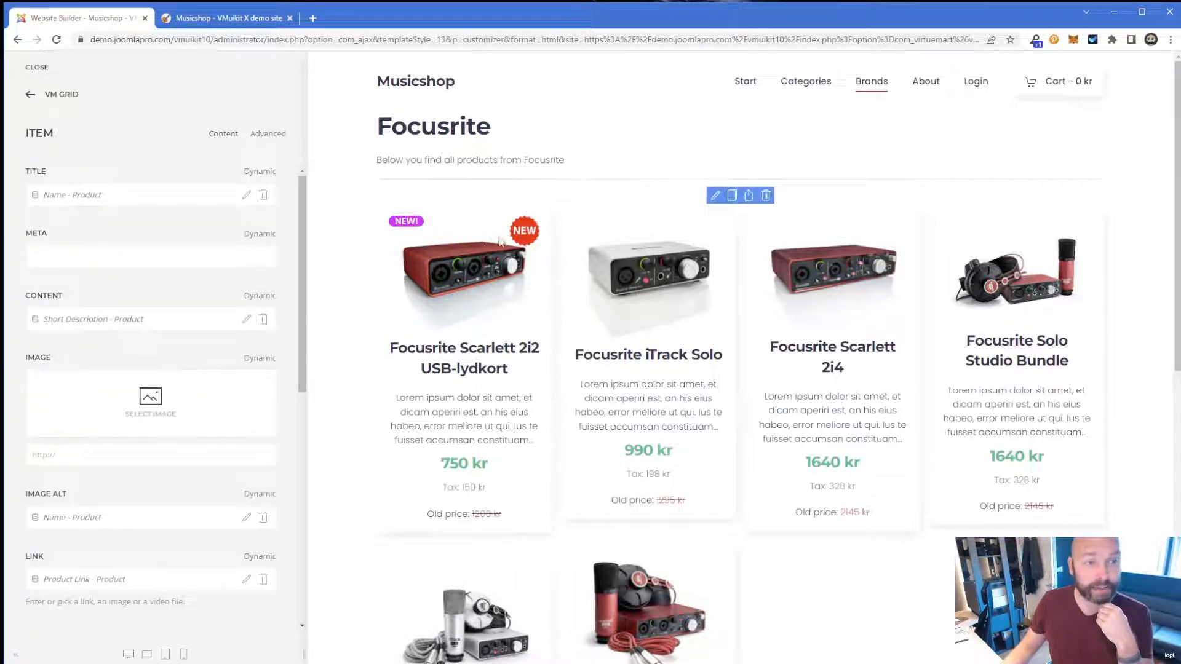
{"action": "scroll", "coordinate": [185, 431], "scroll_direction": "down", "scroll_amount": 10}
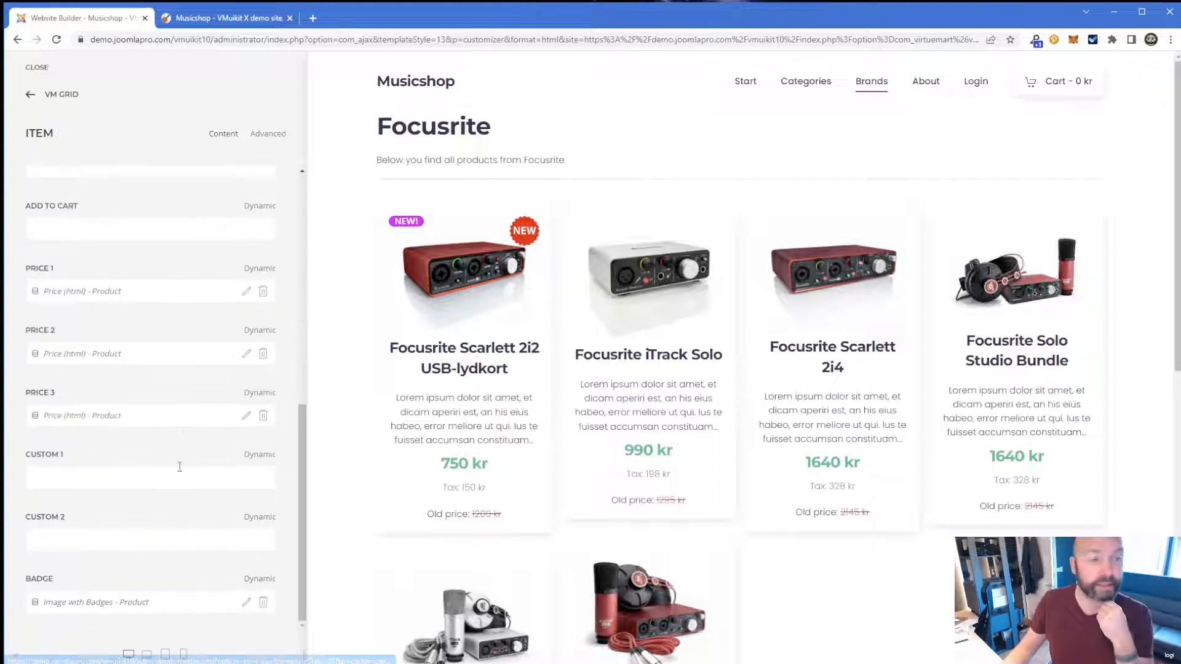
{"action": "scroll", "coordinate": [152, 304], "scroll_direction": "up", "scroll_amount": 9}
{"action": "scroll", "coordinate": [137, 301], "scroll_direction": "down", "scroll_amount": 7}
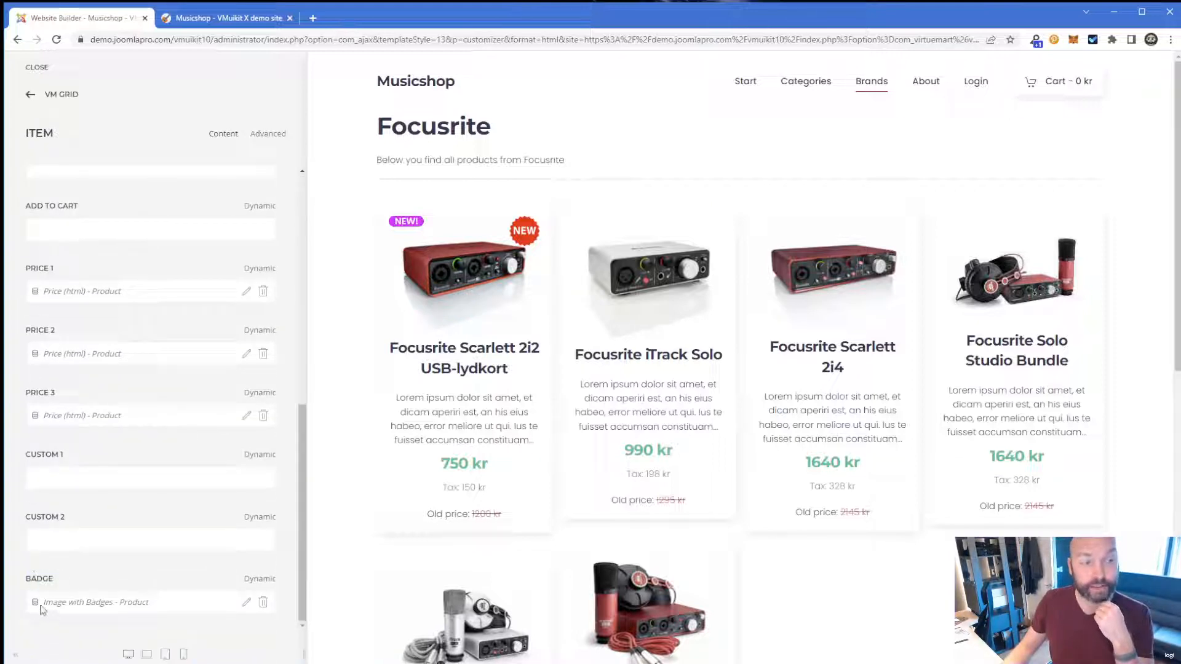
{"action": "left_click", "coordinate": [266, 579]}
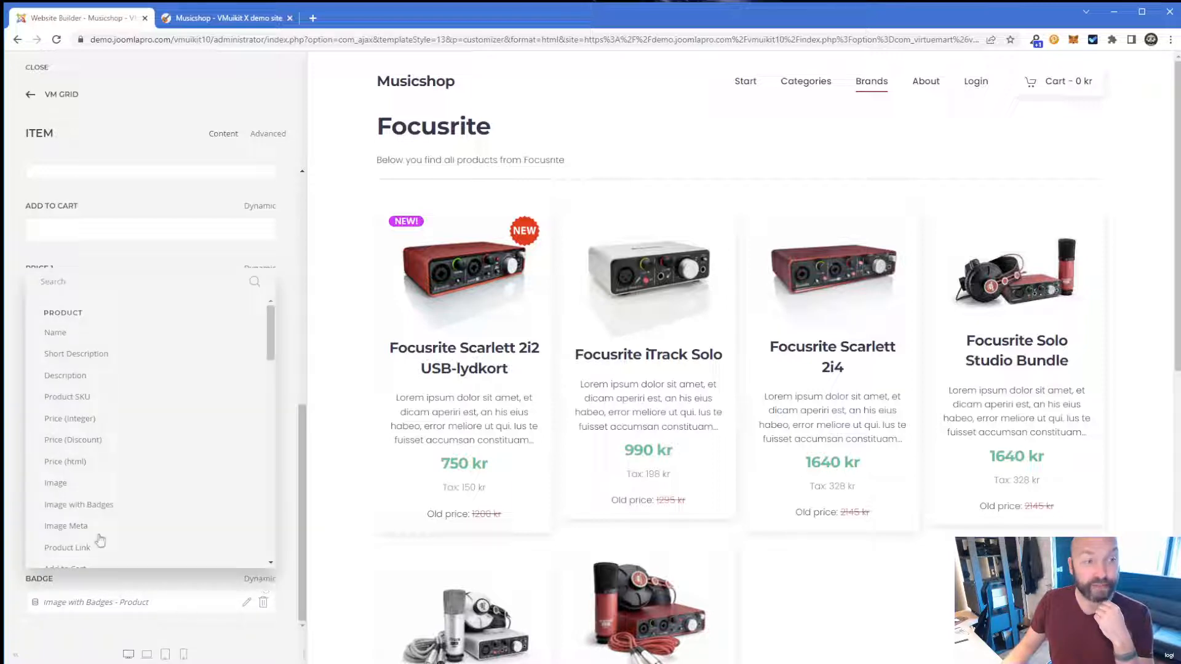
{"action": "left_click", "coordinate": [290, 563]}
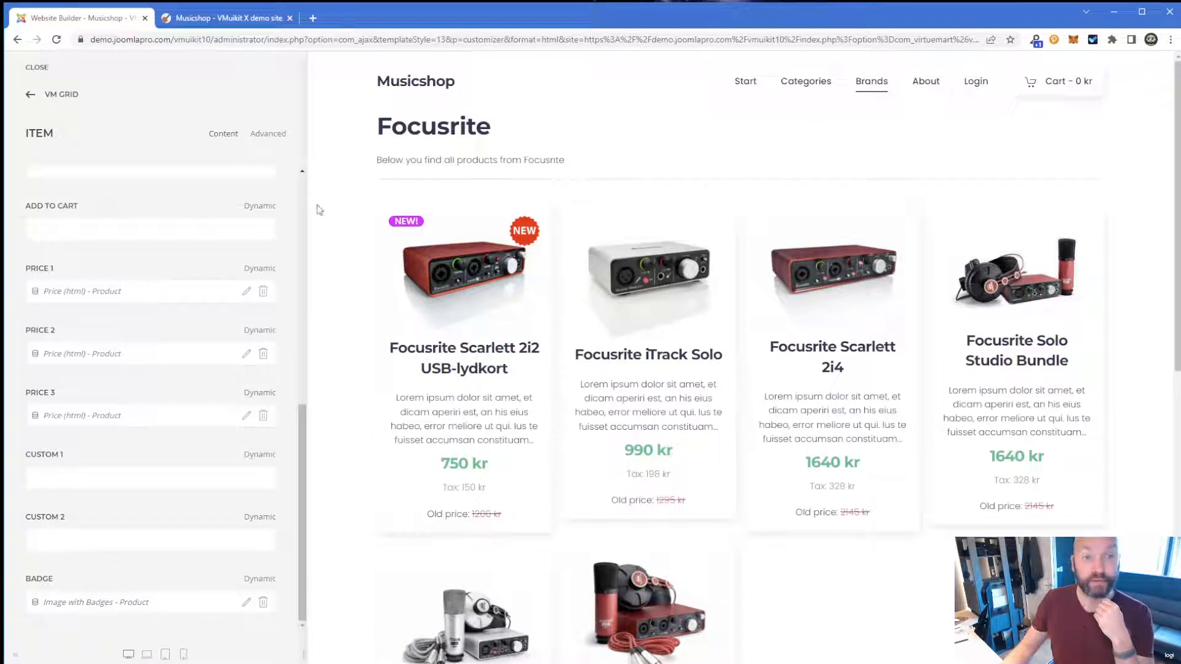